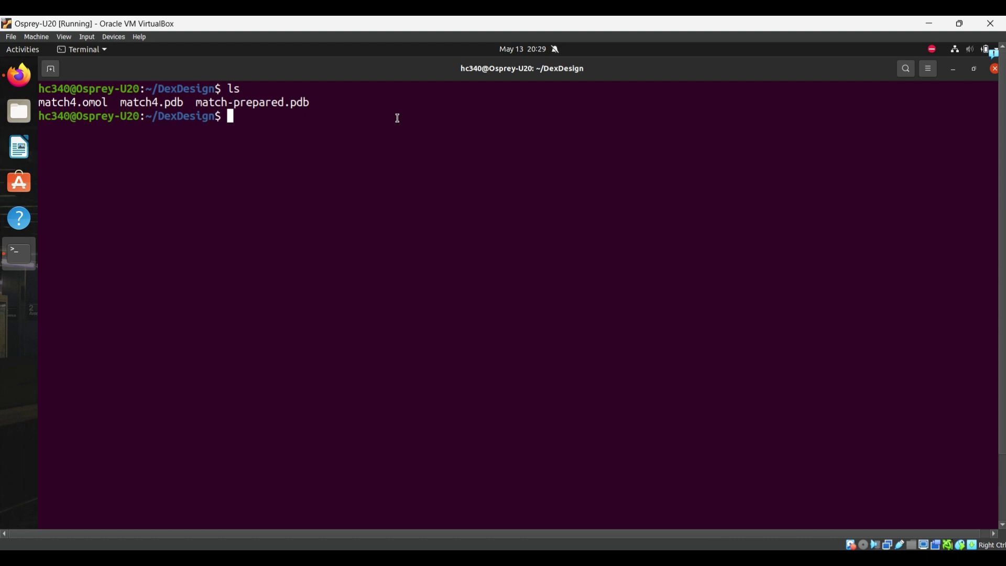
# Step: Switch to Firefox and open the ProteinDesignPlugin repository on the donaldlab GitHub page
pyautogui.click(22, 77)
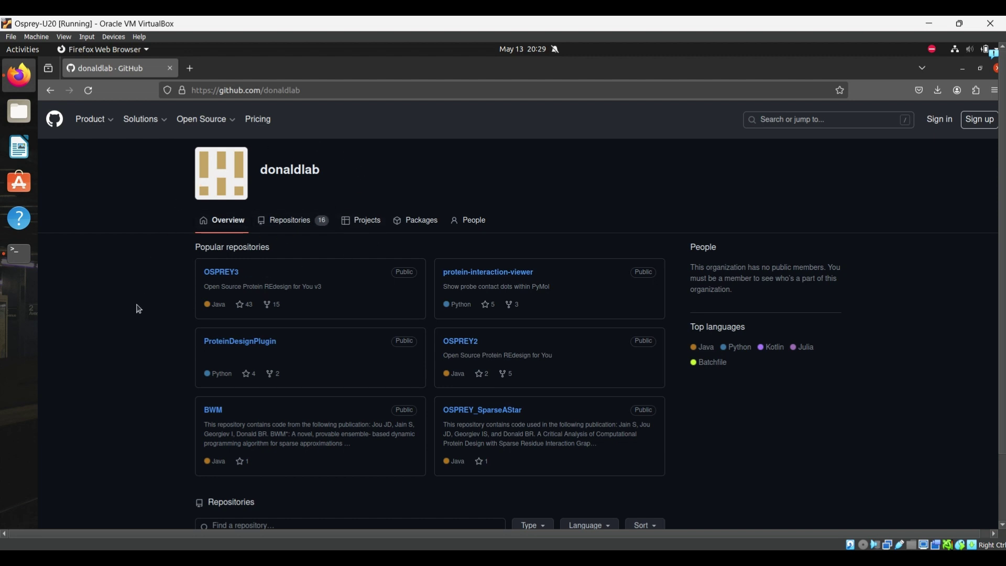
pyautogui.click(234, 341)
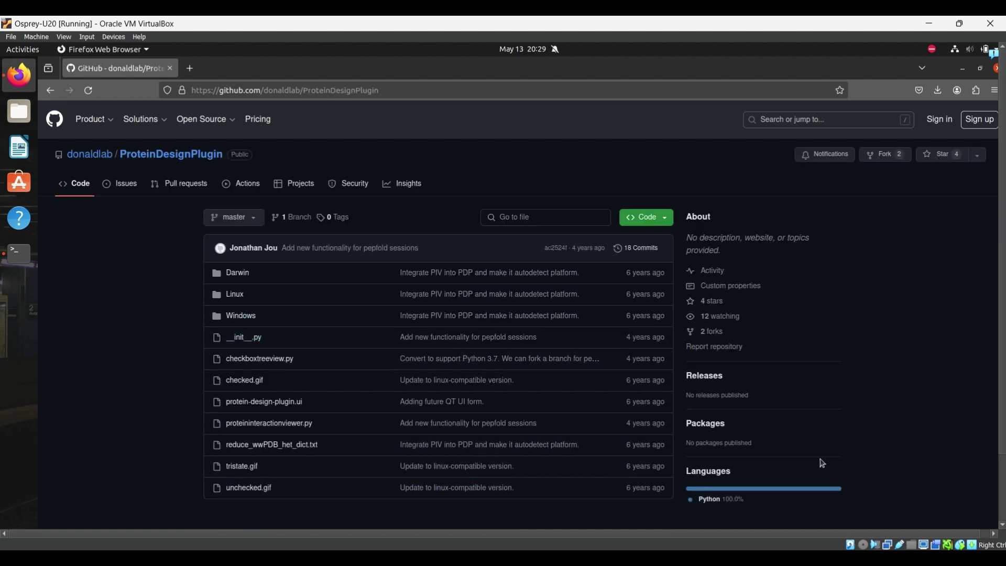
# Step: Switch to PyMOL and inspect the protein chain and the short GGGISL peptide of match4-prepared in the sequence and 3D view
pyautogui.moveTo(711, 558)
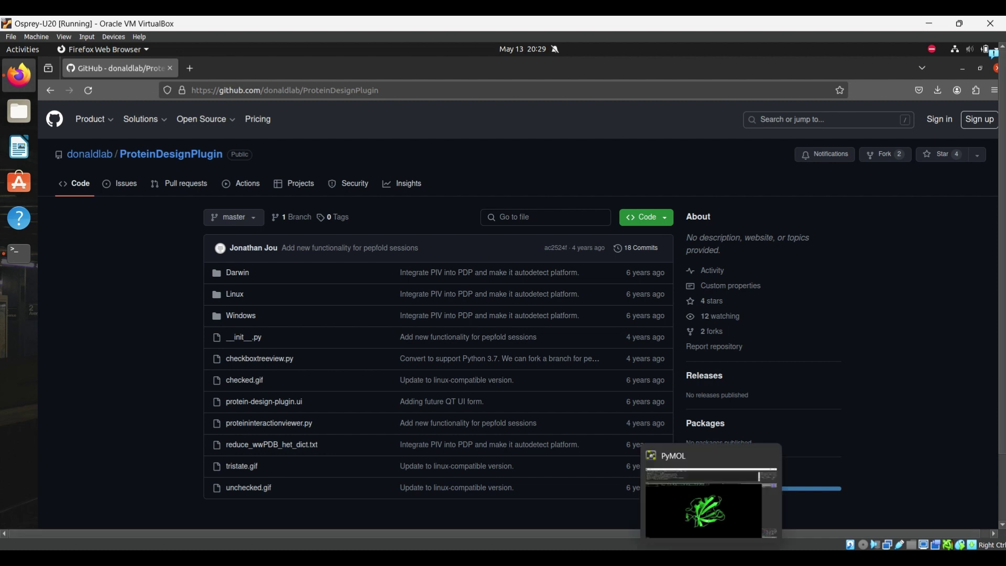
pyautogui.click(704, 503)
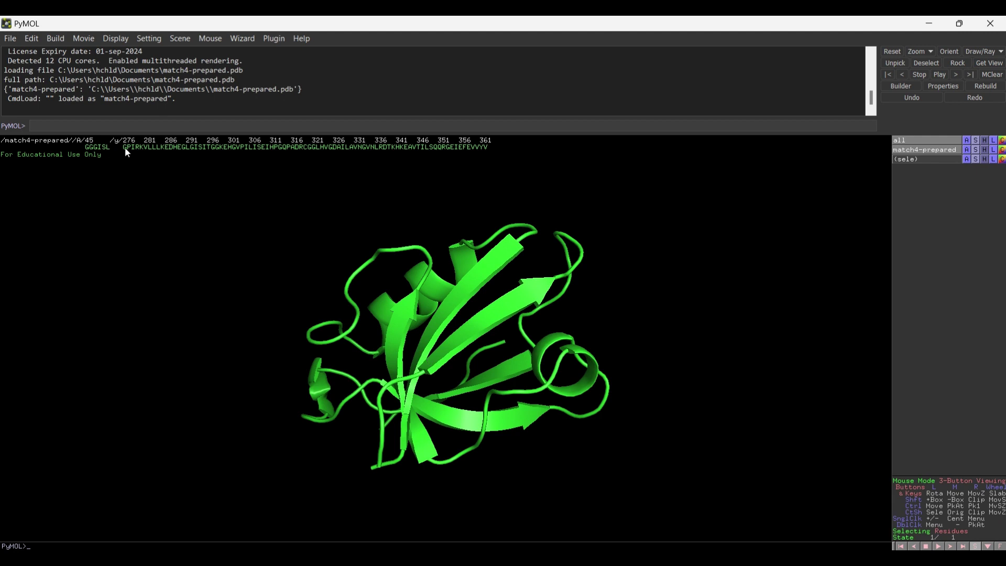
pyautogui.moveTo(125, 146); pyautogui.dragTo(489, 152)
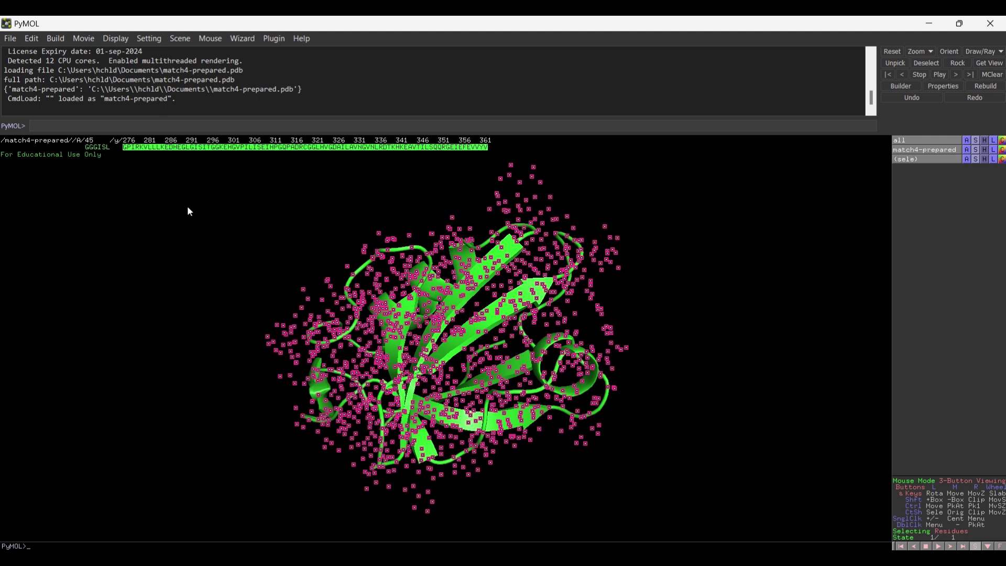
pyautogui.click(97, 147)
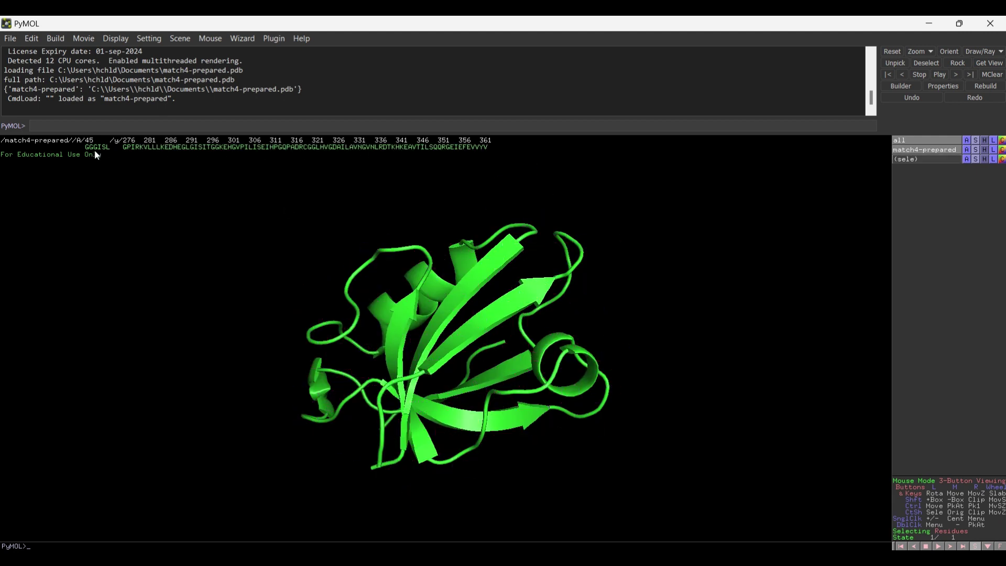
pyautogui.click(103, 209)
pyautogui.moveTo(518, 352); pyautogui.dragTo(499, 306)
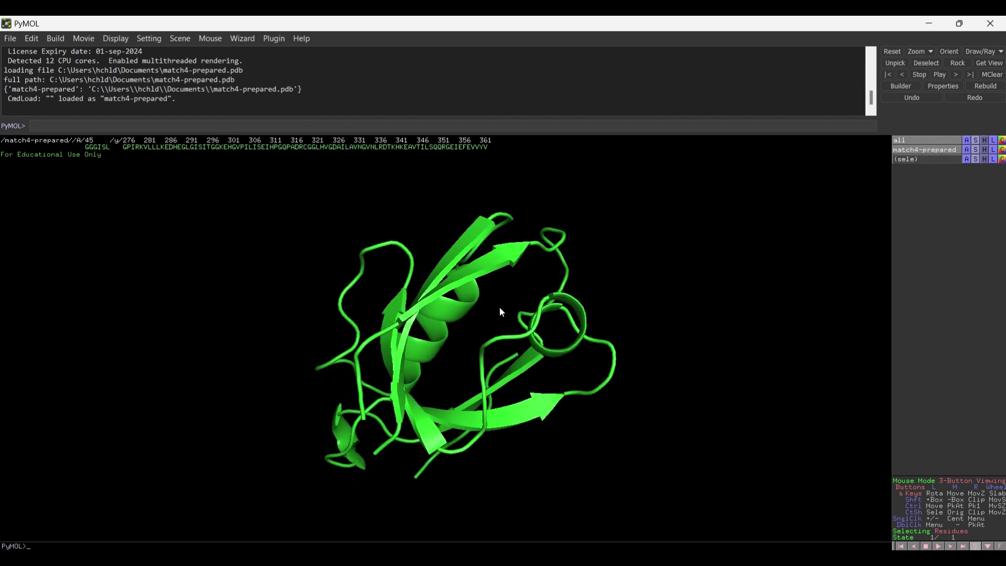
pyautogui.moveTo(500, 372); pyautogui.dragTo(611, 358)
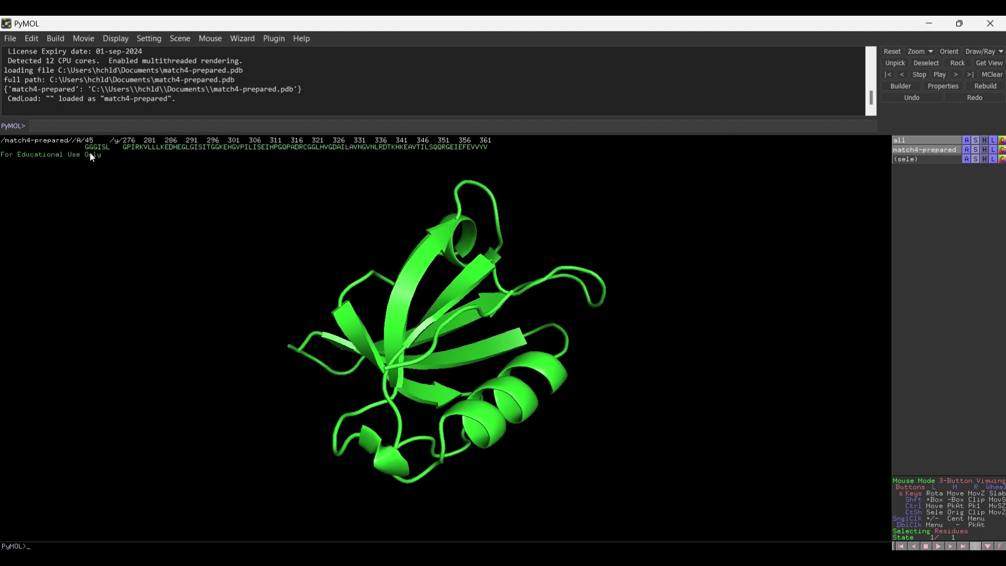
# Step: Extract the GGGISL peptide residues of chain A from match4-prepared into a separate object
pyautogui.moveTo(86, 149); pyautogui.dragTo(104, 150)
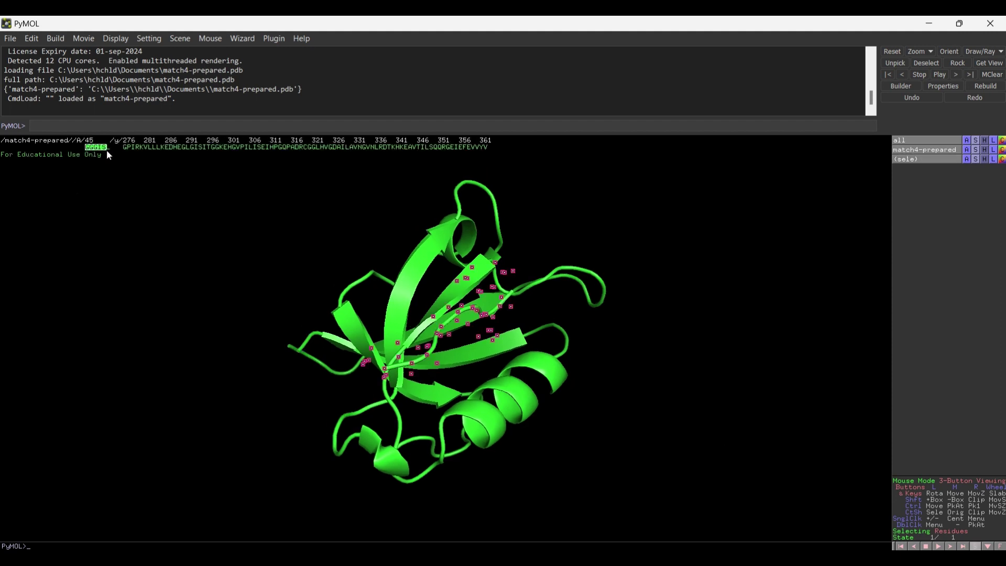
pyautogui.rightClick(103, 149)
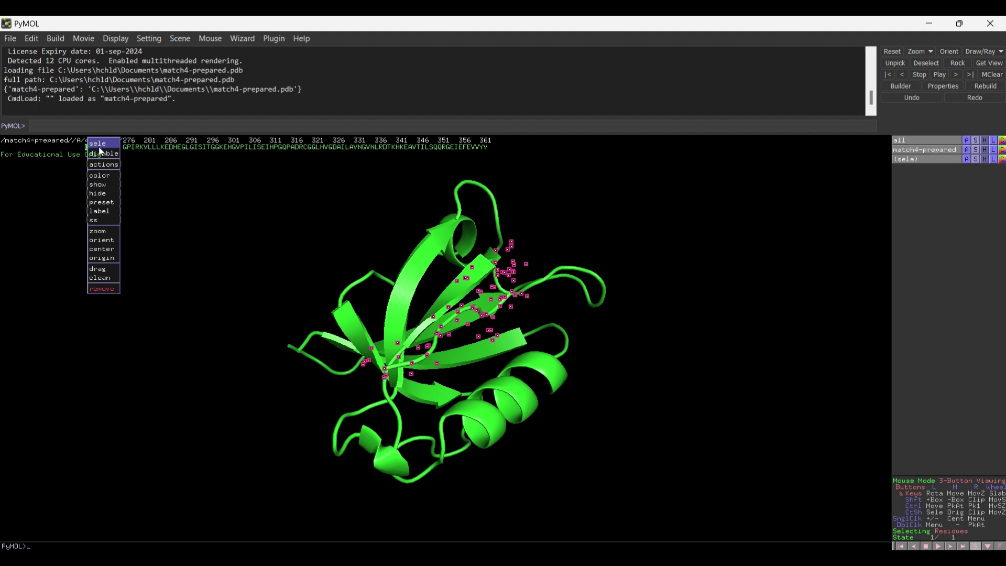
pyautogui.moveTo(105, 166)
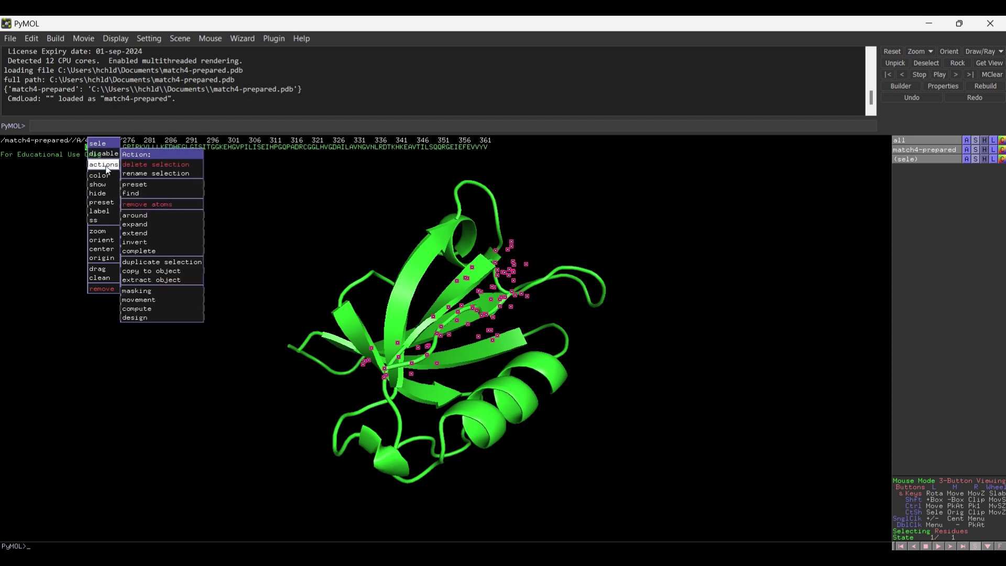
pyautogui.click(155, 283)
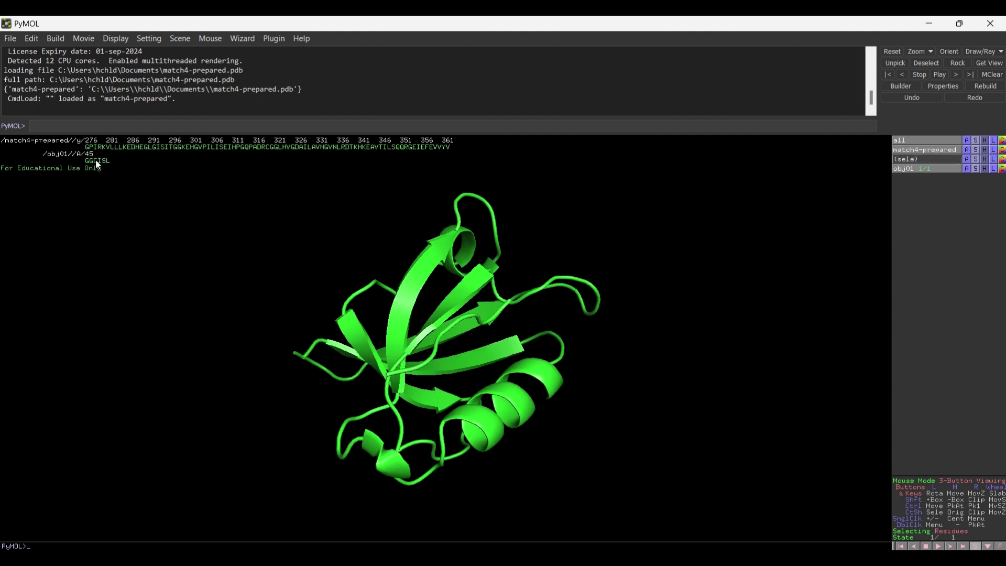
# Step: Rename the extracted peptide object to D-peptide
pyautogui.click(966, 169)
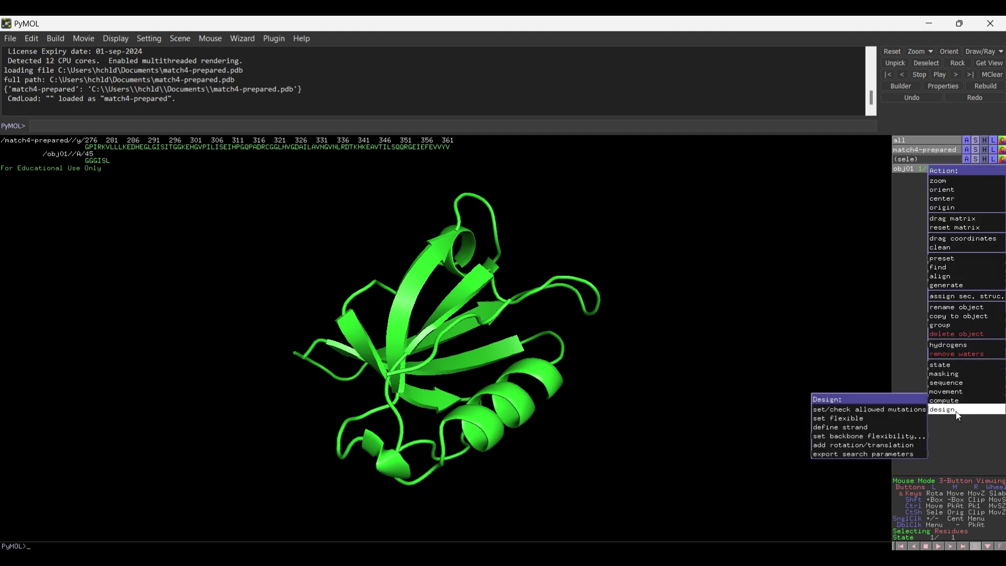
pyautogui.click(958, 308)
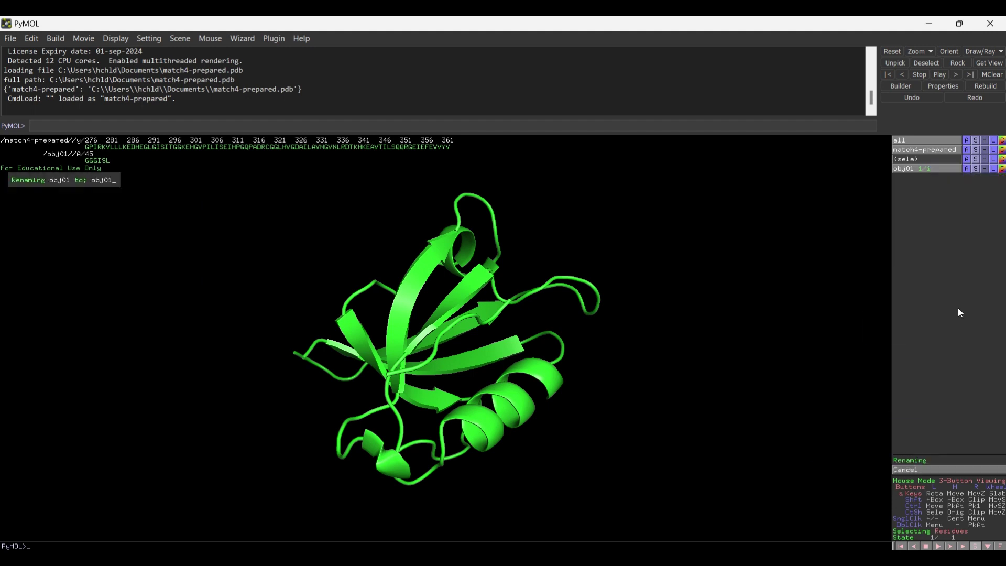
pyautogui.press('BackSpace')
pyautogui.press('BackSpace')
pyautogui.press('BackSpace')
pyautogui.press('BackSpace')
pyautogui.press('BackSpace')
pyautogui.write('D-peptide')
pyautogui.press('Return')
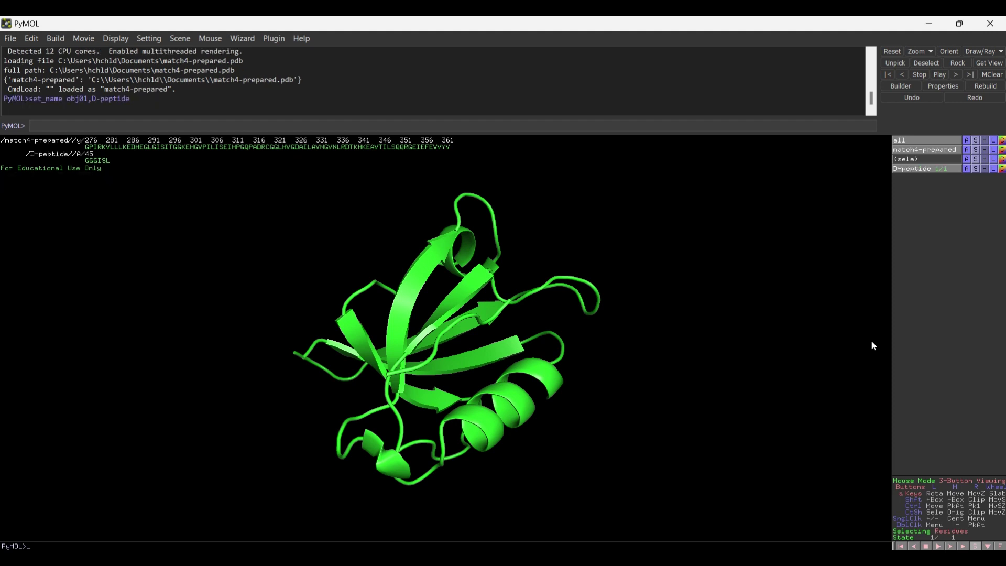
# Step: Open the ProteinInteractionViewer plugin on its Load Dots settings and move its window clear of the command log
pyautogui.moveTo(471, 378); pyautogui.dragTo(449, 354)
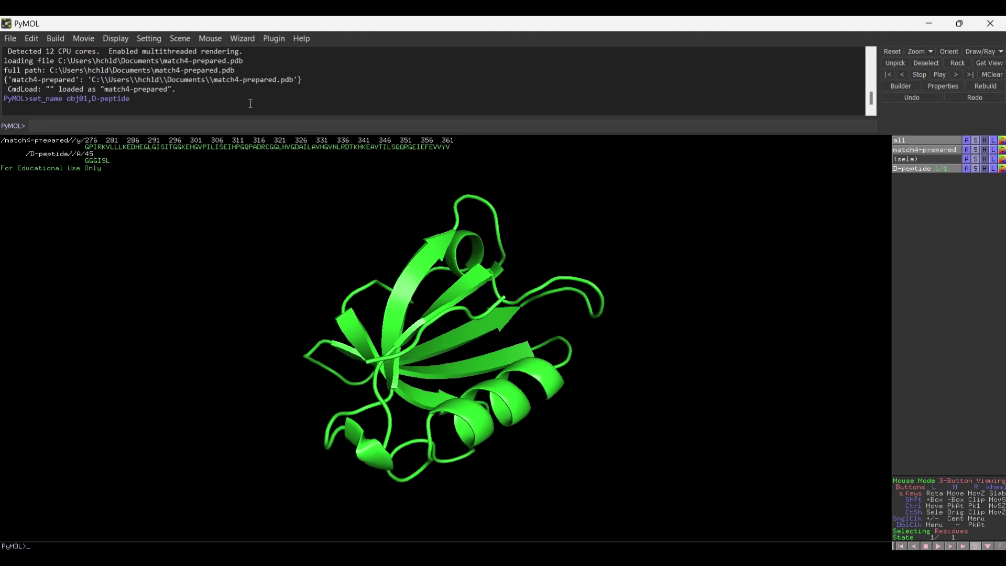
pyautogui.moveTo(294, 235); pyautogui.dragTo(346, 283)
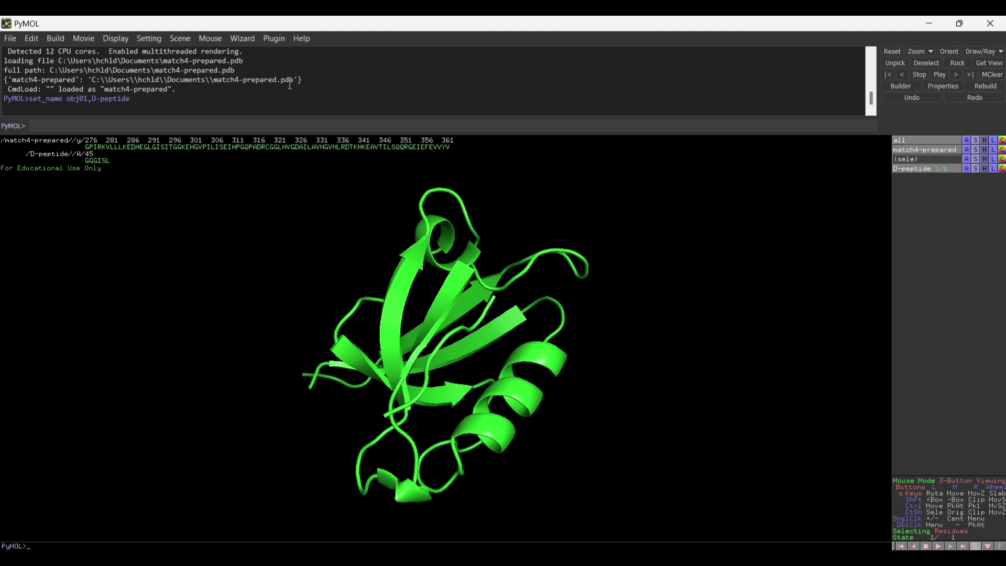
pyautogui.click(276, 41)
pyautogui.moveTo(304, 76)
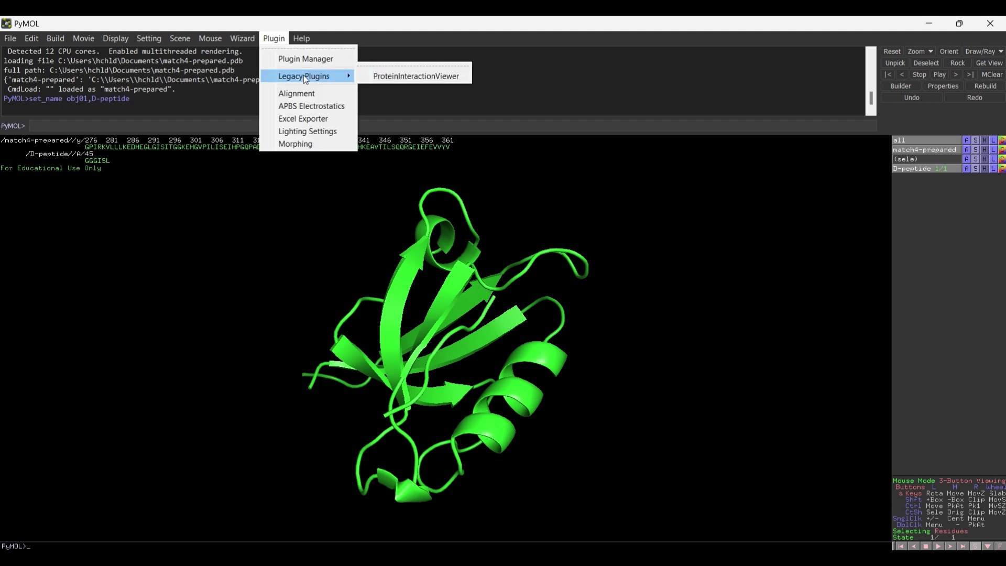
pyautogui.click(386, 76)
pyautogui.click(221, 48)
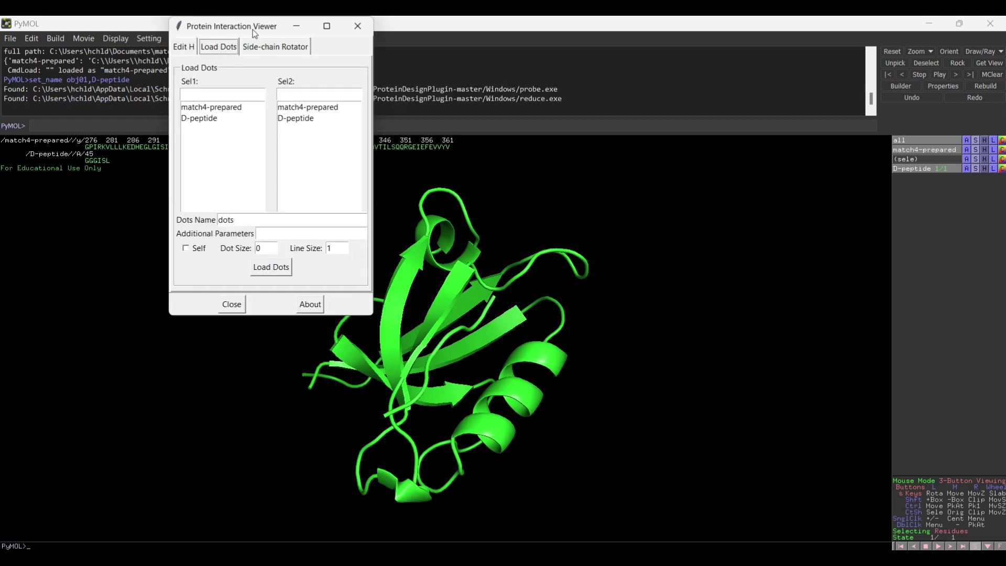
pyautogui.moveTo(235, 32); pyautogui.dragTo(251, 70)
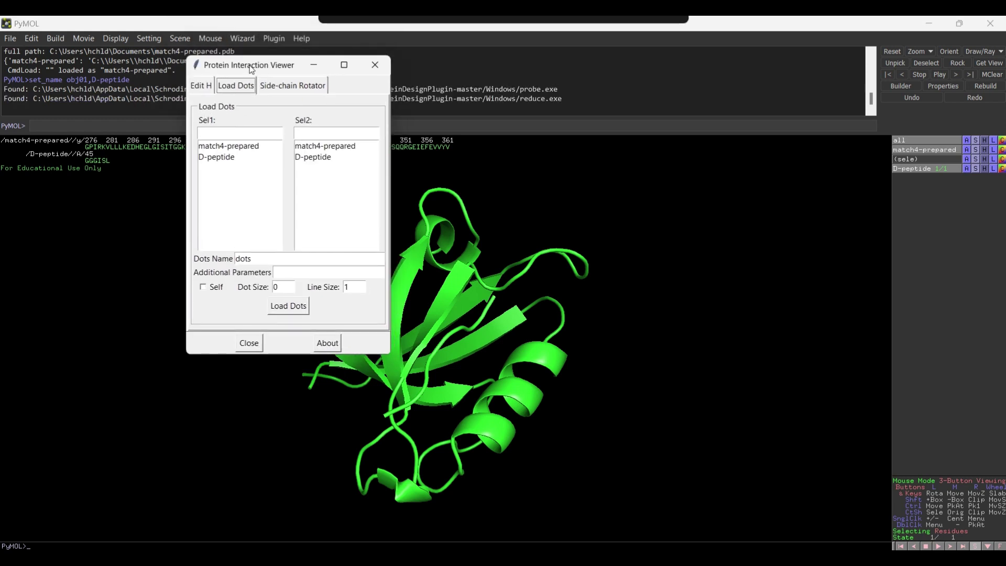
# Step: Load interaction dots with match4-prepared as Sel1 and D-peptide as Sel2, and close the Protein Interaction Viewer
pyautogui.click(248, 147)
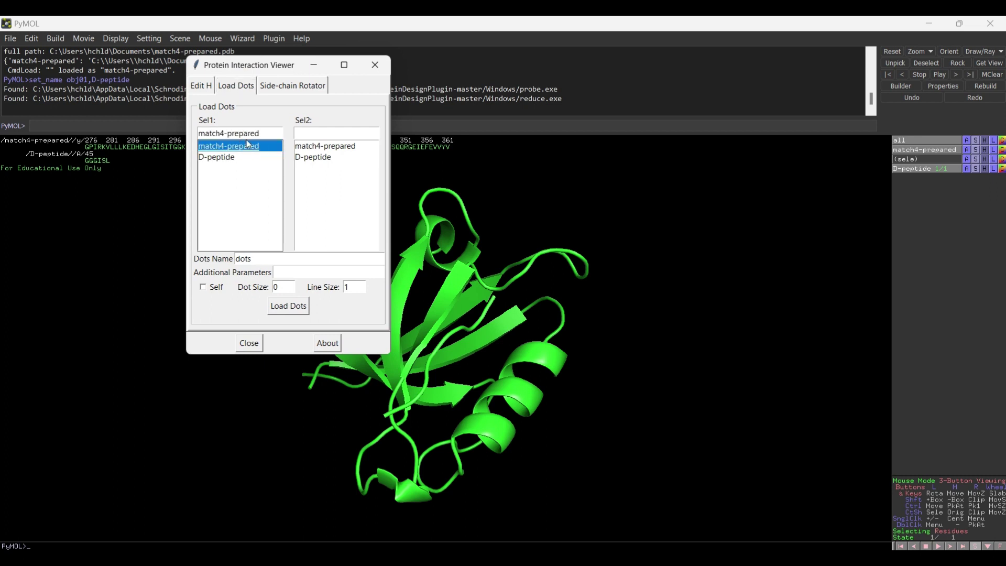
pyautogui.click(321, 158)
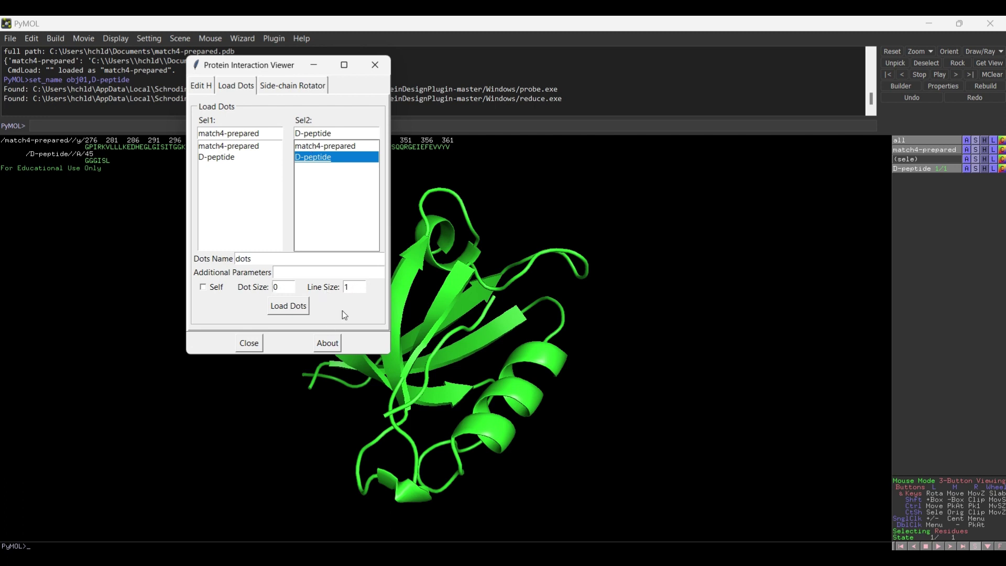
pyautogui.click(291, 307)
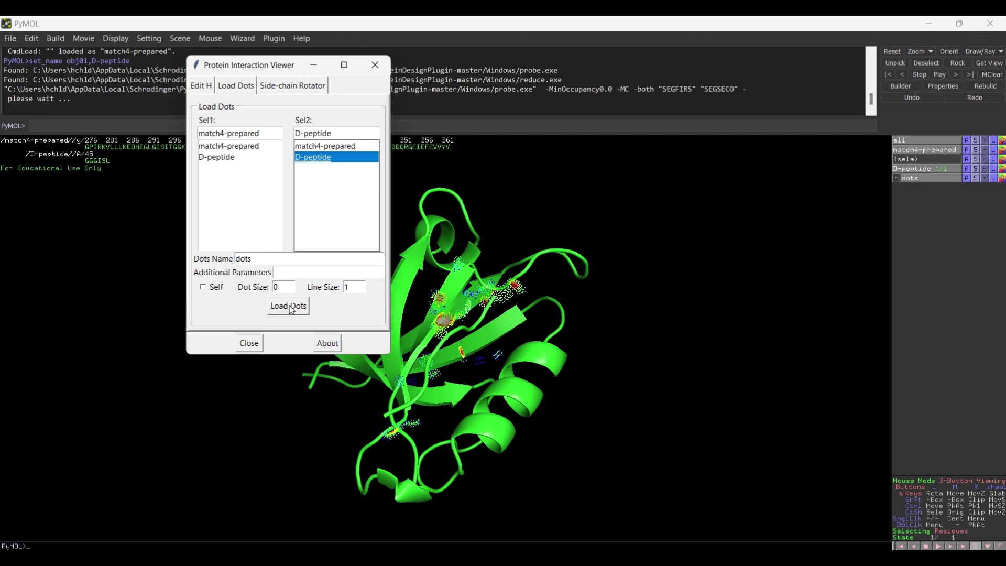
pyautogui.click(247, 347)
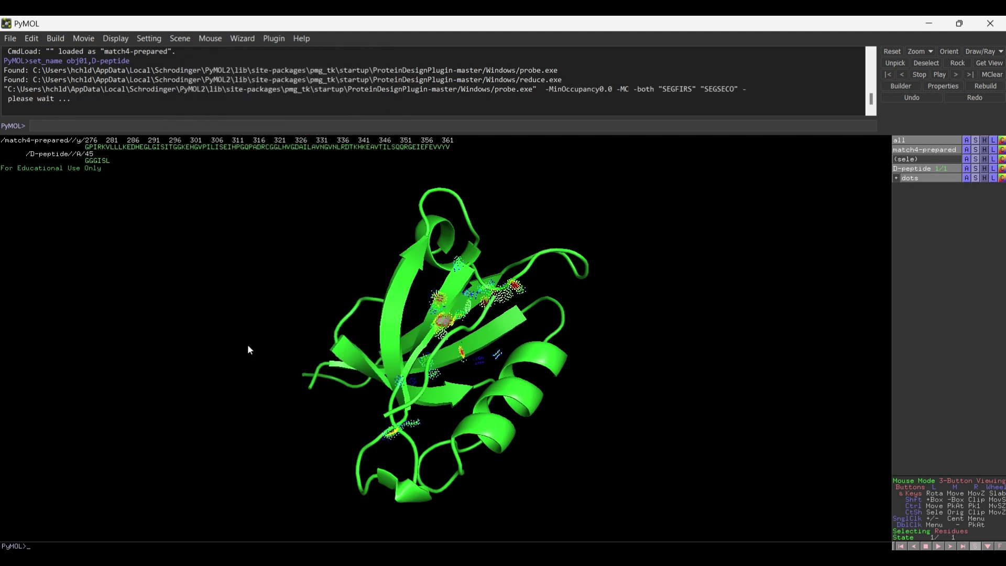
# Step: Show all residues of match4-prepared and D-peptide as sticks only, and clear the selection
pyautogui.moveTo(461, 307); pyautogui.dragTo(461, 344)
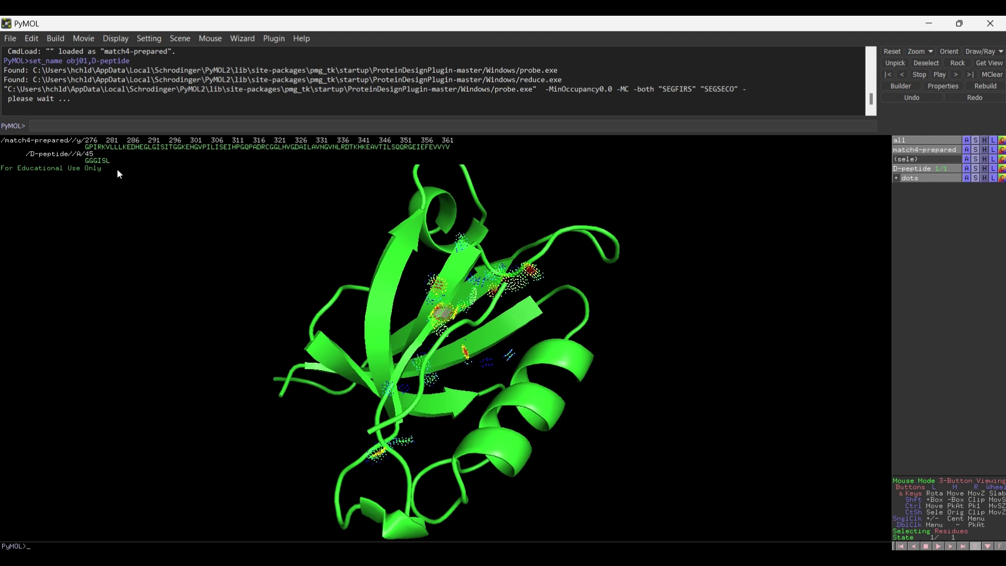
pyautogui.moveTo(87, 160); pyautogui.dragTo(455, 141)
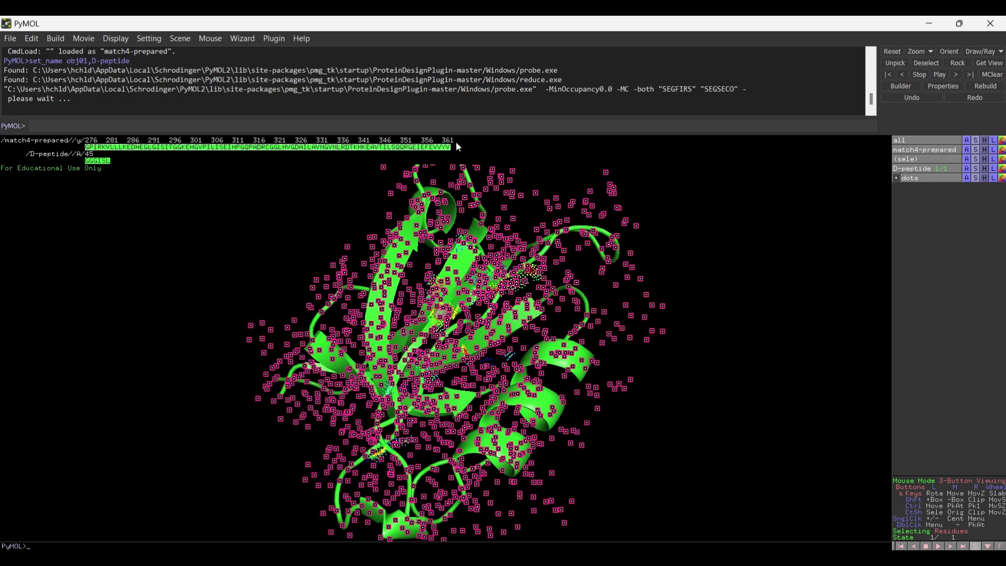
pyautogui.rightClick(365, 149)
pyautogui.moveTo(367, 186)
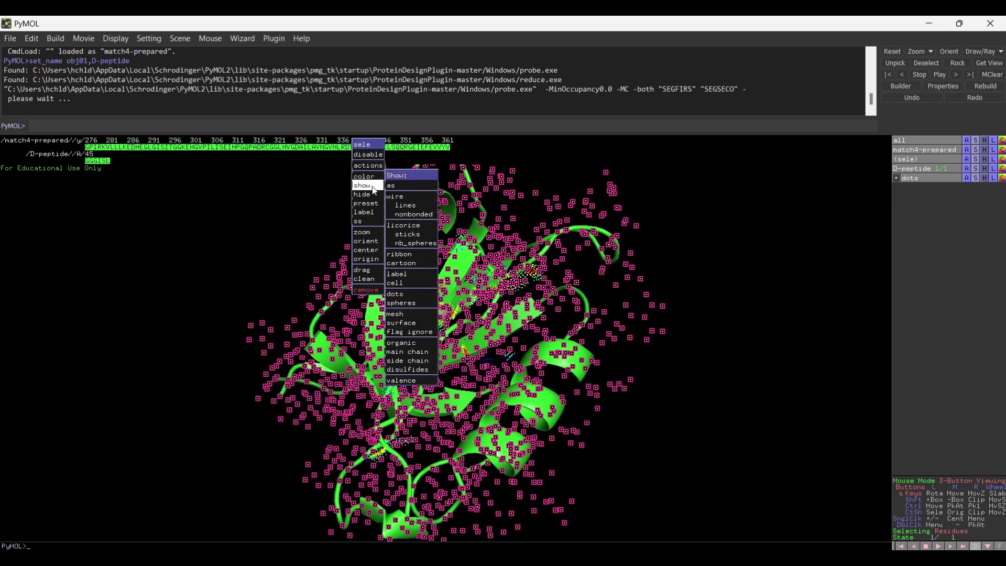
pyautogui.moveTo(425, 193)
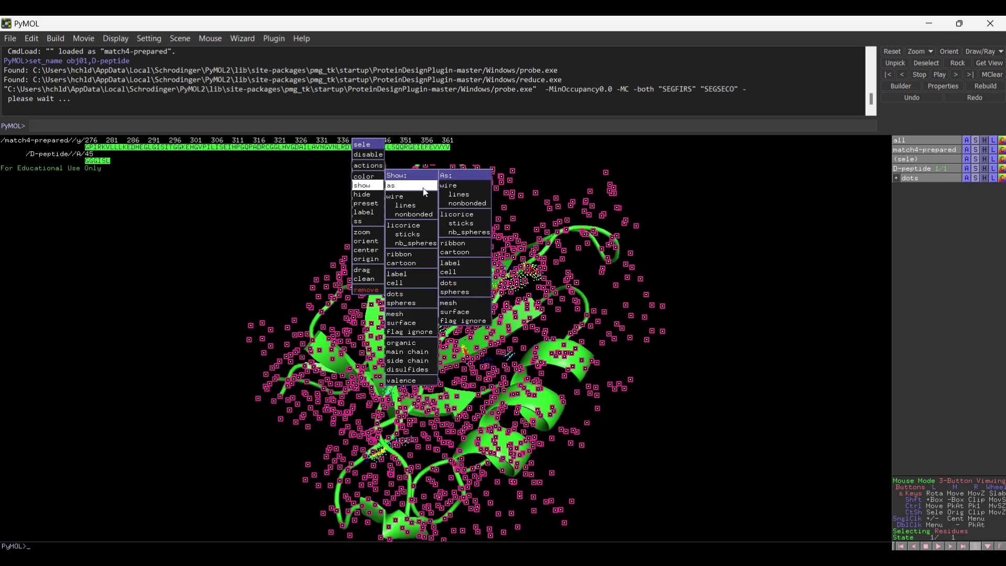
pyautogui.click(458, 223)
pyautogui.click(193, 215)
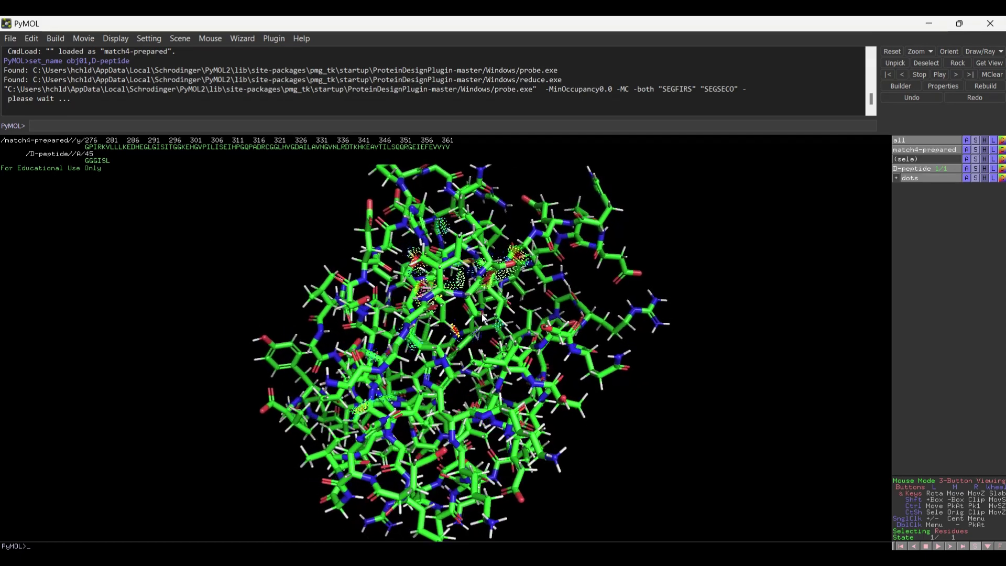
# Step: Color the D-peptide residues by secondary structure using the scheme with cyan helices and magenta loops, and clear the selection
pyautogui.moveTo(87, 161); pyautogui.dragTo(108, 160)
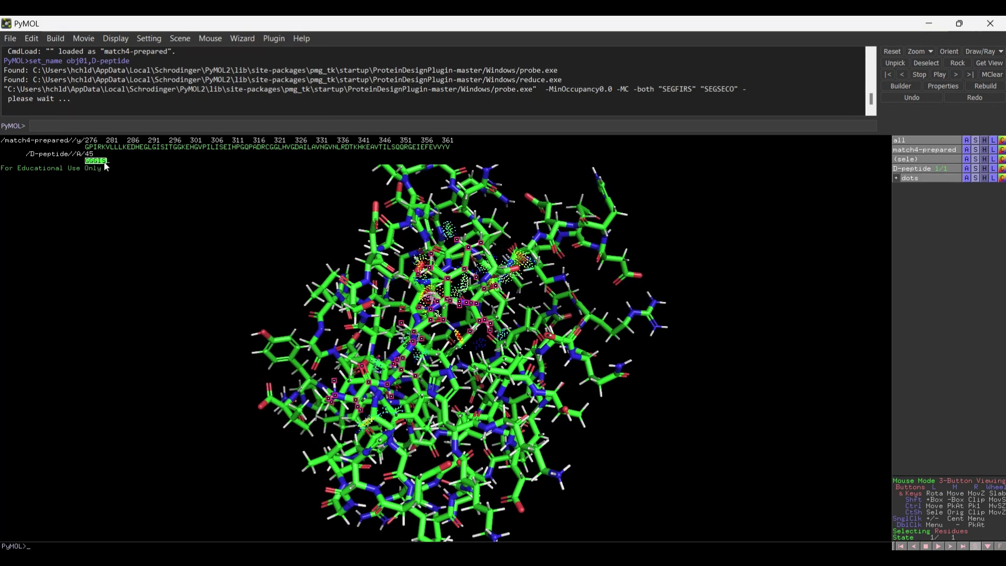
pyautogui.rightClick(105, 163)
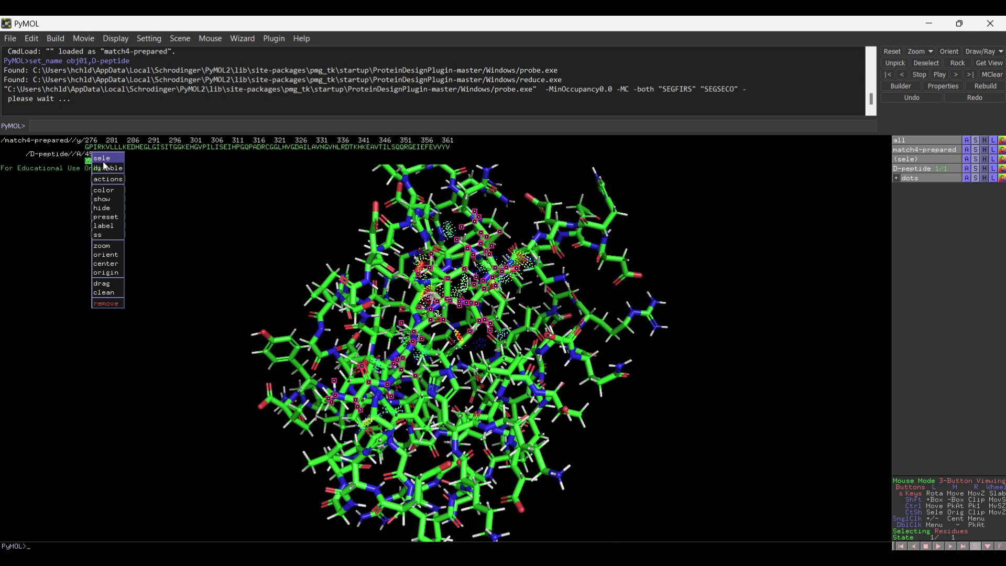
pyautogui.moveTo(104, 190)
pyautogui.moveTo(152, 209)
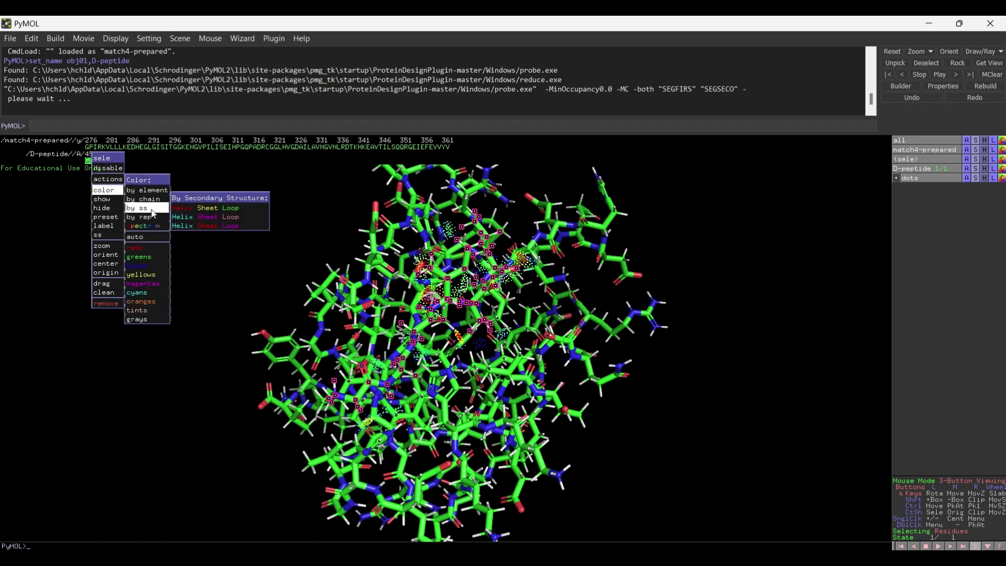
pyautogui.click(191, 227)
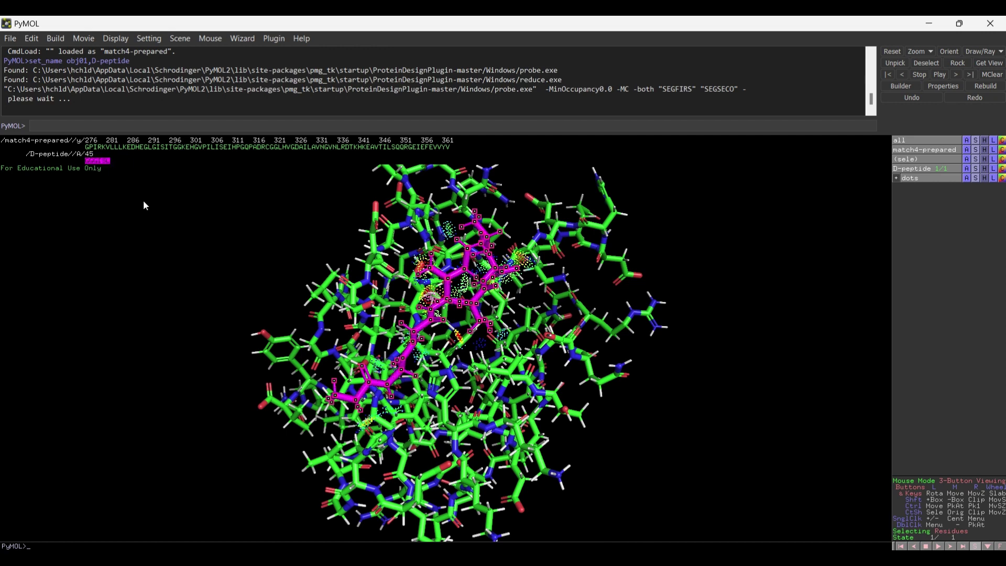
pyautogui.click(146, 206)
# Step: Rotate to a closer look at the peptide's contacts and expand the dots group to list its individual dot objects
pyautogui.moveTo(236, 251); pyautogui.dragTo(426, 370)
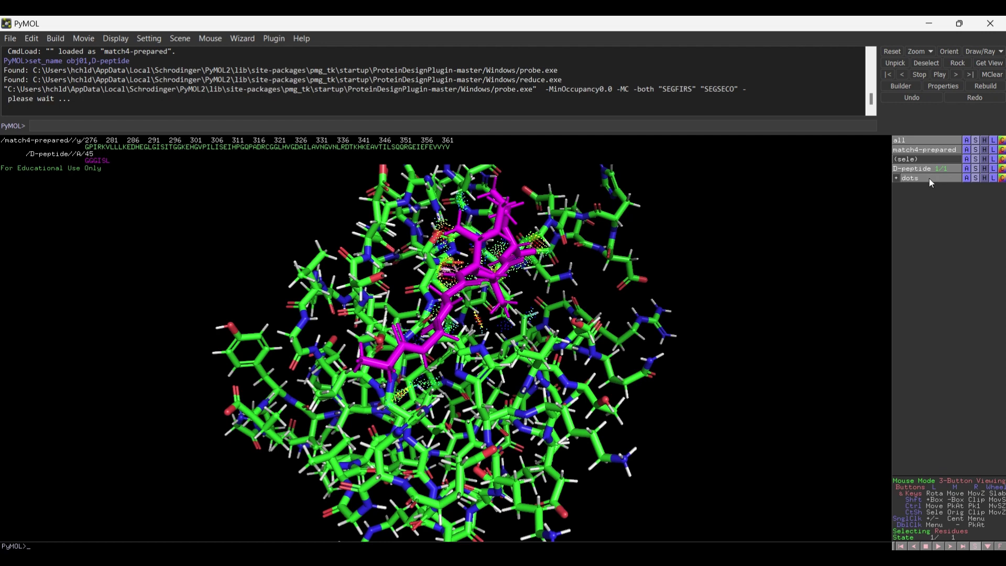
pyautogui.click(896, 178)
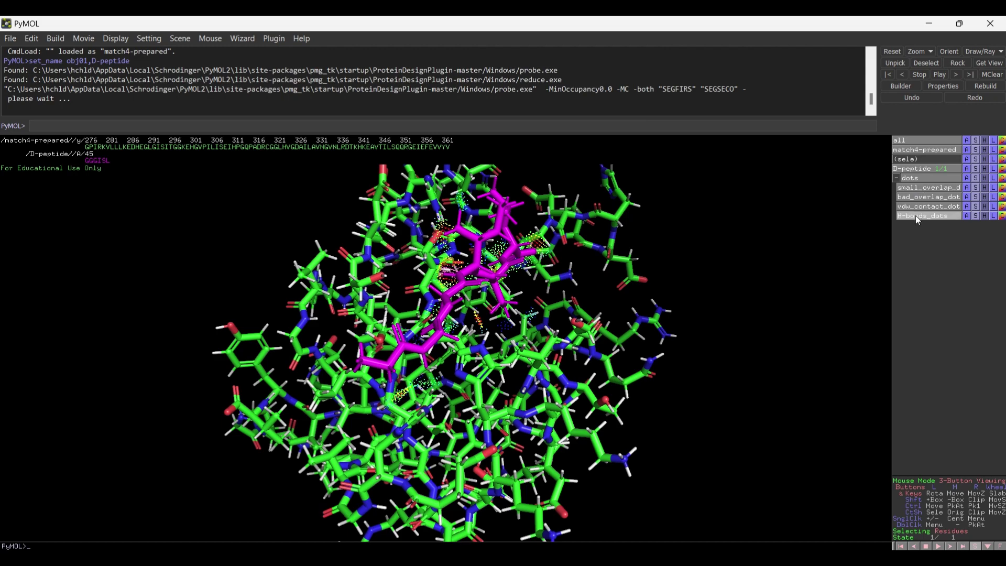
# Step: Hide the H-bond, vdW contact and small overlap dots so that only the bad overlap dots stay displayed around the peptide
pyautogui.click(915, 215)
pyautogui.click(916, 206)
pyautogui.scroll(10, 644, 287)
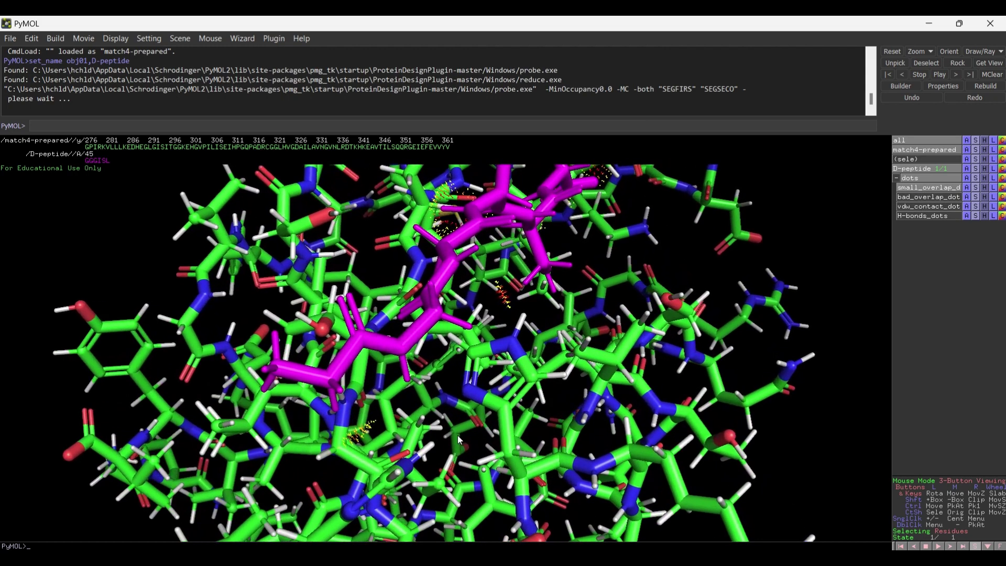
pyautogui.scroll(3, 844, 309)
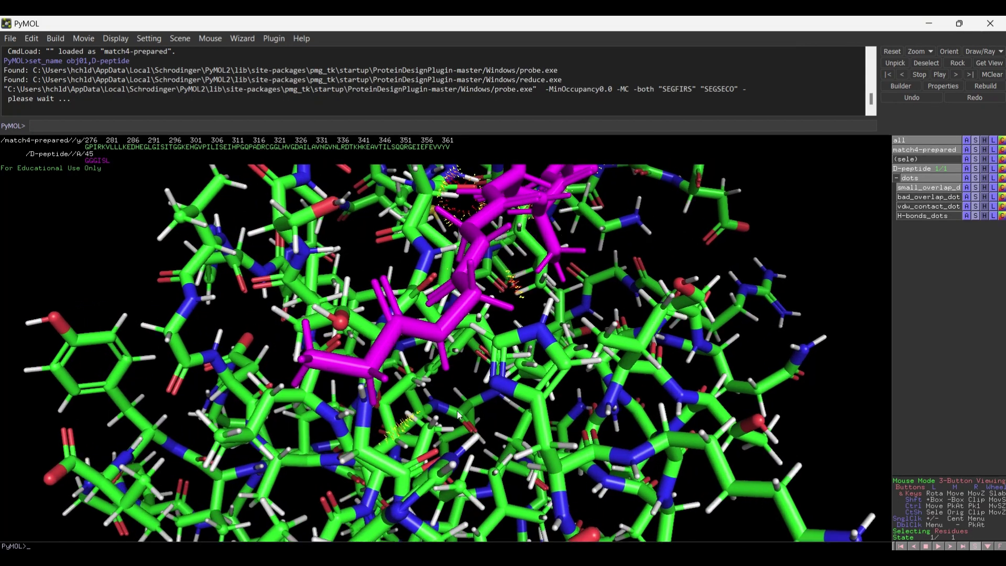
pyautogui.click(913, 196)
pyautogui.click(913, 187)
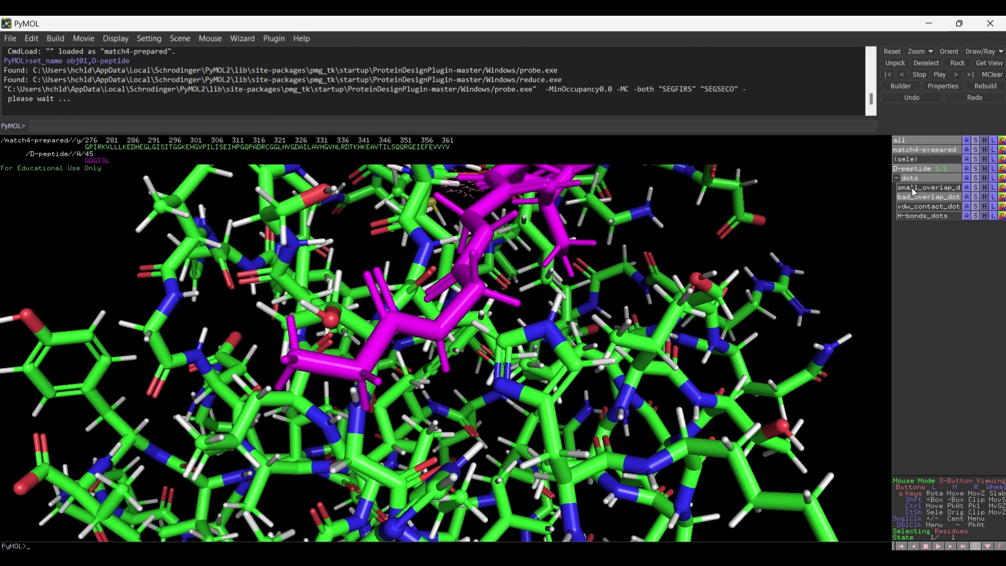
# Step: Hide the bad overlap dots and display the vdW contact and H-bond dots to examine the peptide's favorable contacts
pyautogui.moveTo(471, 287); pyautogui.dragTo(551, 312)
pyautogui.click(913, 196)
pyautogui.click(911, 206)
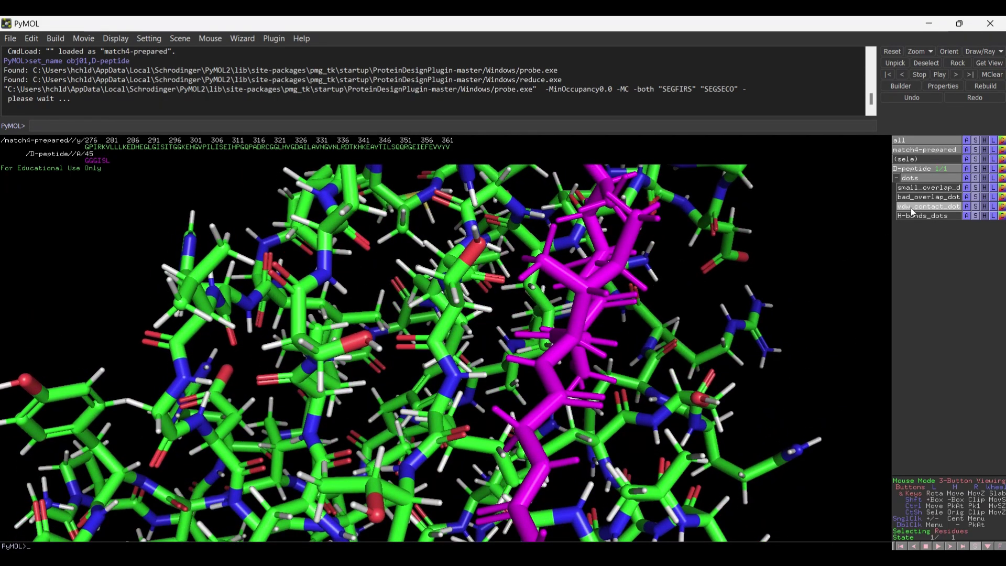
pyautogui.click(912, 217)
pyautogui.moveTo(655, 340); pyautogui.dragTo(536, 359)
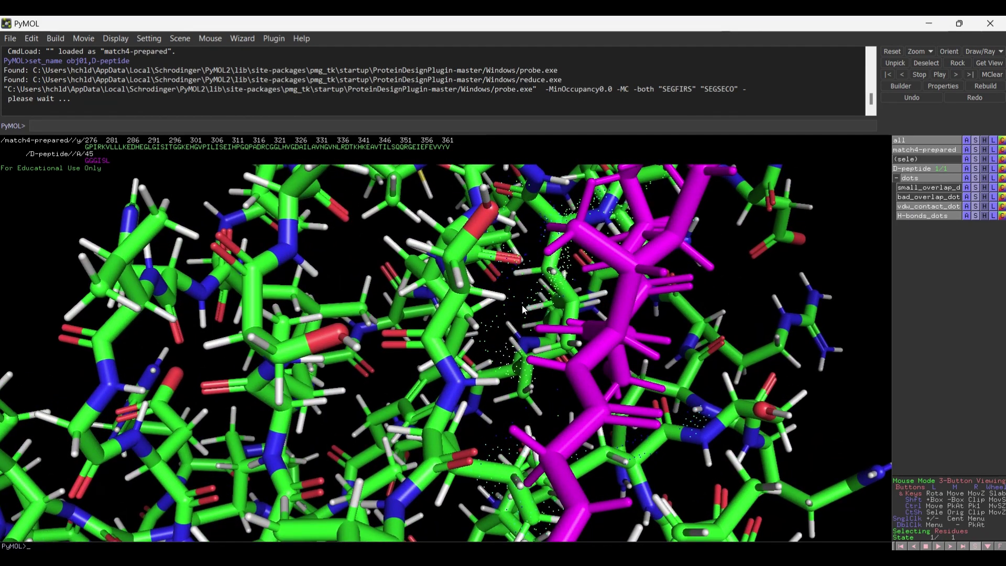
pyautogui.moveTo(525, 309); pyautogui.dragTo(529, 331)
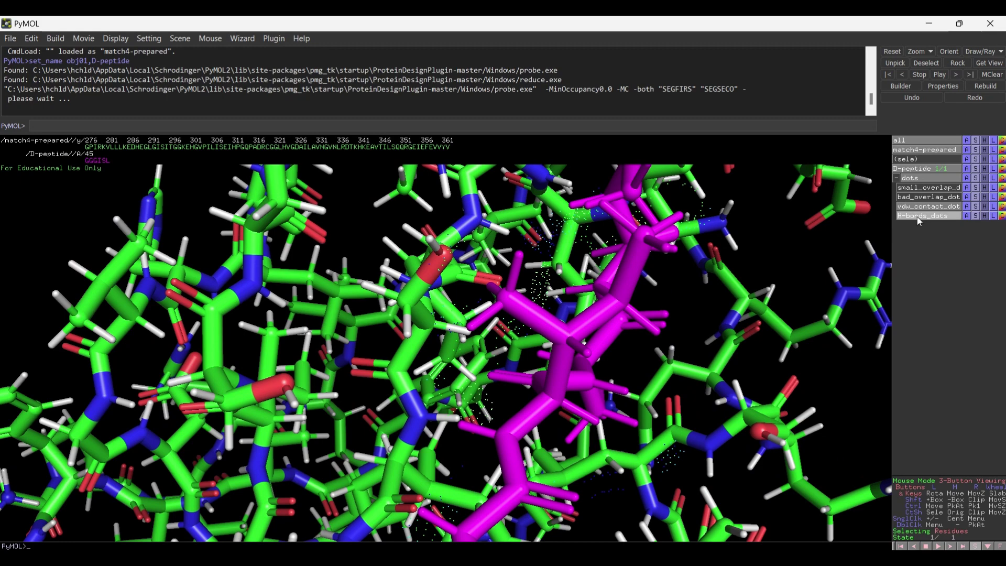
# Step: Display only the bad overlap dots, examine the clash near the peptide, and select the protein residue SER 294 beside it
pyautogui.click(914, 197)
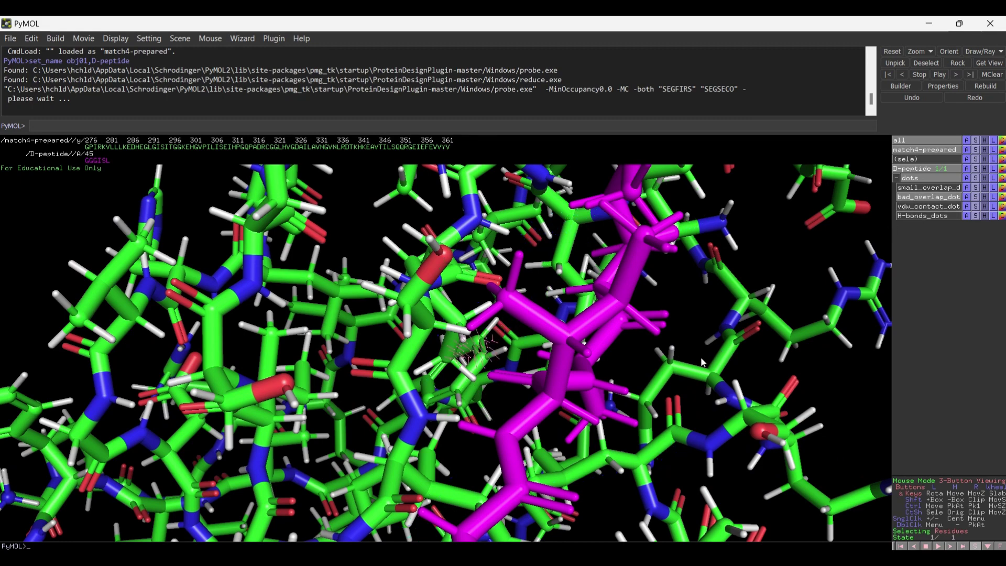
pyautogui.moveTo(817, 230); pyautogui.dragTo(677, 253)
pyautogui.moveTo(535, 400); pyautogui.dragTo(463, 357)
pyautogui.moveTo(522, 335); pyautogui.dragTo(498, 385)
pyautogui.click(499, 359)
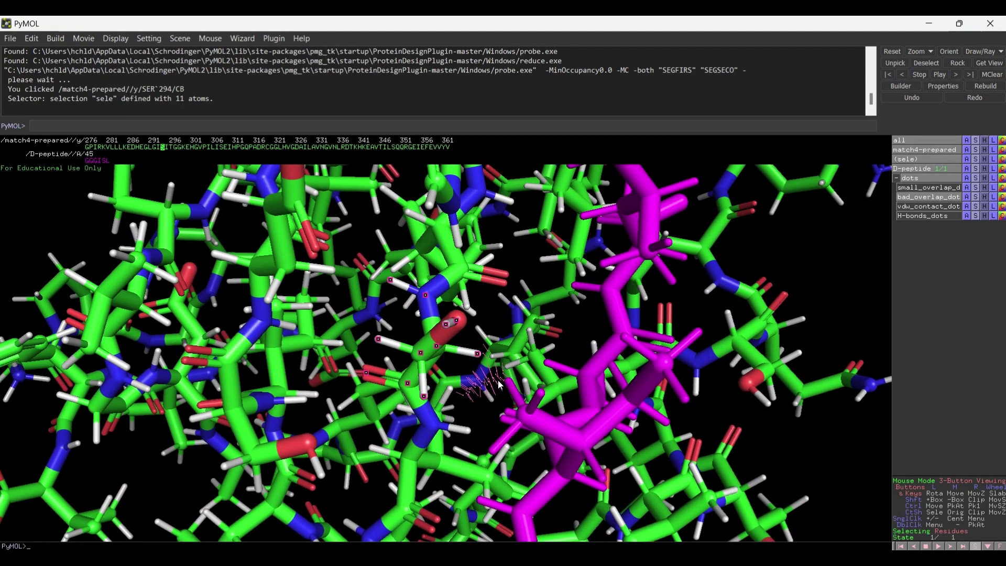
pyautogui.moveTo(479, 343); pyautogui.dragTo(299, 250)
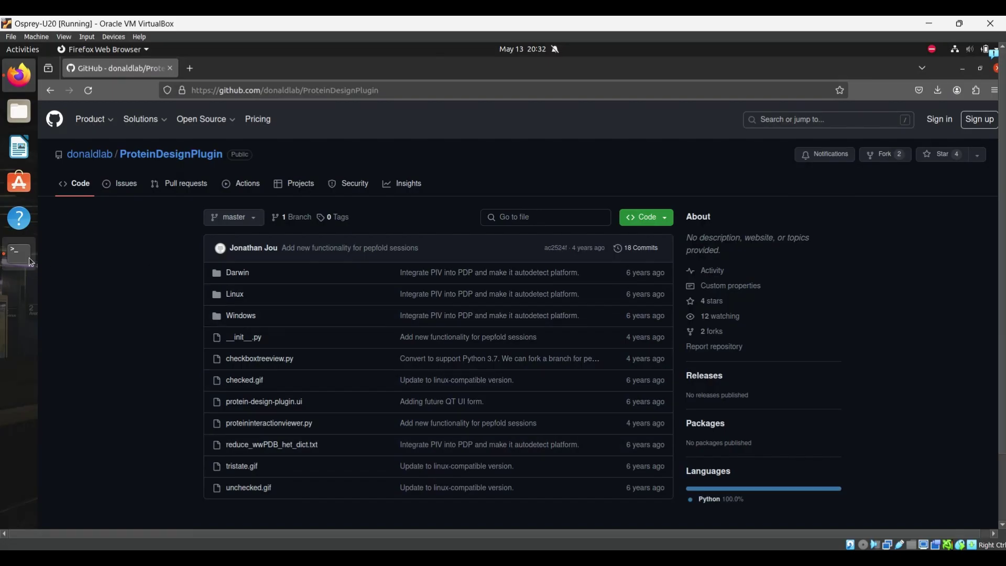
# Step: Switch to the Ubuntu terminal, change to the Downloads directory in the home folder, and list its contents
pyautogui.click(24, 255)
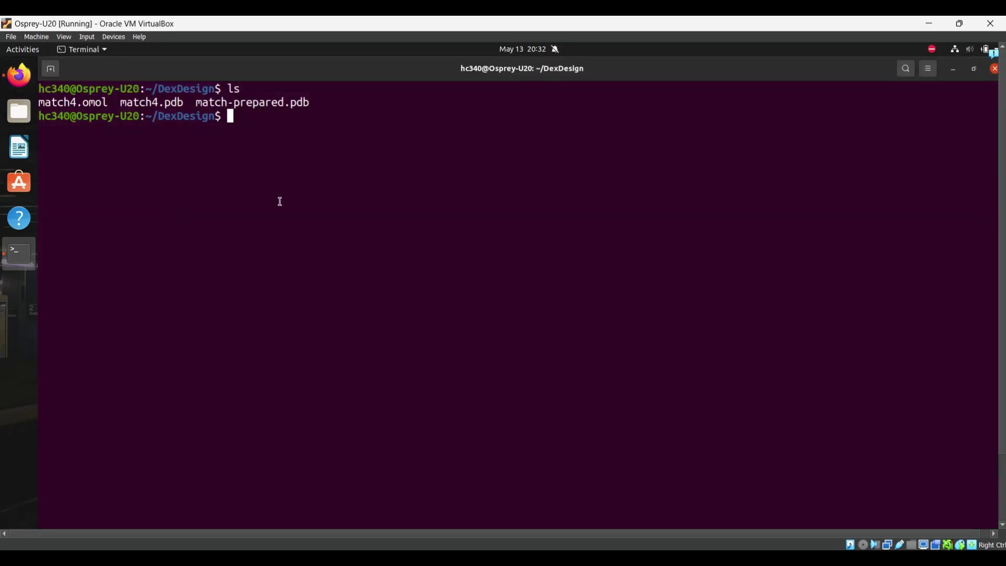
pyautogui.write('cd')
pyautogui.press('Return')
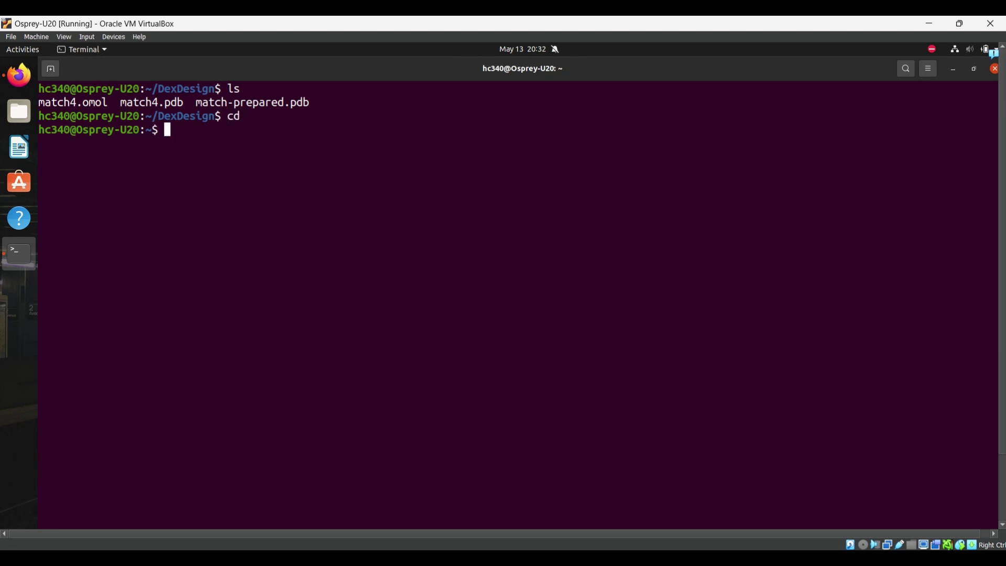
pyautogui.write('cd Down')
pyautogui.press('Tab')
pyautogui.press('Return')
pyautogui.write('ls')
pyautogui.press('Return')
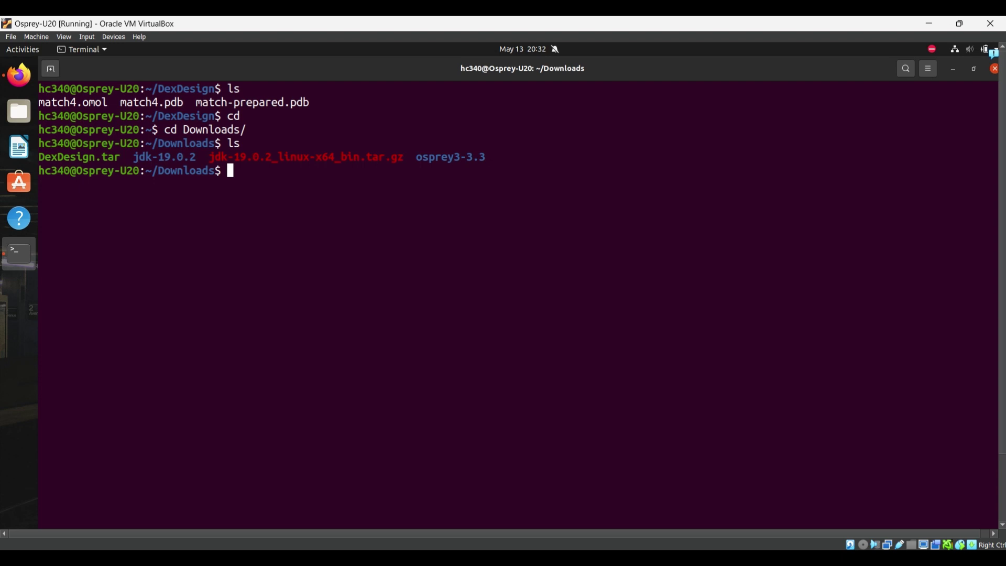
# Step: Change to the osprey3-3.3/bin directory and launch the OSPREY design interface with ./osprey3 setup-design
pyautogui.write('cd so')
pyautogui.press('BackSpace')
pyautogui.press('BackSpace')
pyautogui.write('os')
pyautogui.press('Tab')
pyautogui.write('b')
pyautogui.press('Tab')
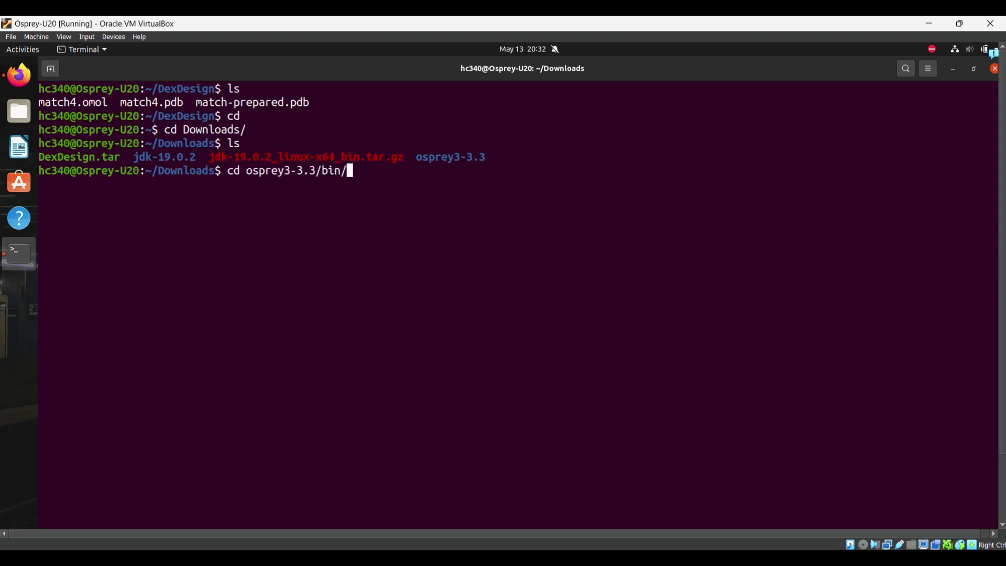
pyautogui.press('Return')
pyautogui.write('./osprey3 s')
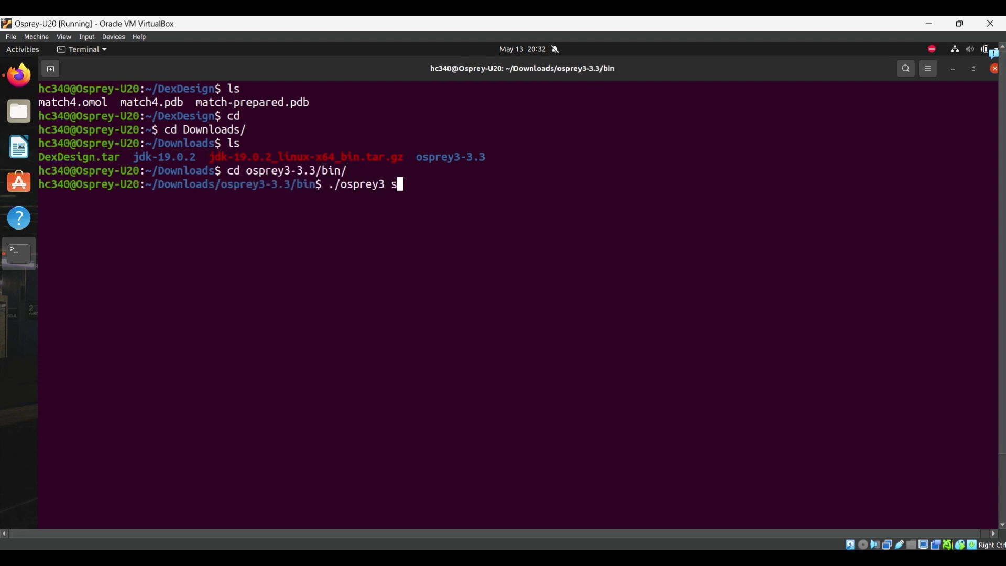
pyautogui.write('etup-design')
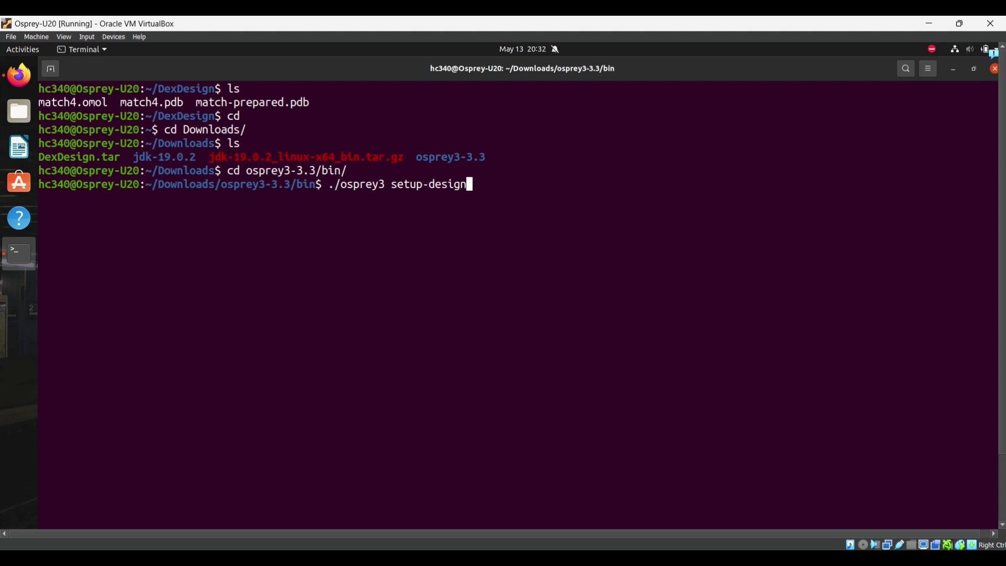
pyautogui.press('Return')
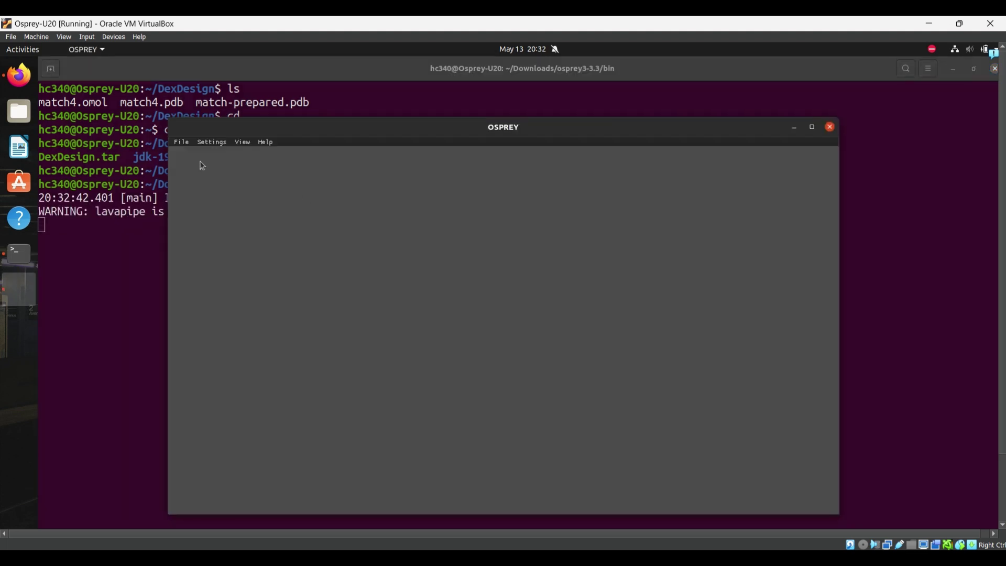
# Step: Create a new conformation space from match4.omol in the DexDesign folder and move its window toward the middle of the workspace
pyautogui.click(182, 143)
pyautogui.click(183, 144)
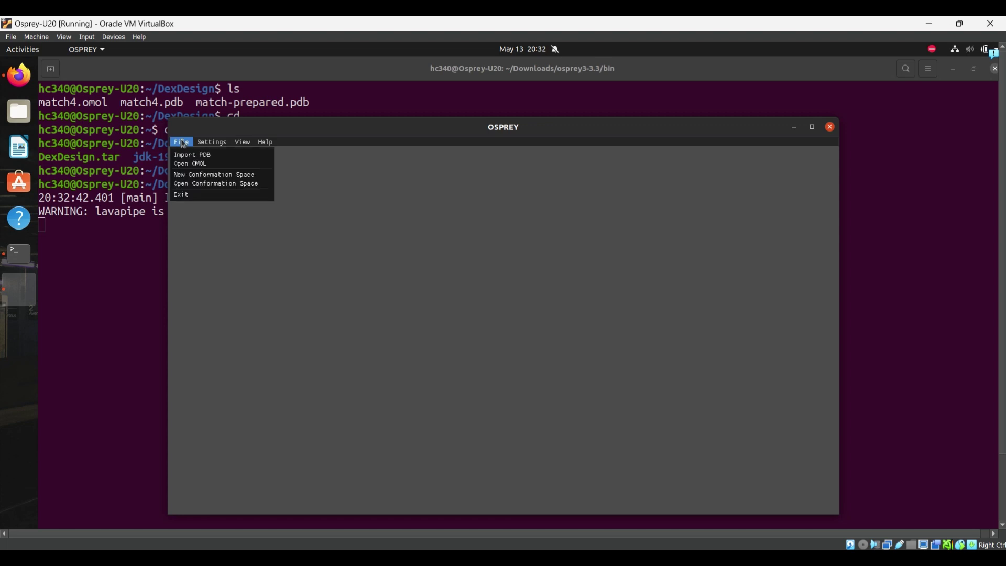
pyautogui.click(197, 178)
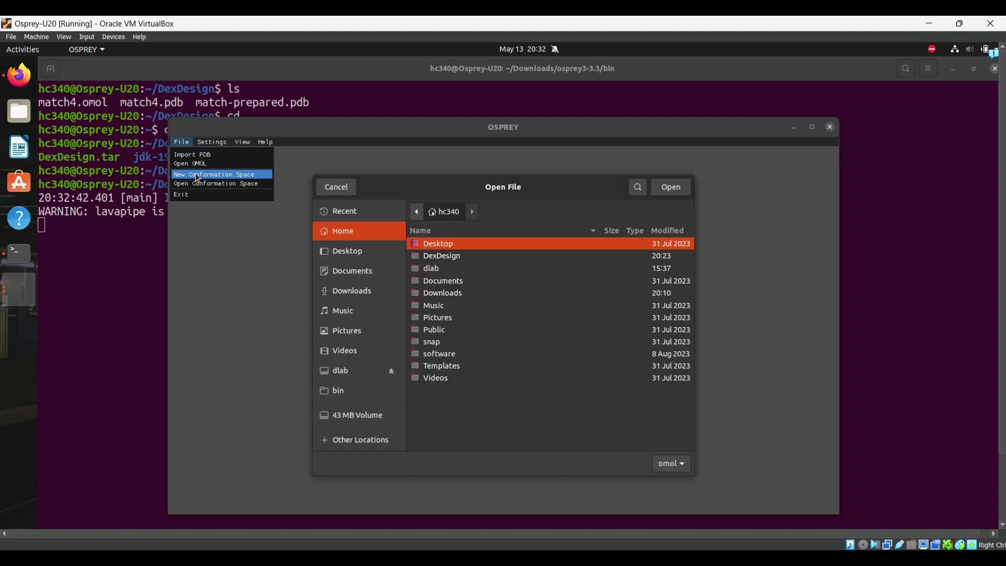
pyautogui.click(447, 257)
pyautogui.doubleClick(448, 258)
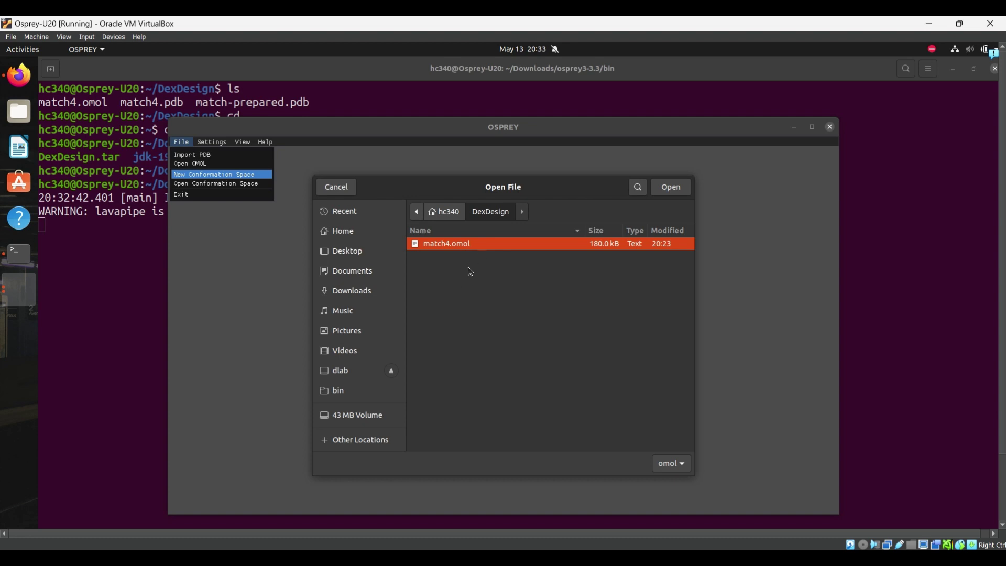
pyautogui.click(672, 187)
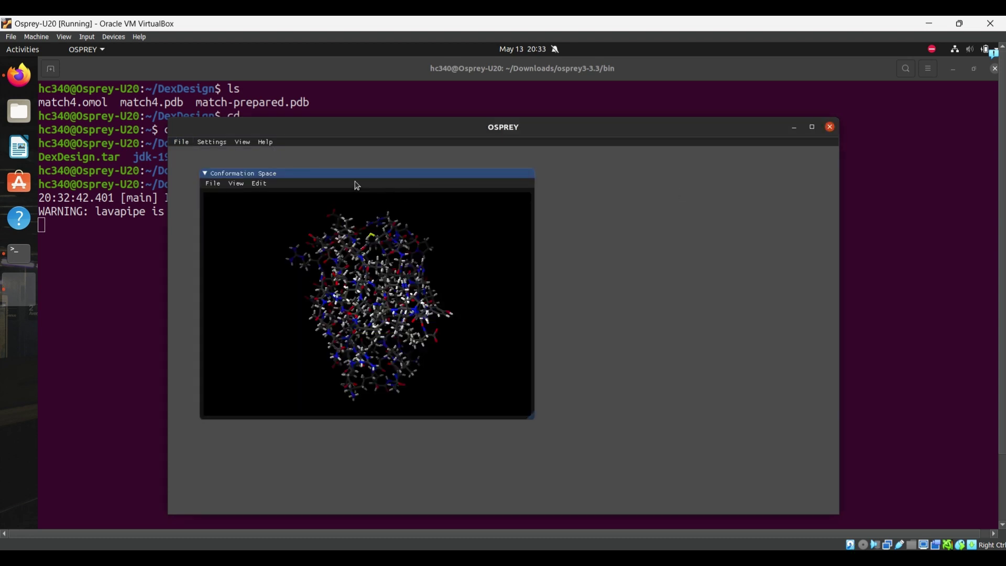
pyautogui.moveTo(323, 184); pyautogui.dragTo(422, 193)
pyautogui.moveTo(582, 301); pyautogui.dragTo(461, 325)
pyautogui.moveTo(419, 288); pyautogui.dragTo(393, 282)
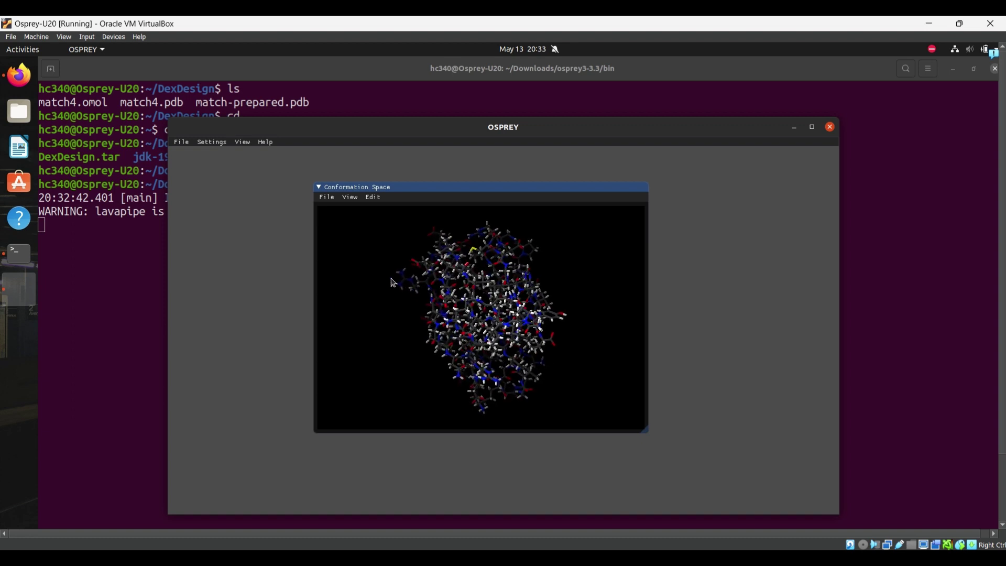
# Step: Open the conformation libraries and add "Amino Acids: The Penultimate Rotamer Library (with Hydroxyl rotamers)" to Chain y
pyautogui.click(374, 203)
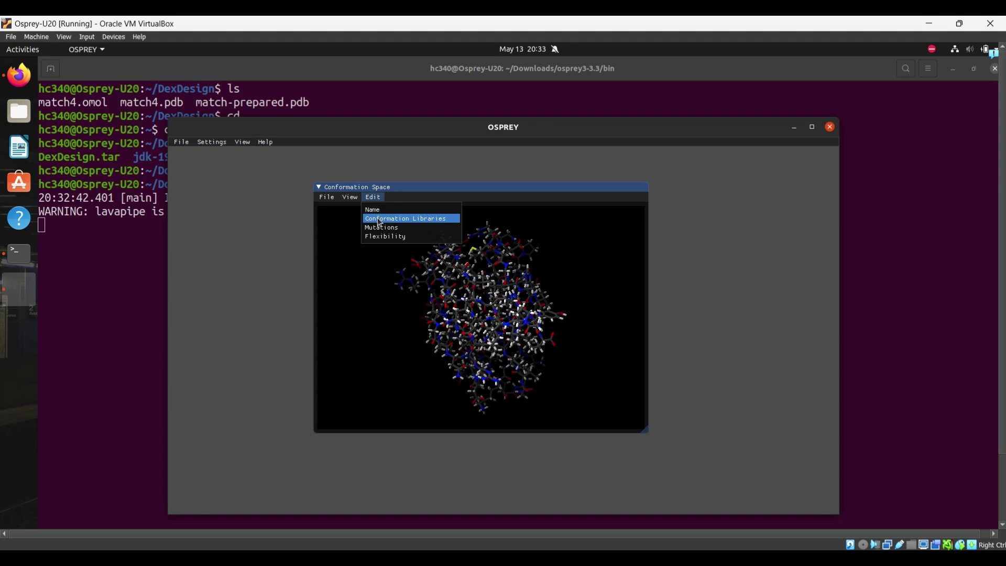
pyautogui.click(379, 219)
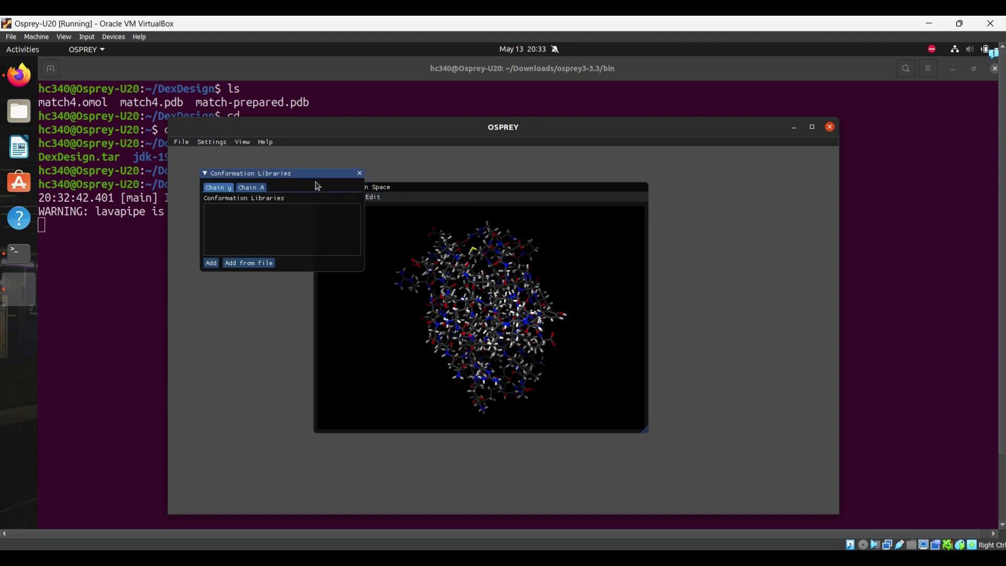
pyautogui.moveTo(310, 186); pyautogui.dragTo(324, 227)
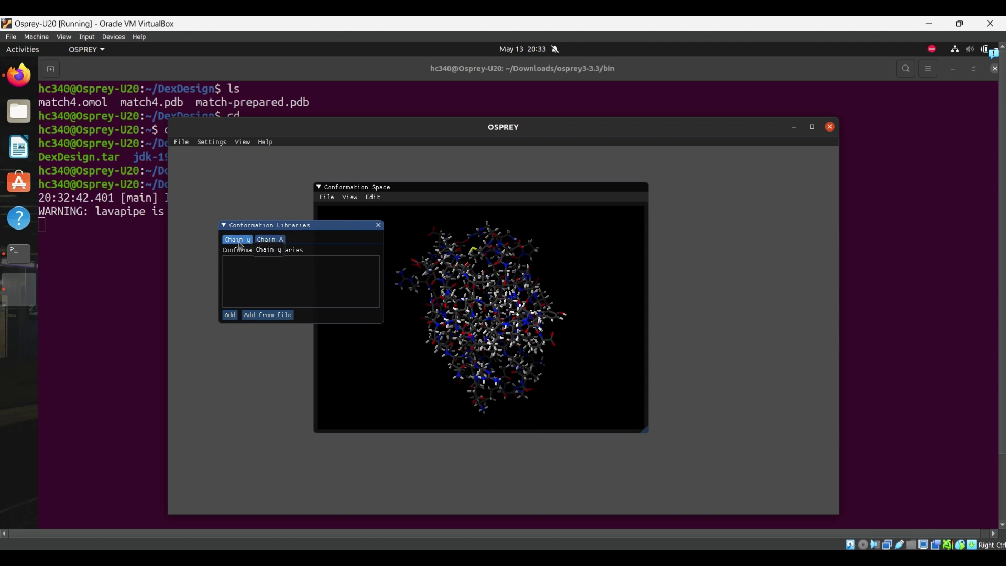
pyautogui.click(280, 241)
pyautogui.click(235, 241)
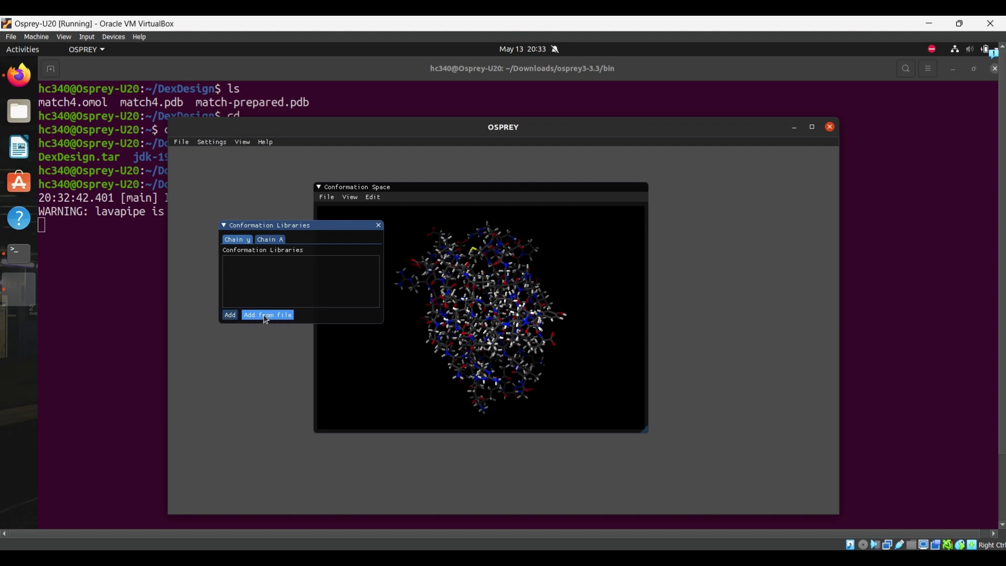
pyautogui.moveTo(280, 221); pyautogui.dragTo(285, 227)
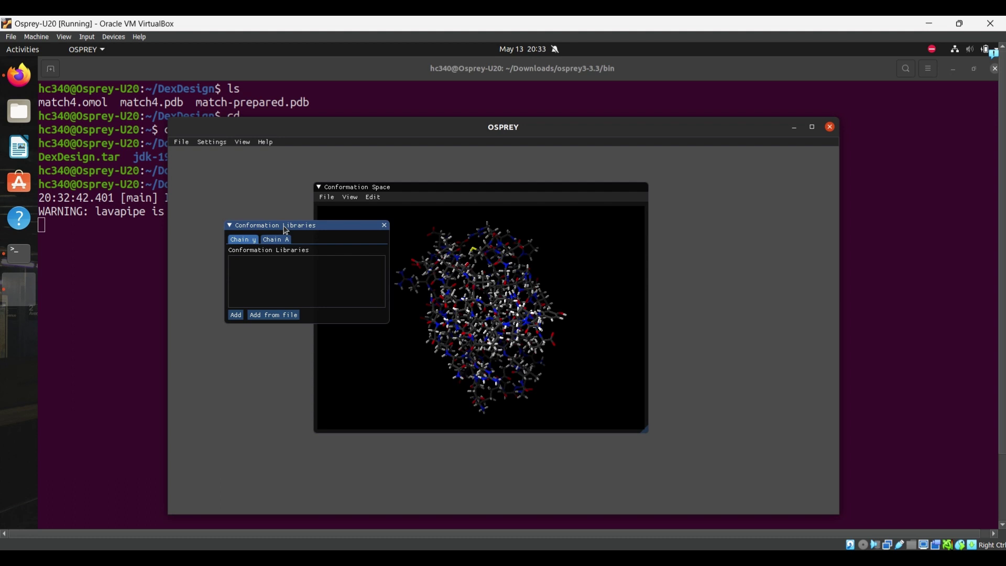
pyautogui.click(239, 317)
pyautogui.click(237, 317)
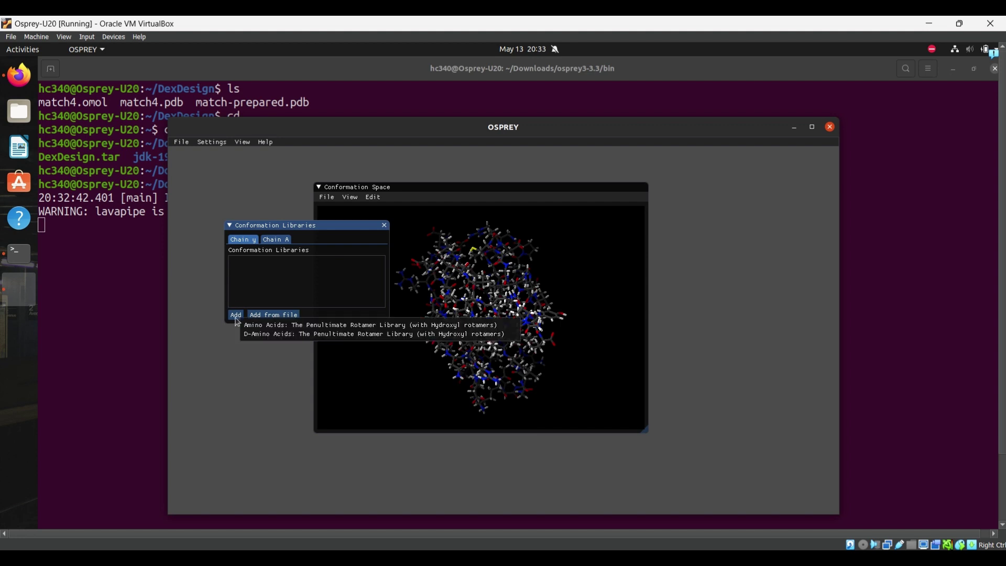
pyautogui.click(266, 326)
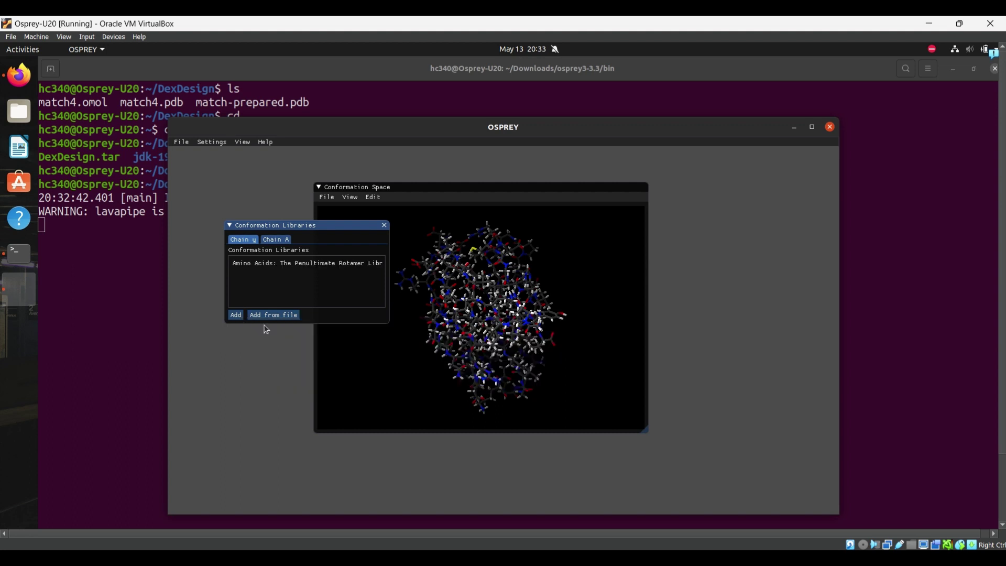
# Step: Add "D-Amino Acids: The Penultimate Rotamer Library (with Hydroxyl rotamers)" to Chain A, review both chains' libraries, and close the dialog
pyautogui.click(282, 242)
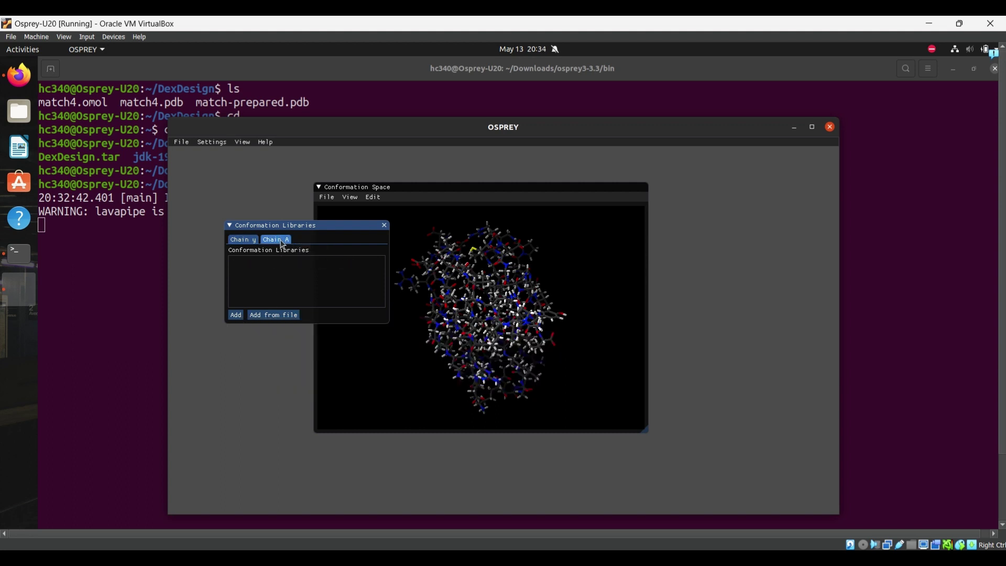
pyautogui.click(240, 315)
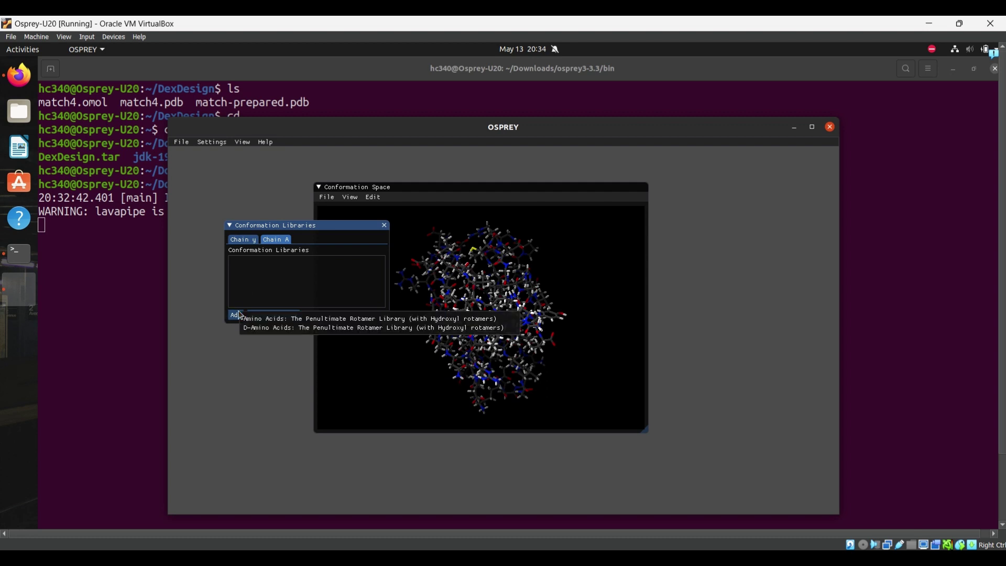
pyautogui.click(287, 329)
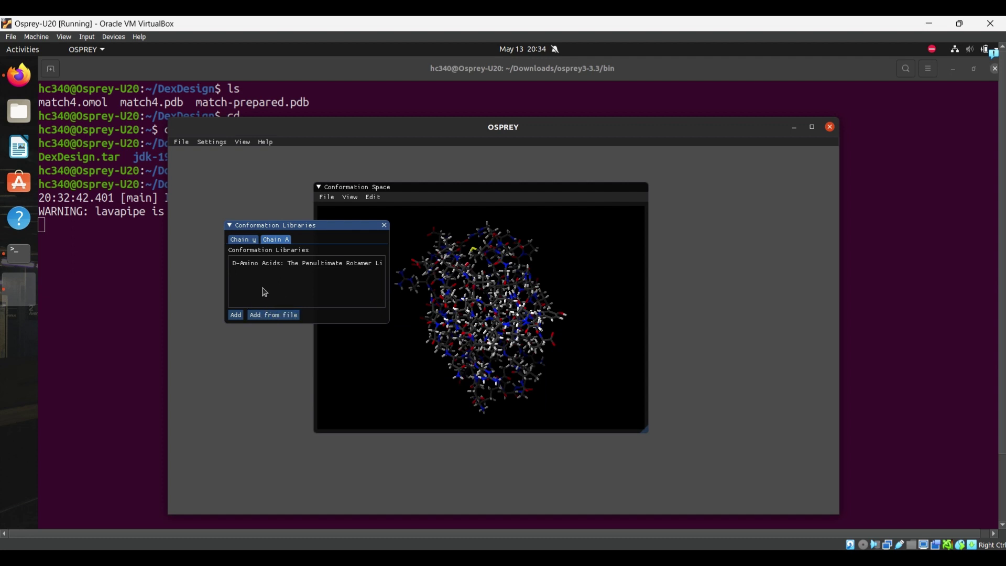
pyautogui.click(240, 240)
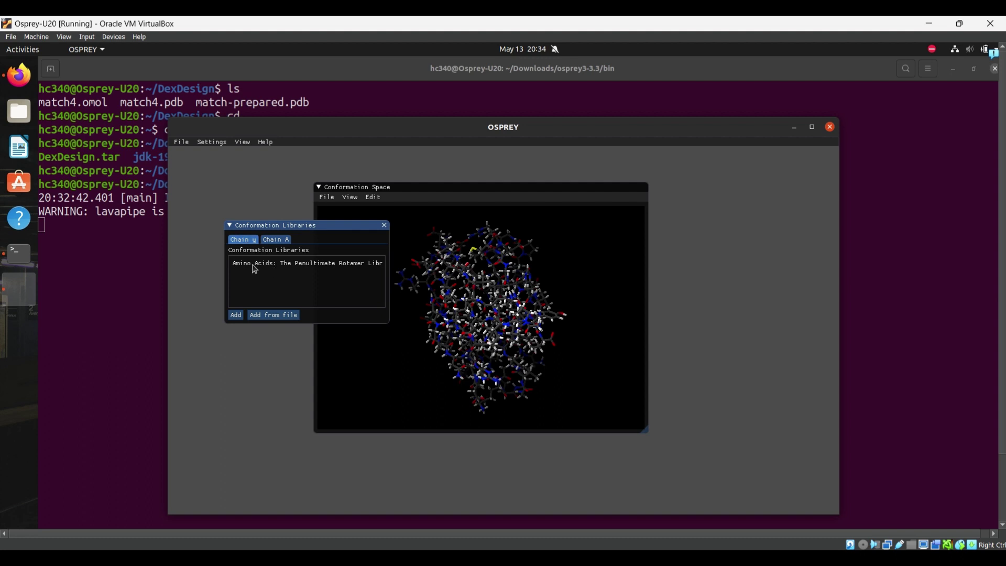
pyautogui.click(275, 239)
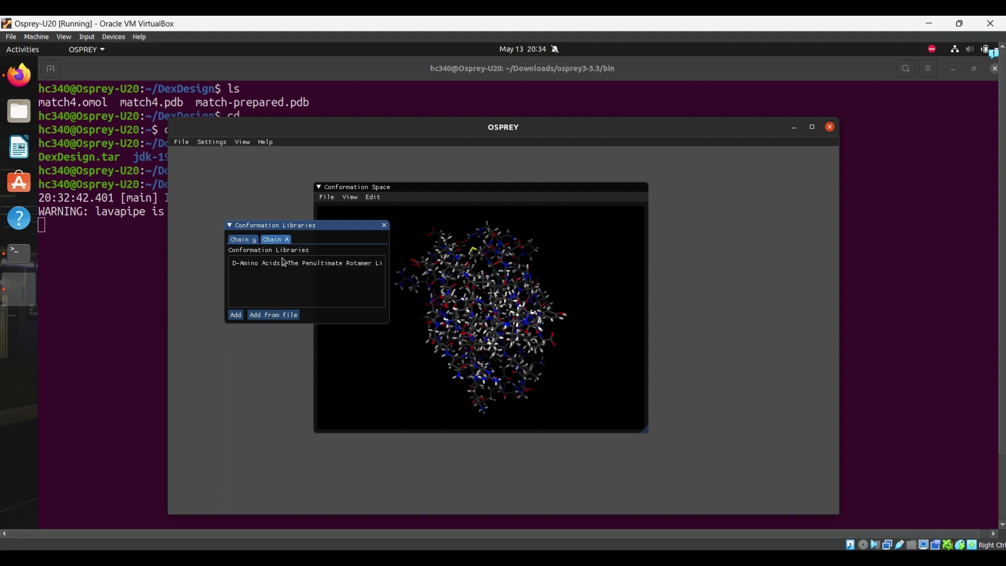
pyautogui.click(385, 226)
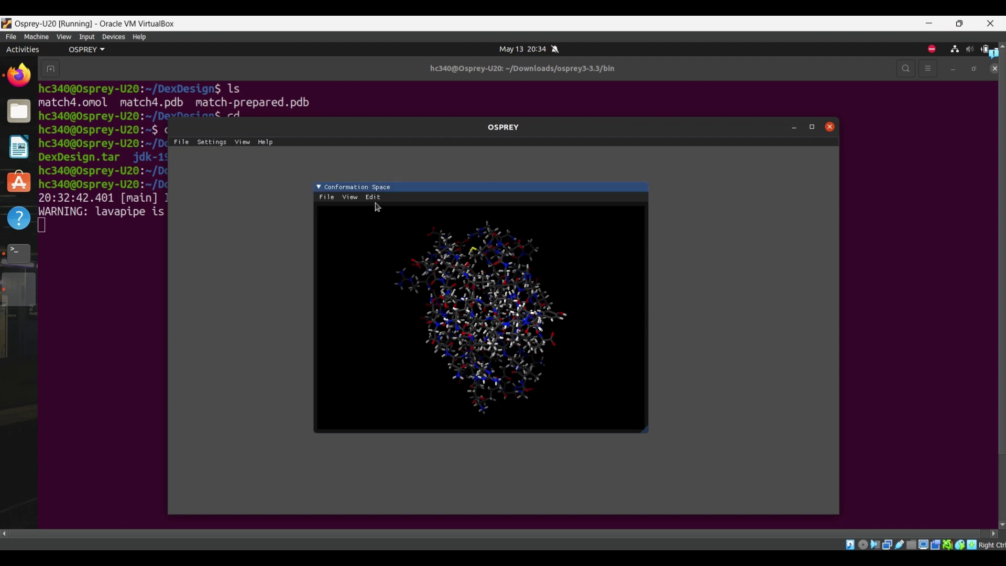
# Step: Open the Flexibility Editor and add a Translation & Rotation molecule motion to Chain A, keeping the default motion settings
pyautogui.click(376, 199)
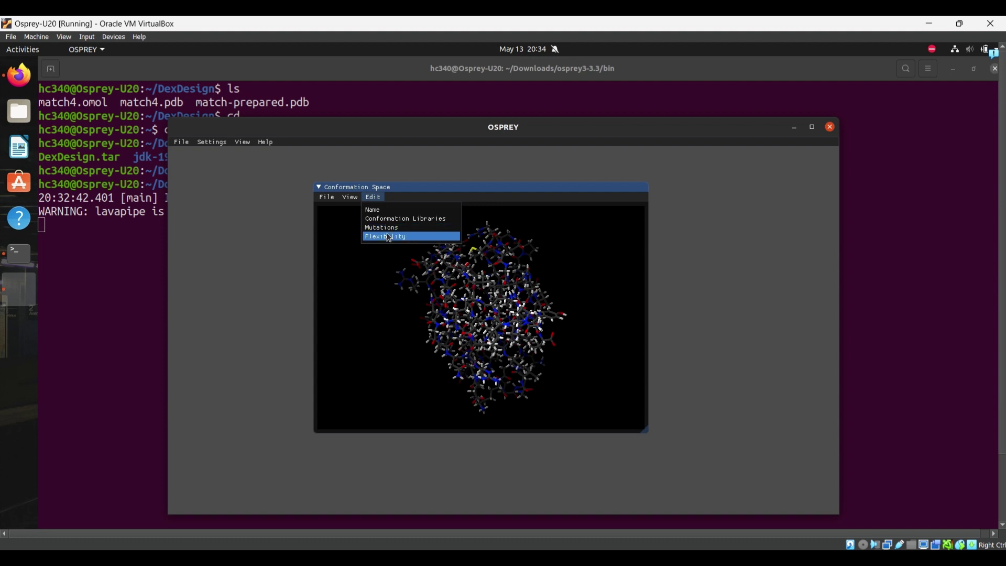
pyautogui.click(389, 236)
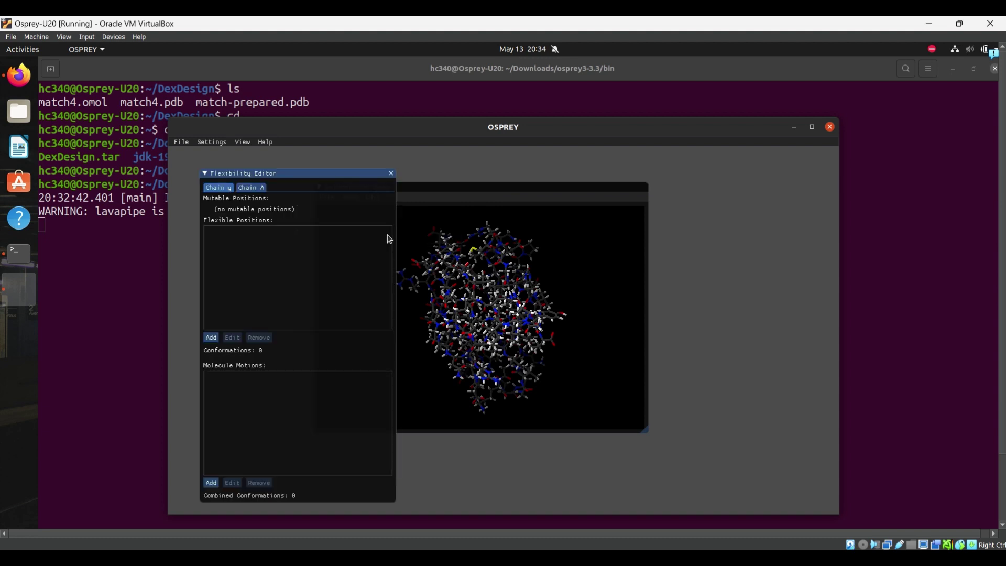
pyautogui.moveTo(307, 186); pyautogui.dragTo(324, 176)
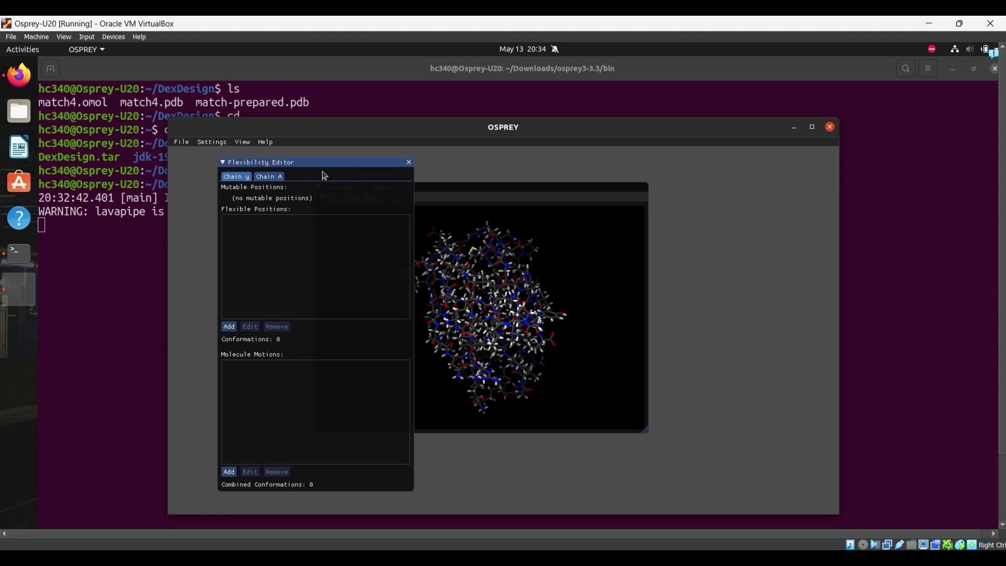
pyautogui.click(271, 181)
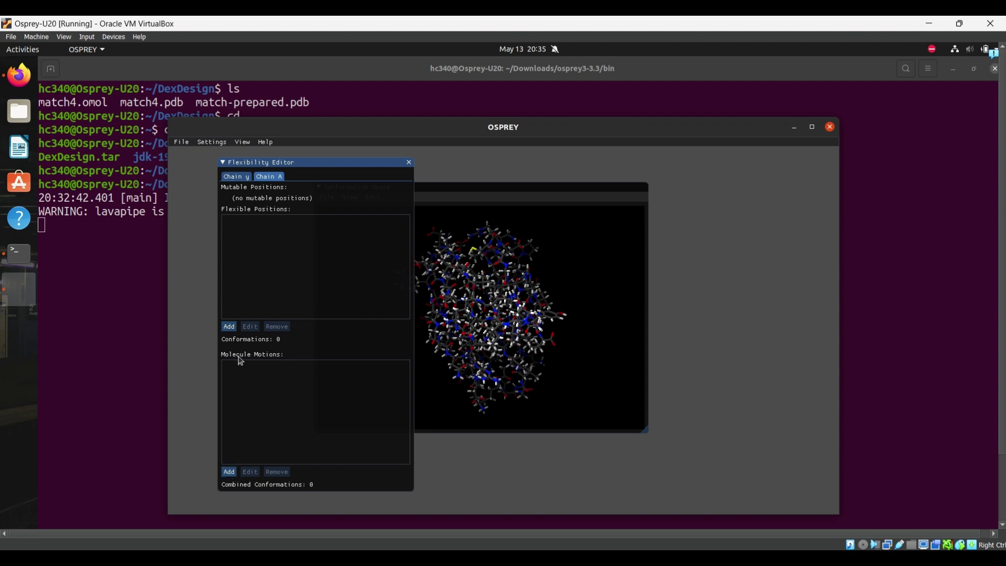
pyautogui.click(228, 471)
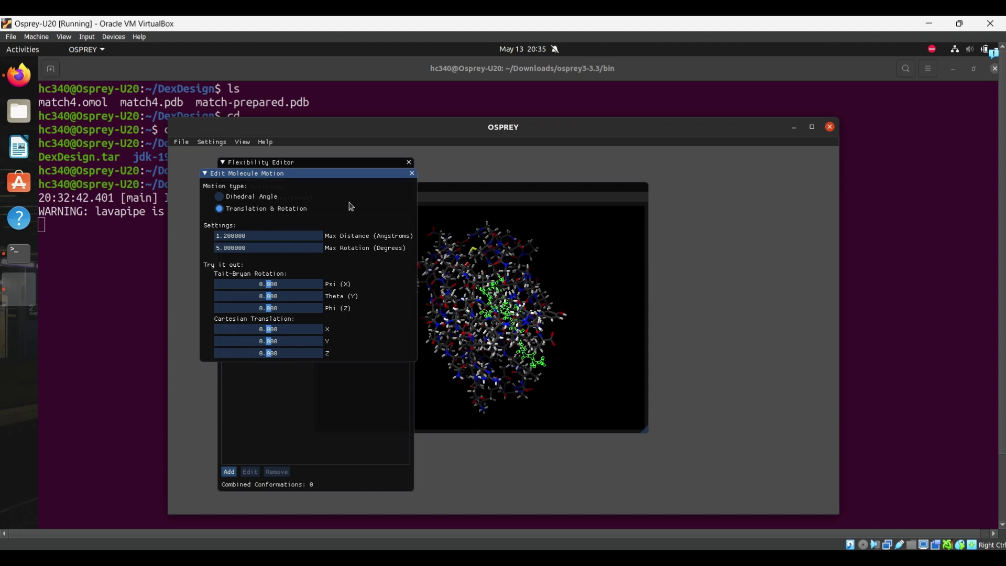
pyautogui.click(411, 173)
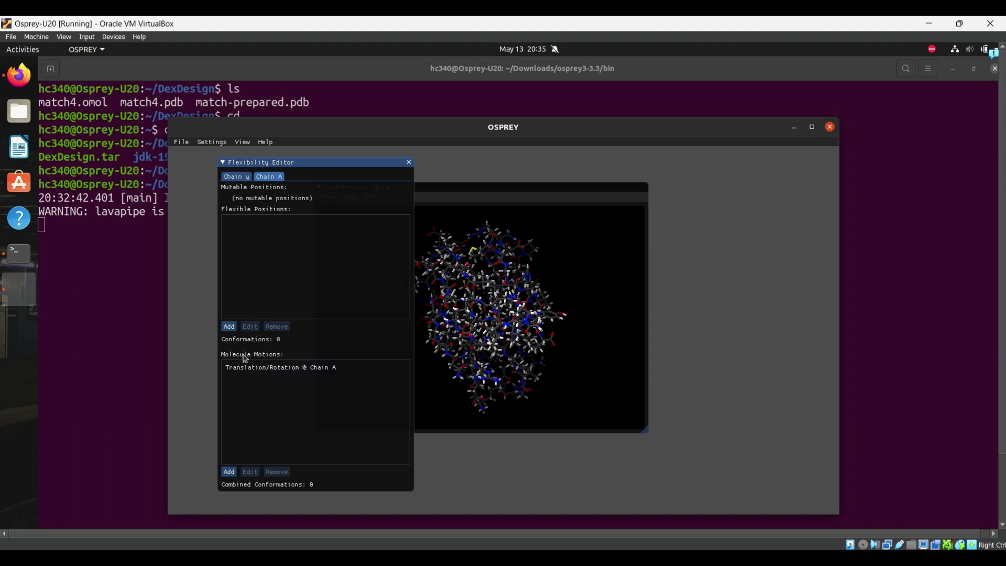
# Step: Add residue 294 SER of Chain y as a flexible position, recheck Chain A's flexibility, and close the editor
pyautogui.click(242, 178)
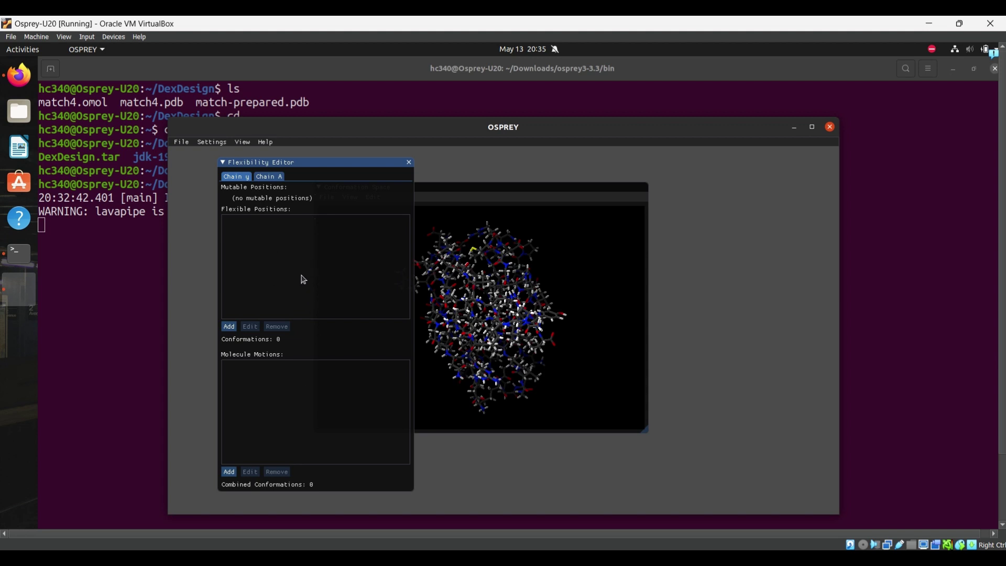
pyautogui.click(229, 326)
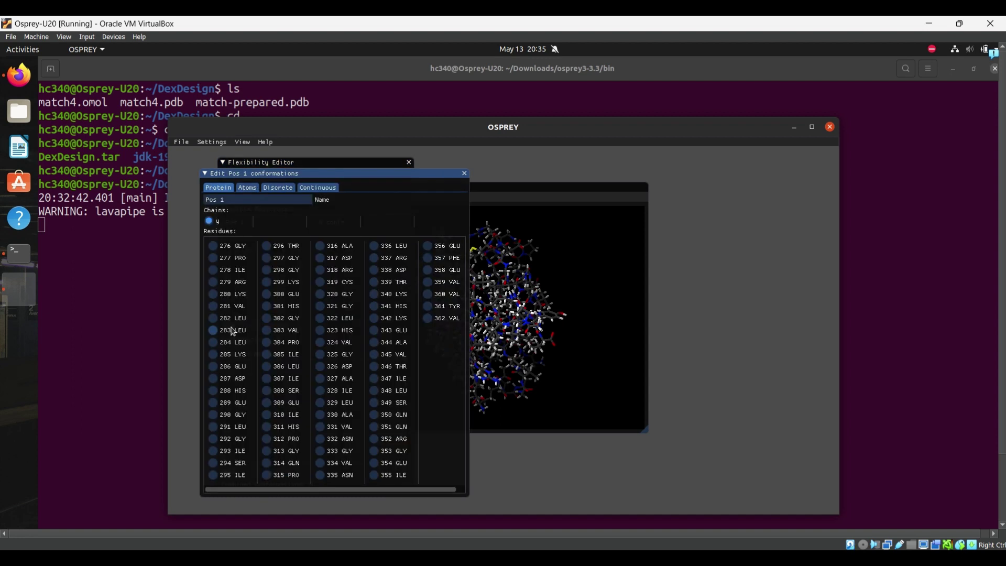
pyautogui.click(241, 466)
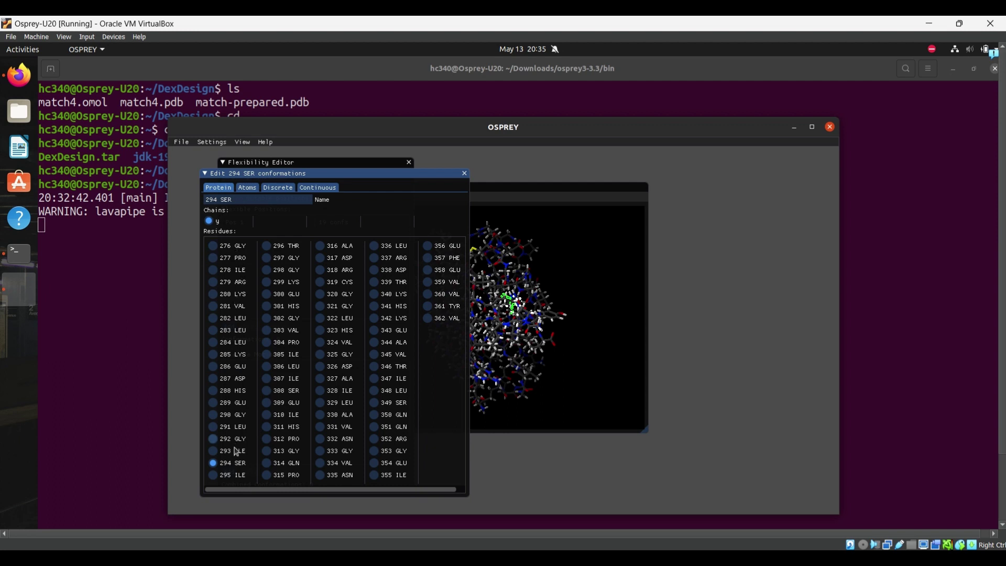
pyautogui.click(464, 173)
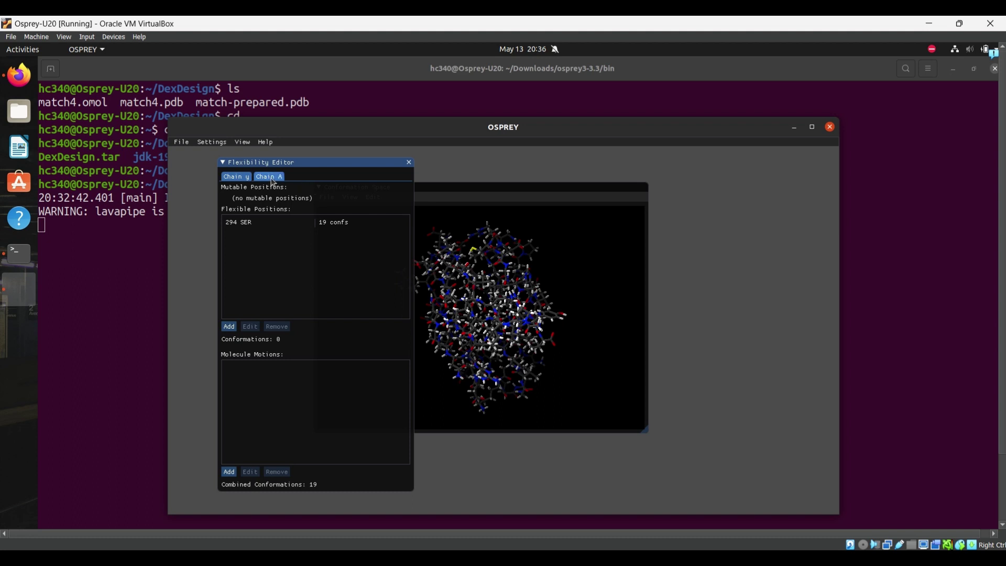
pyautogui.click(244, 224)
pyautogui.click(269, 177)
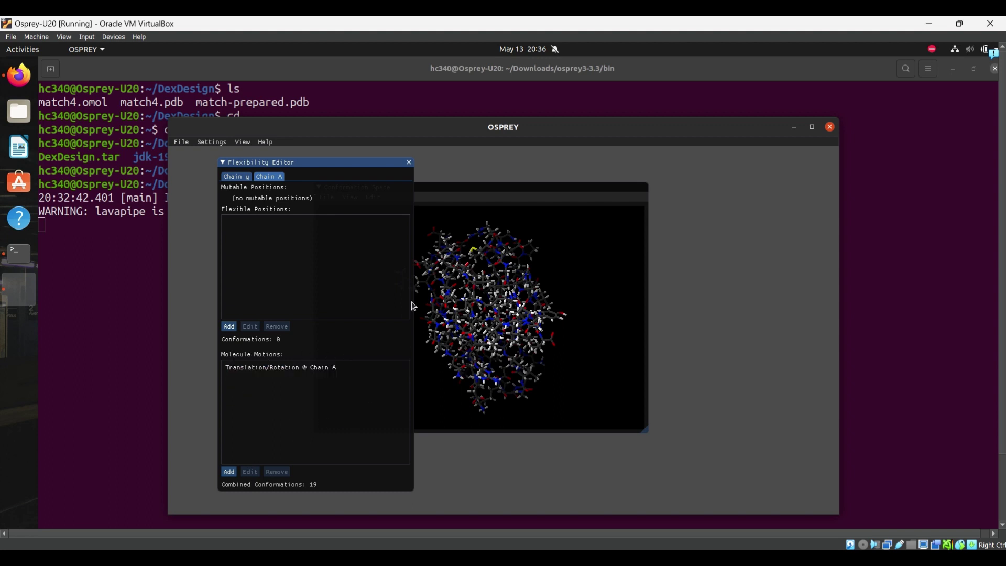
pyautogui.click(410, 163)
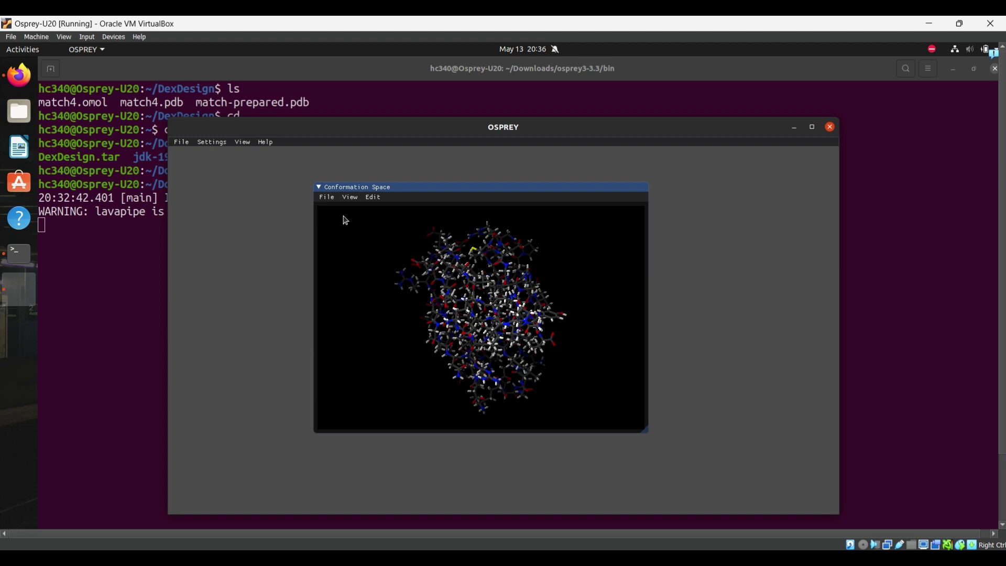
# Step: Save the full conformation space as MFS-complex in the DexDesign folder
pyautogui.click(330, 199)
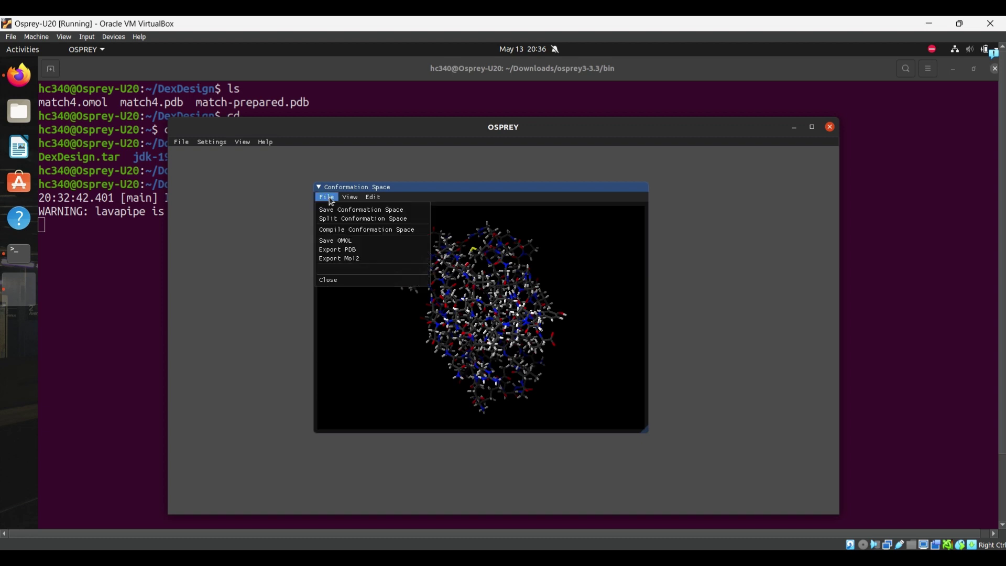
pyautogui.click(343, 210)
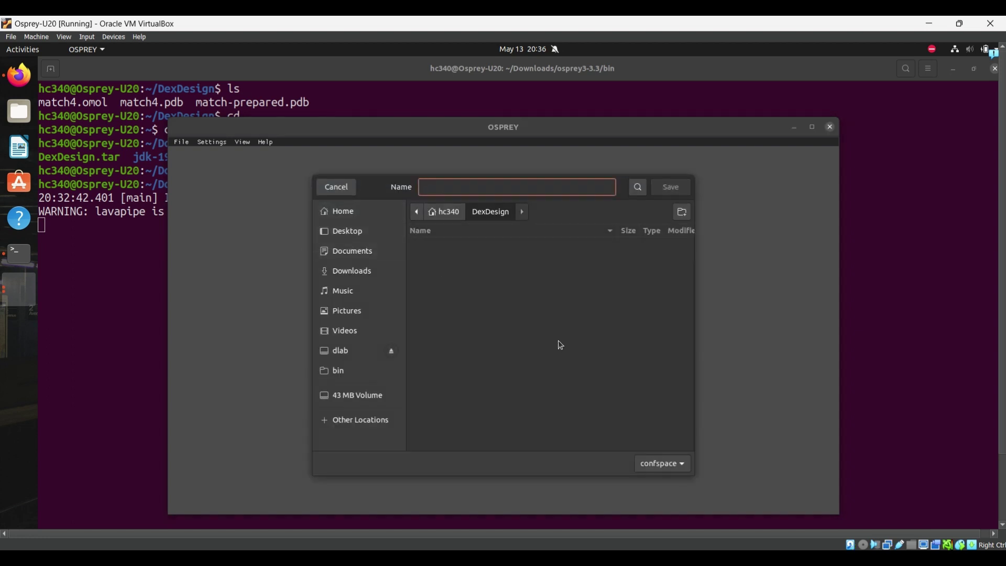
pyautogui.write('MFS')
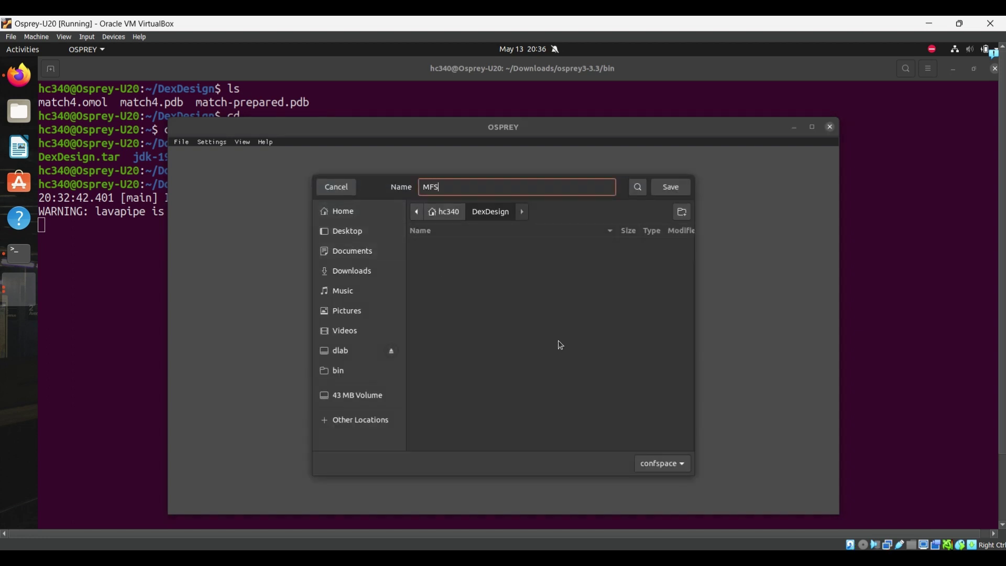
pyautogui.write('-complex')
pyautogui.press('Return')
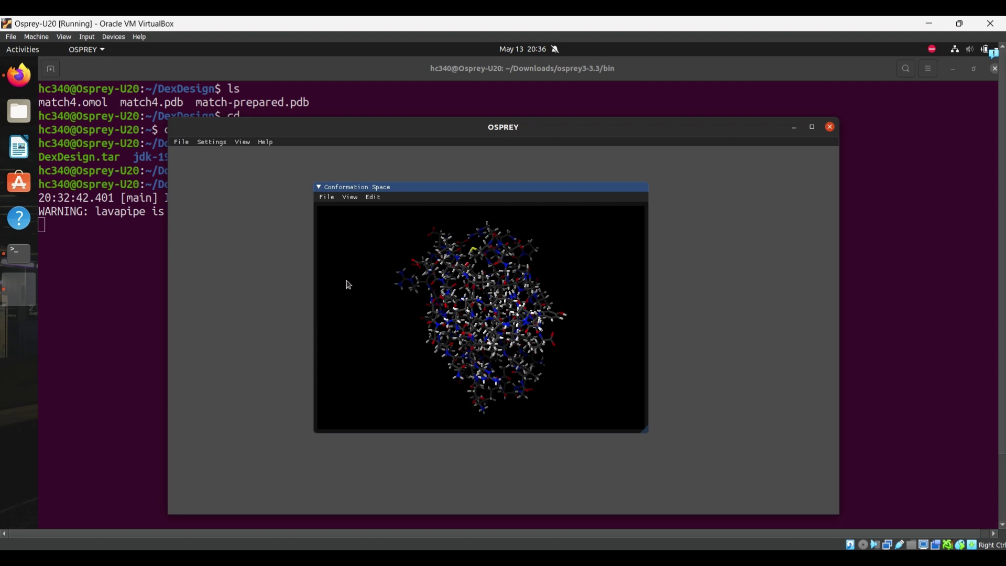
# Step: Split the conformation space to include only Protein: Chain y and save it as MFS-protein in the DexDesign folder
pyautogui.click(327, 198)
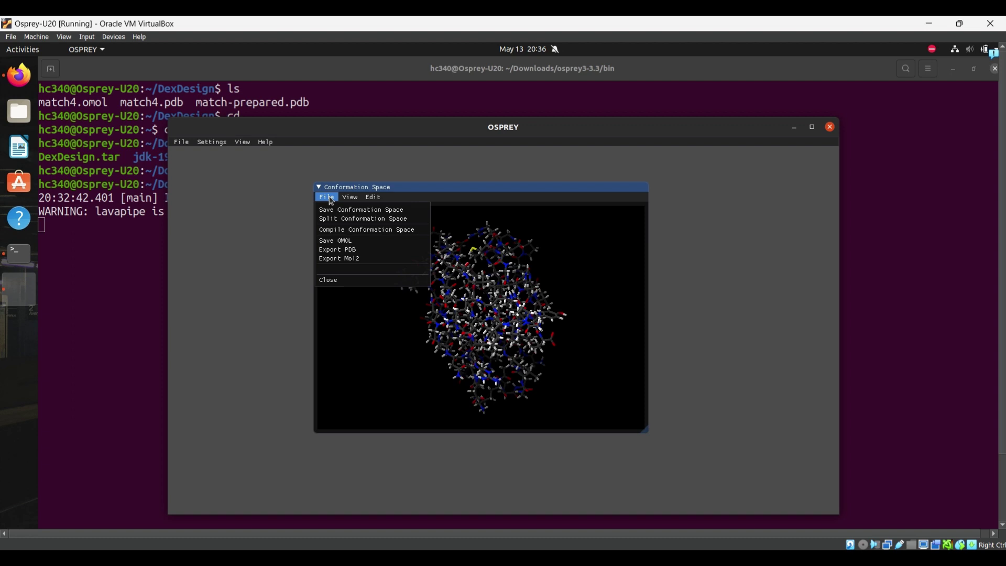
pyautogui.click(338, 225)
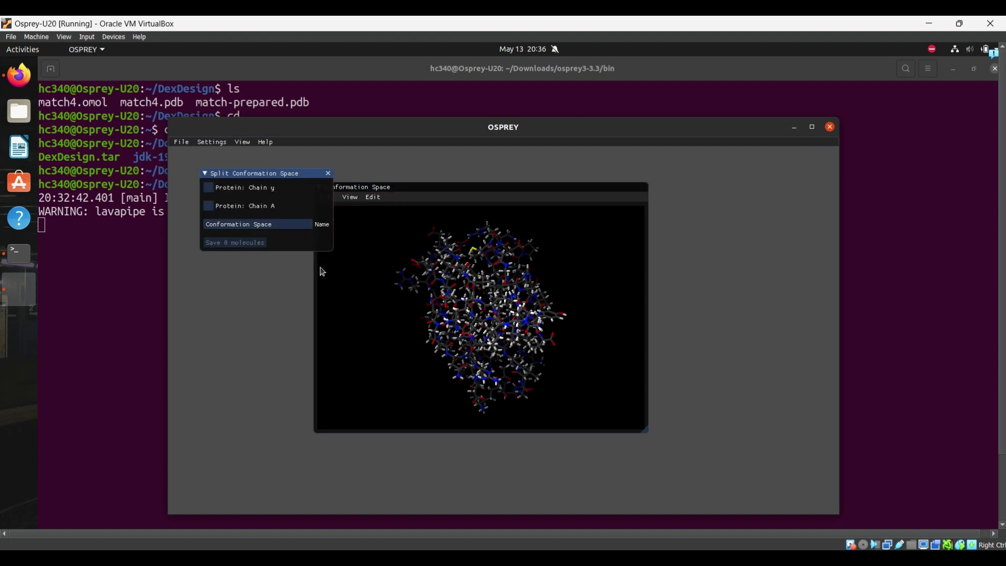
pyautogui.moveTo(286, 180); pyautogui.dragTo(342, 240)
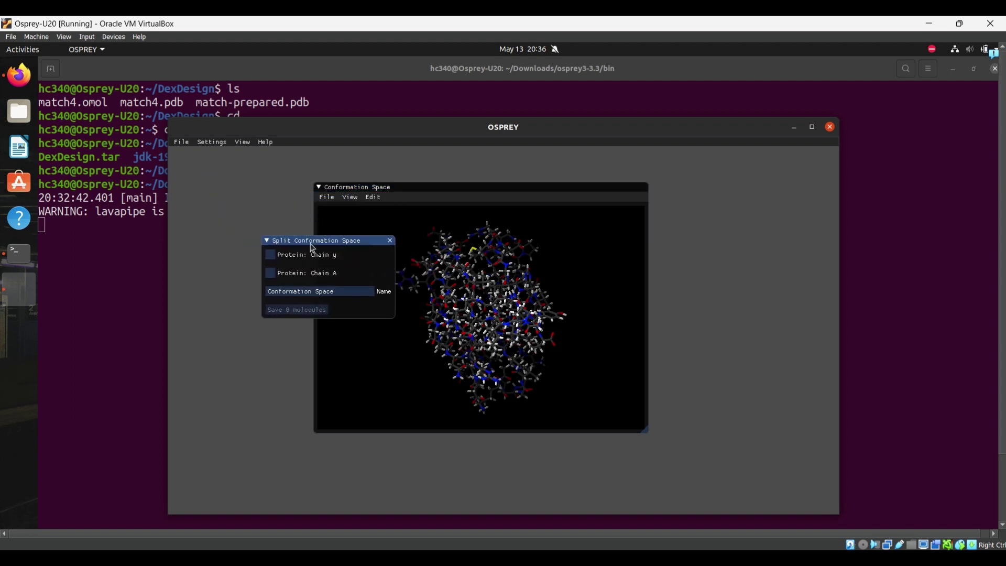
pyautogui.click(317, 258)
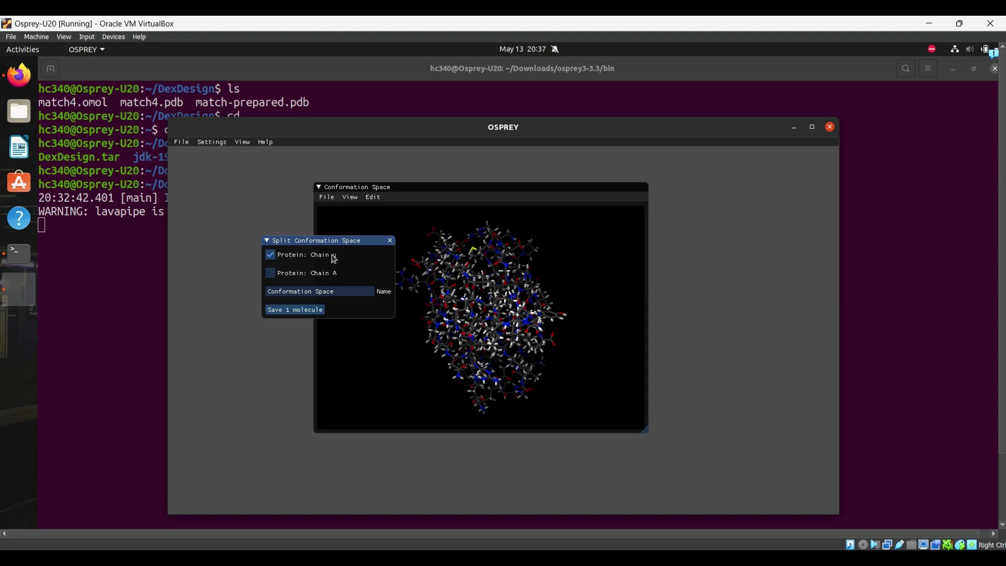
pyautogui.click(291, 313)
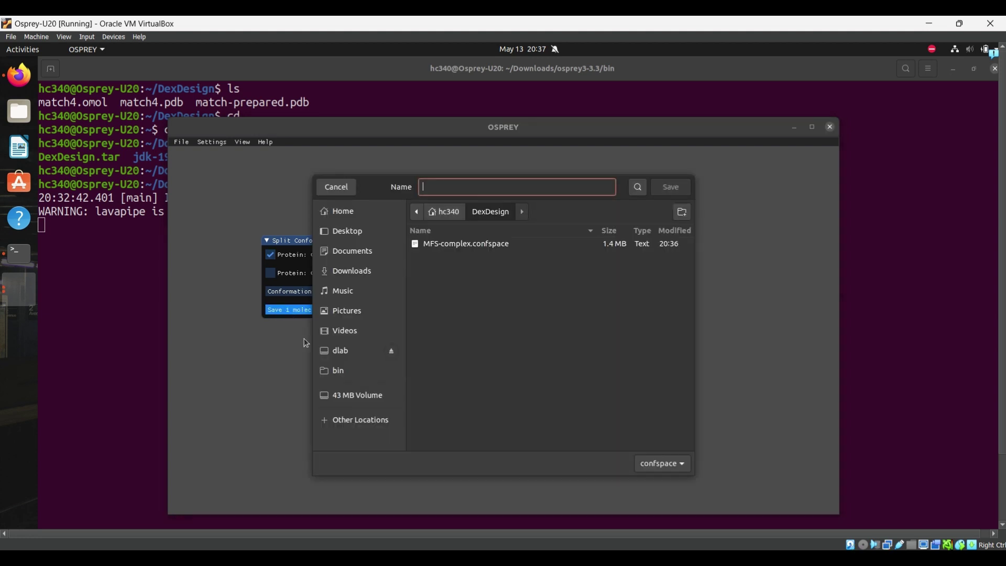
pyautogui.write('MFS-protein')
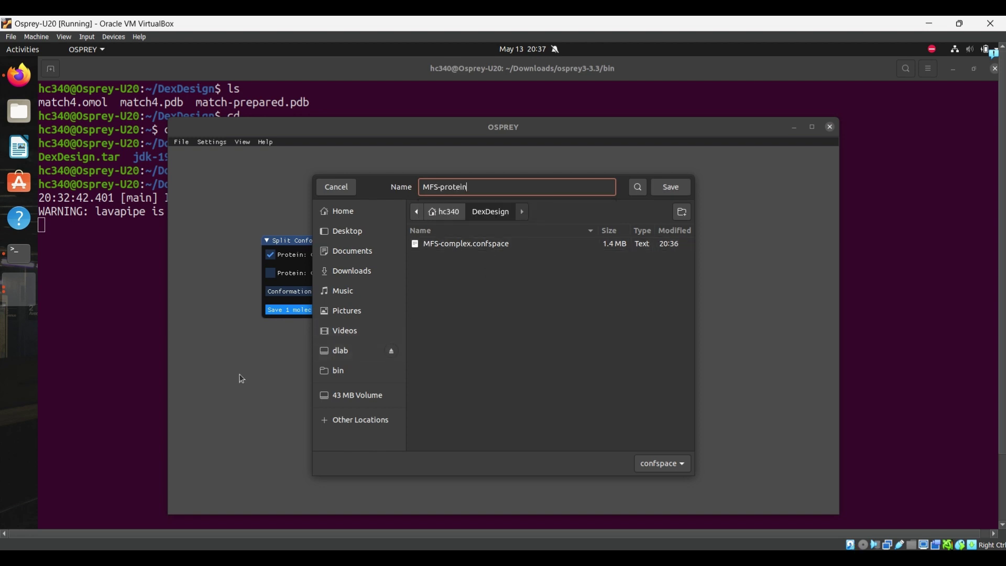
pyautogui.press('Return')
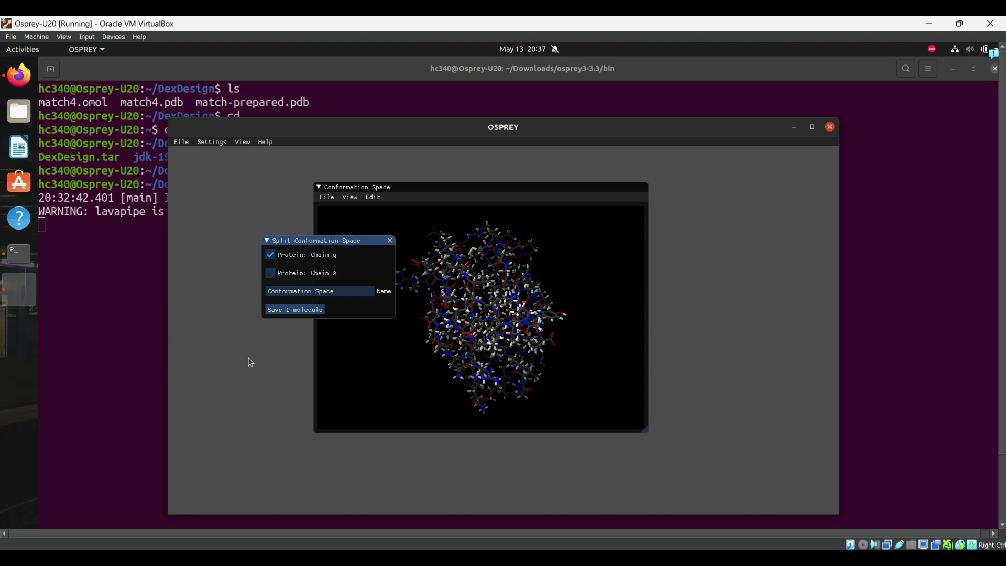
# Step: Switch the split selection to only Protein: Chain A, save it as MFS-ligand, and close the split dialog
pyautogui.click(271, 255)
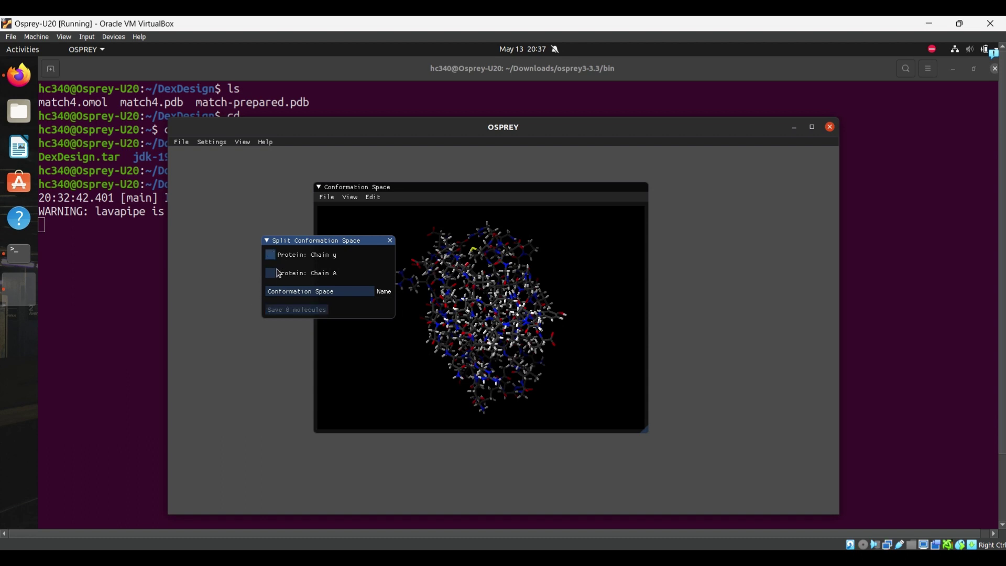
pyautogui.click(270, 273)
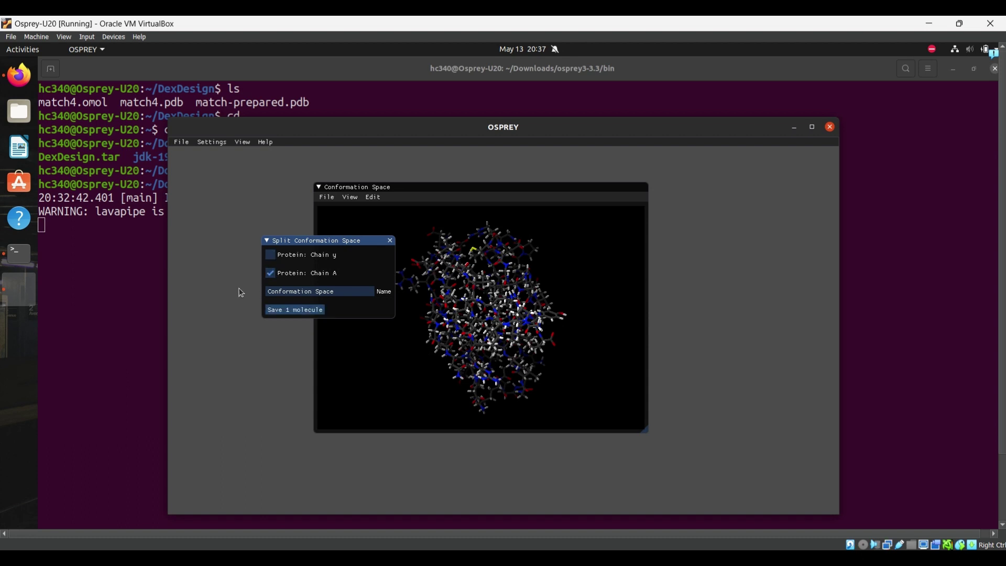
pyautogui.click(290, 310)
pyautogui.write('MFS')
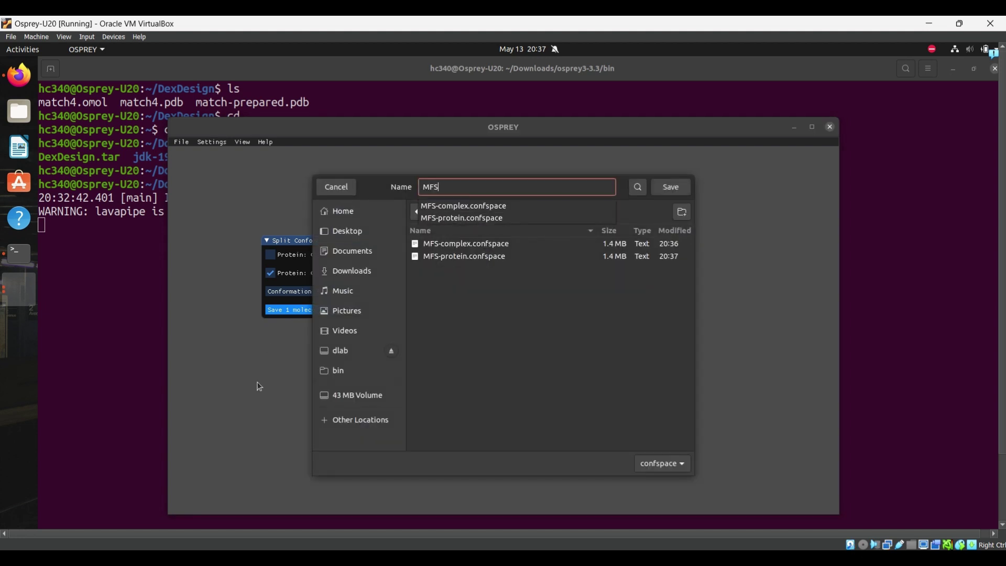
pyautogui.write('-ligand')
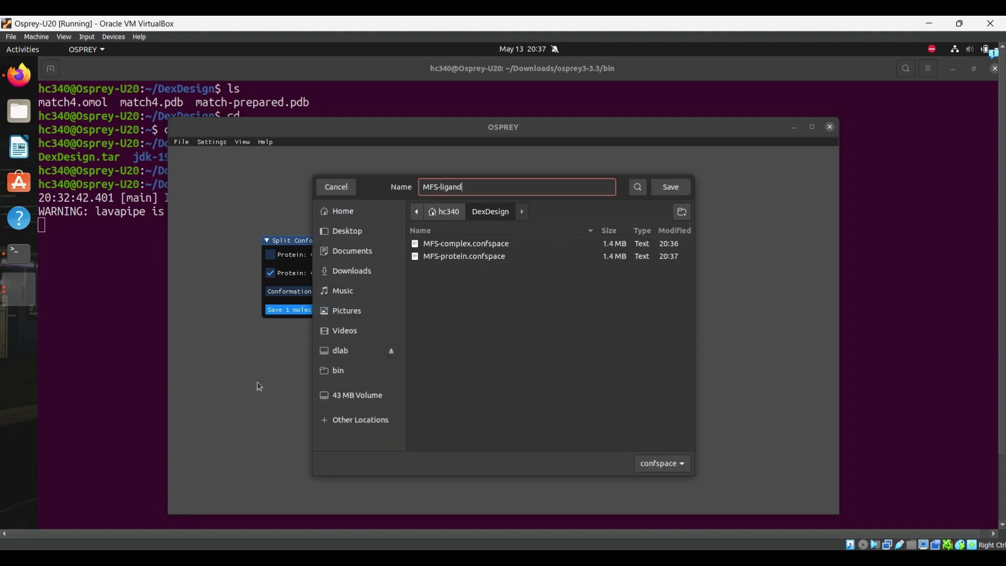
pyautogui.press('Return')
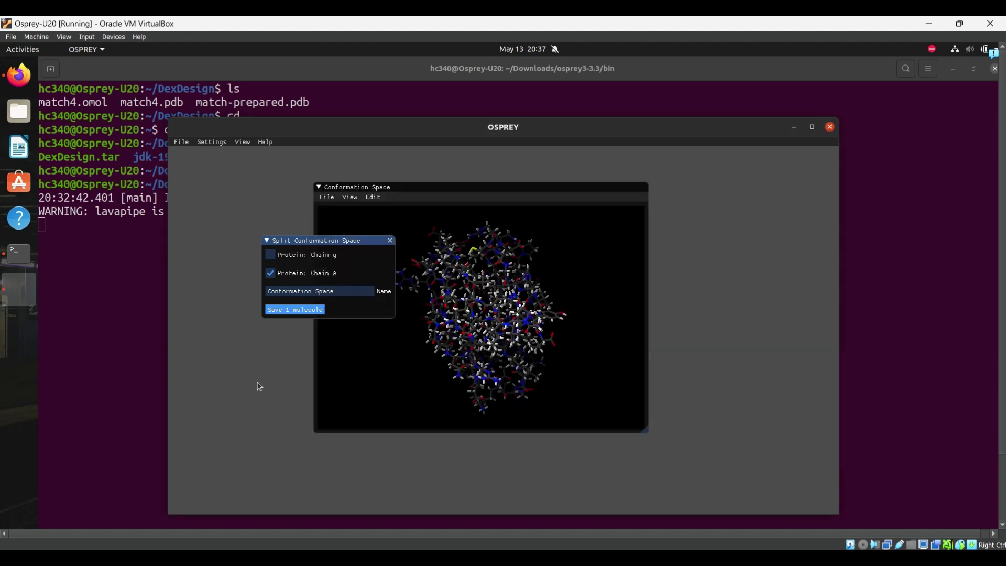
pyautogui.click(392, 242)
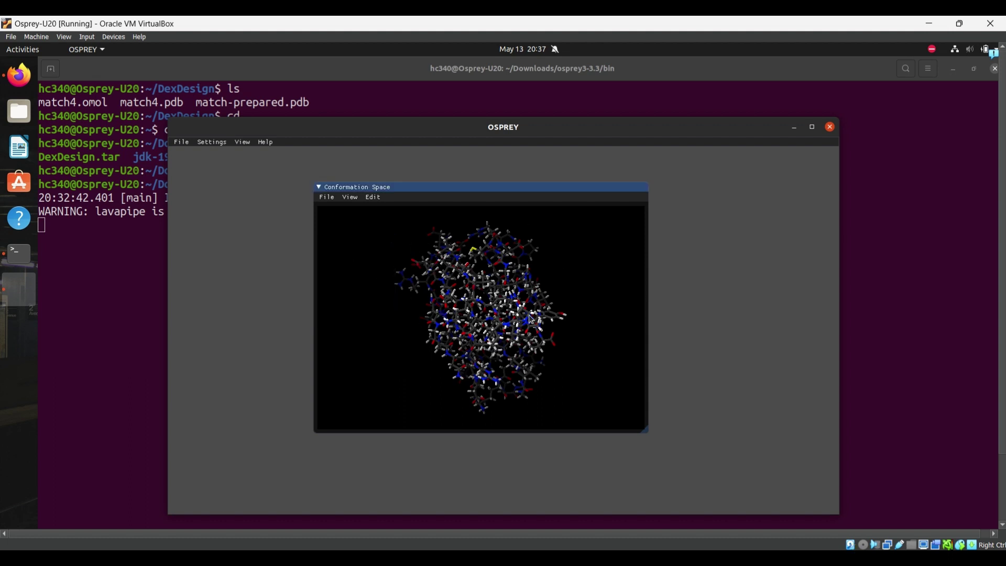
# Step: Compile the complex's conformation space with the default compiler settings
pyautogui.moveTo(560, 344); pyautogui.dragTo(364, 258)
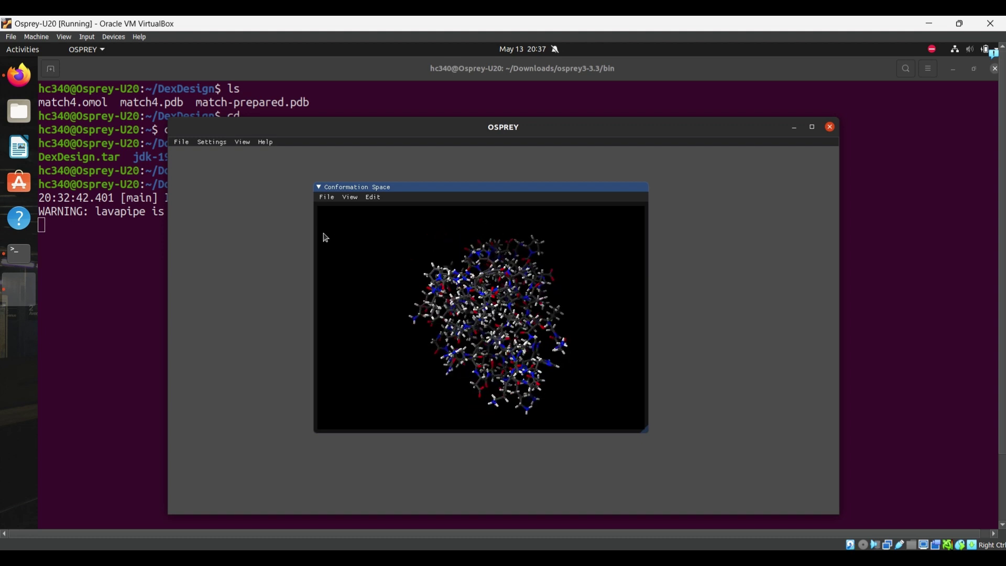
pyautogui.click(330, 202)
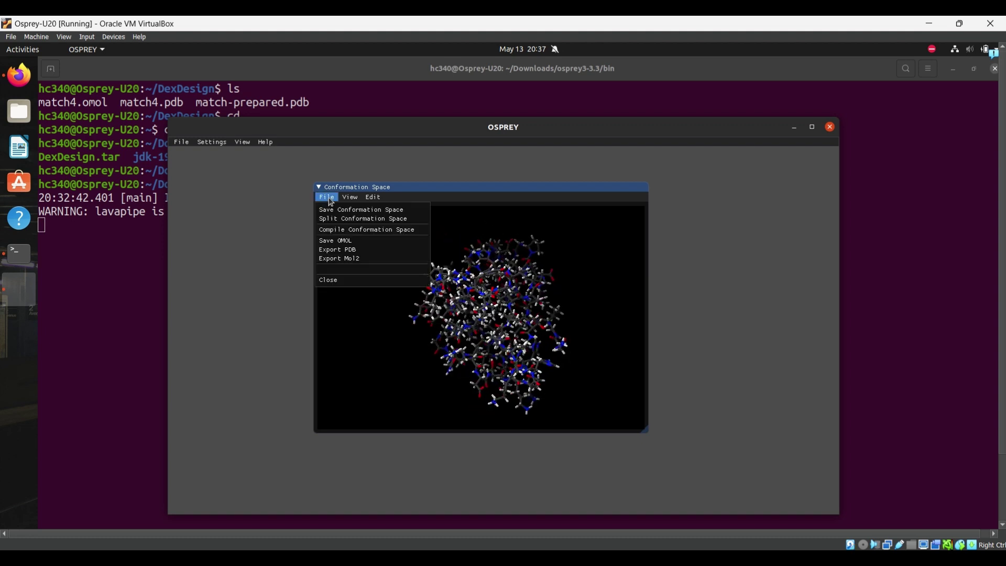
pyautogui.click(353, 230)
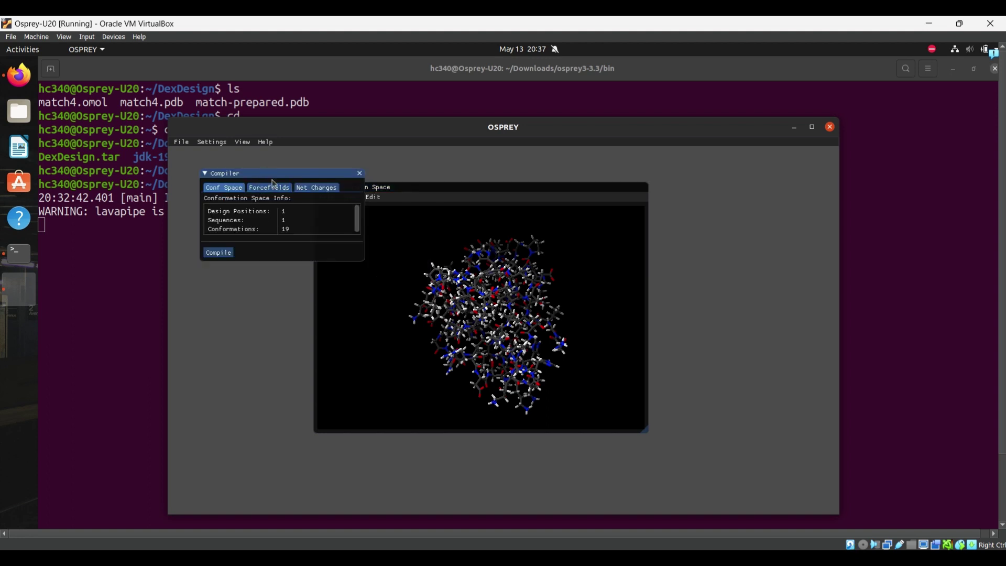
pyautogui.moveTo(274, 184); pyautogui.dragTo(323, 230)
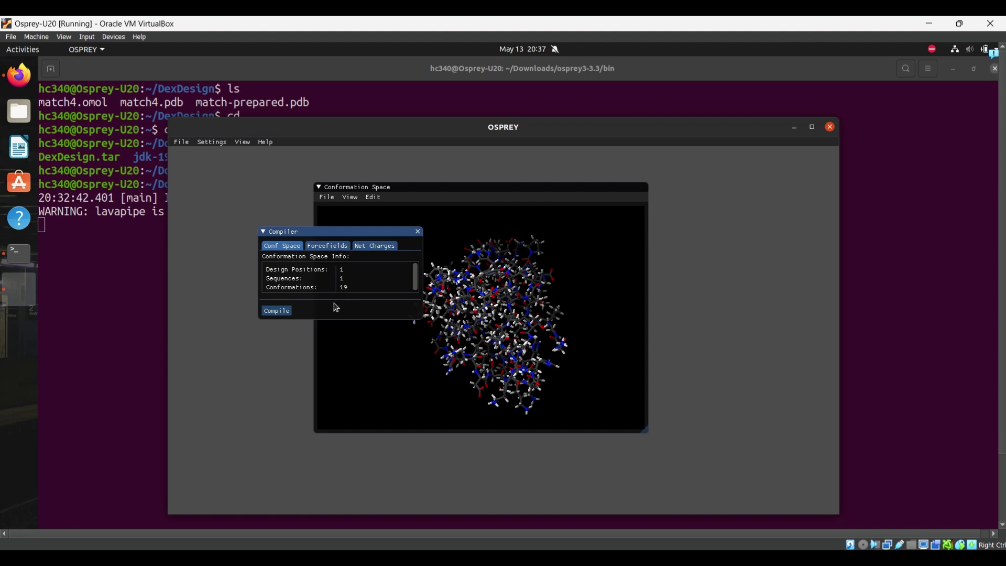
pyautogui.click(283, 314)
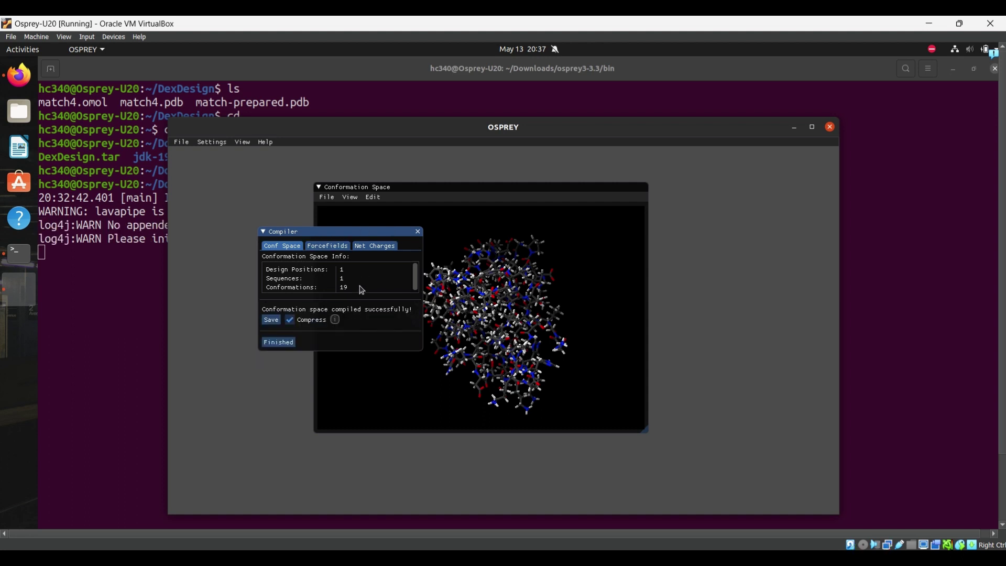
# Step: Save the compressed compiled conformation space as MFS-complex in the DexDesign folder and close the compiler
pyautogui.click(271, 320)
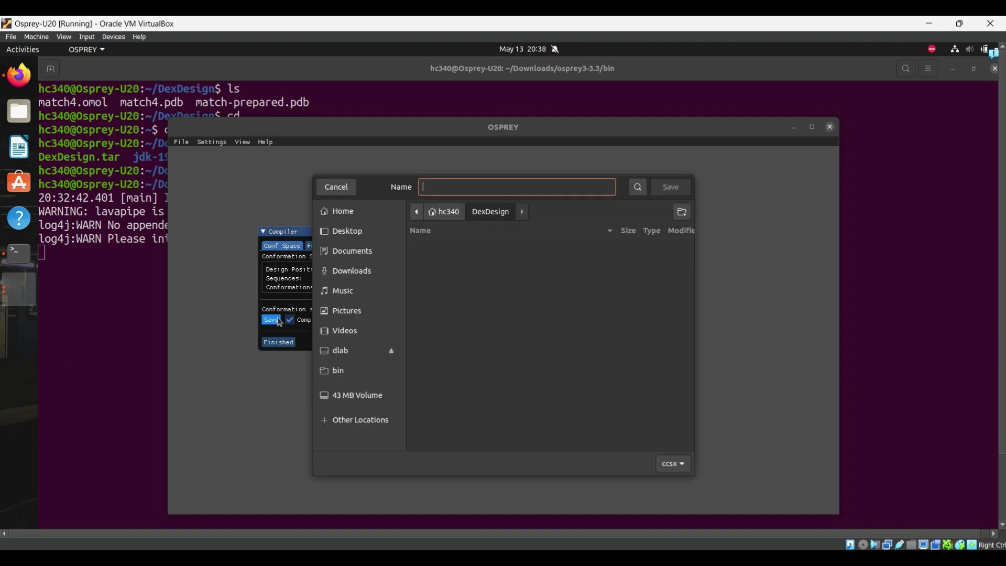
pyautogui.write('MFS')
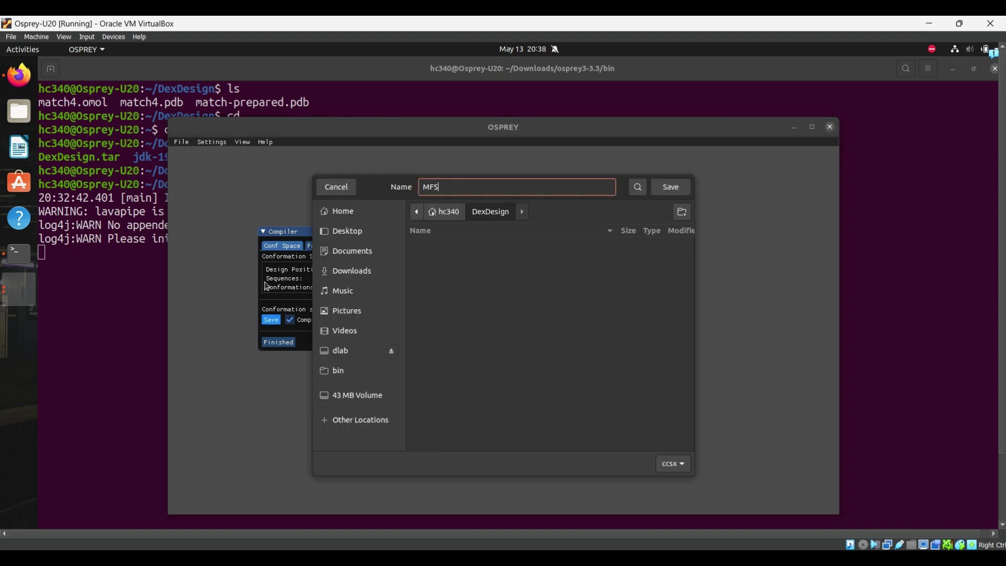
pyautogui.write('-complex')
pyautogui.press('Return')
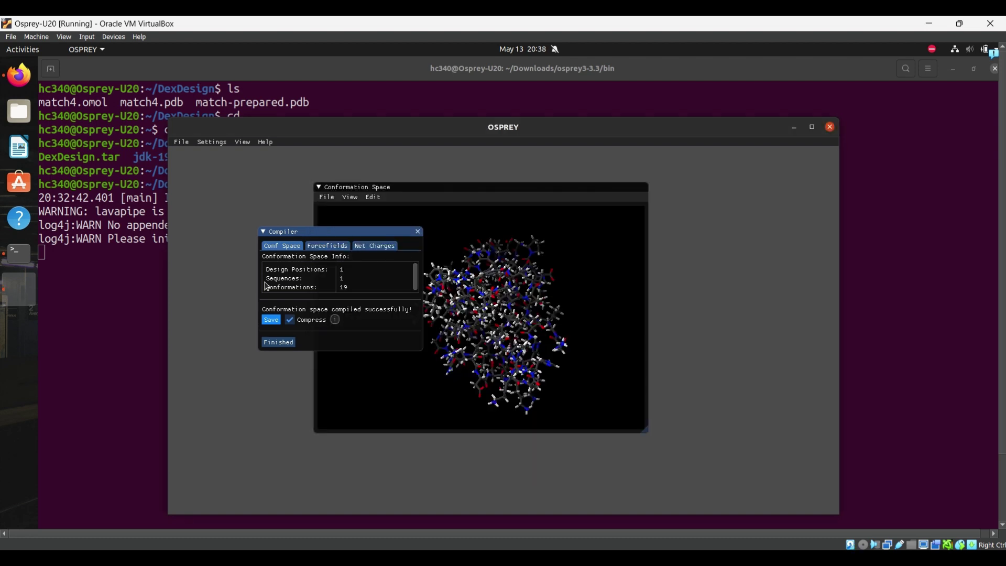
pyautogui.click(418, 232)
# Step: Close the complex's conformation space and open MFS-ligand.confspace from the DexDesign folder
pyautogui.click(332, 199)
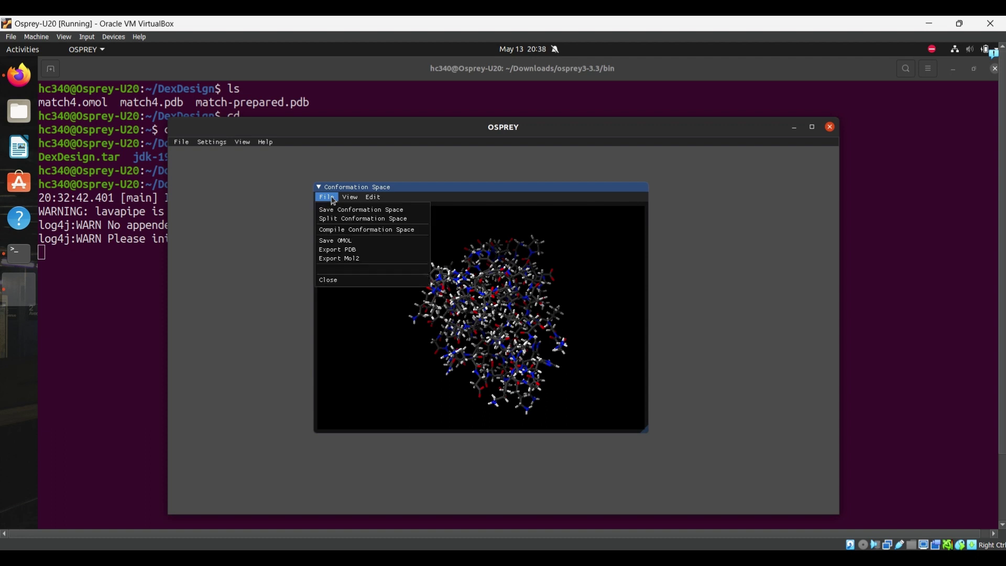
pyautogui.click(353, 282)
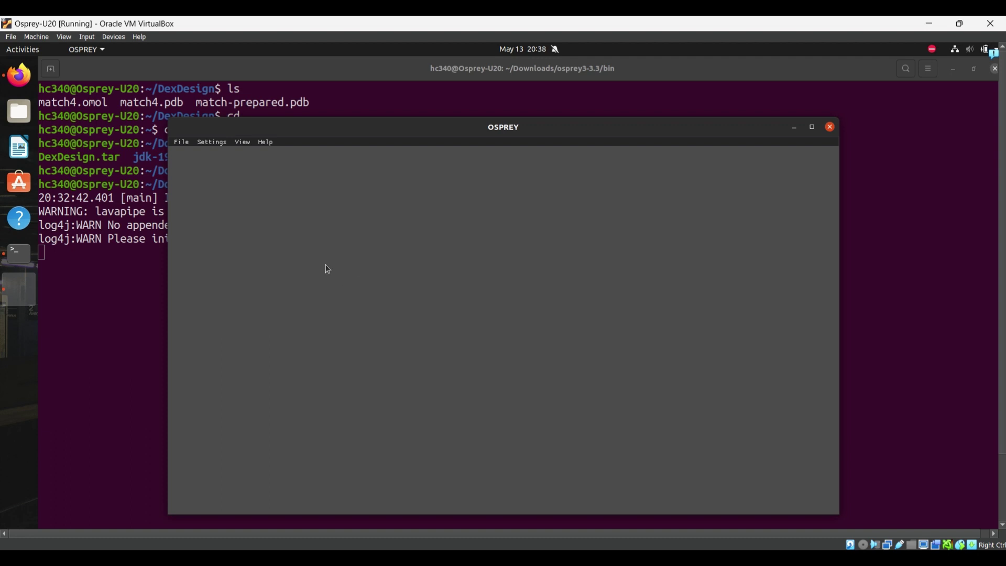
pyautogui.click(182, 143)
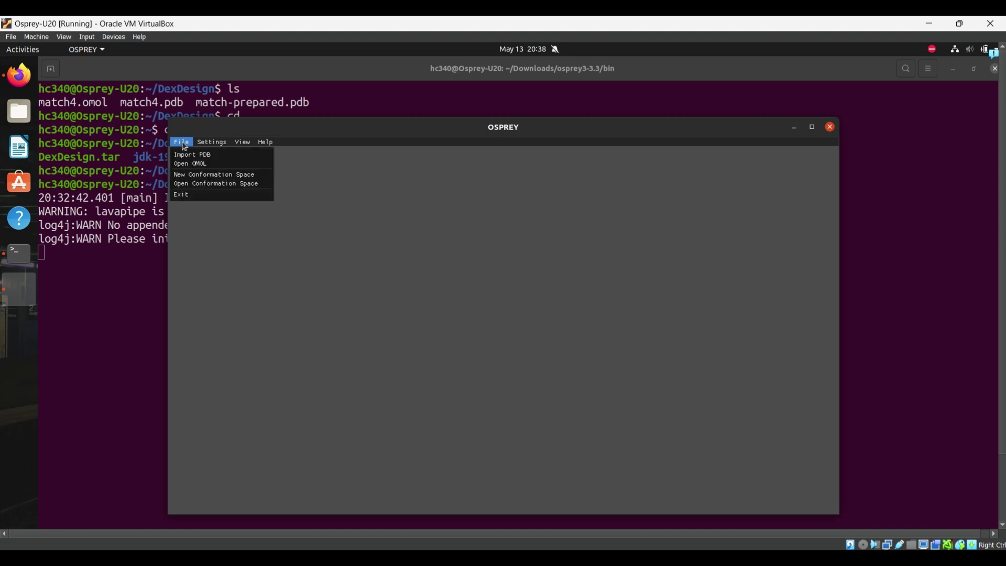
pyautogui.click(209, 185)
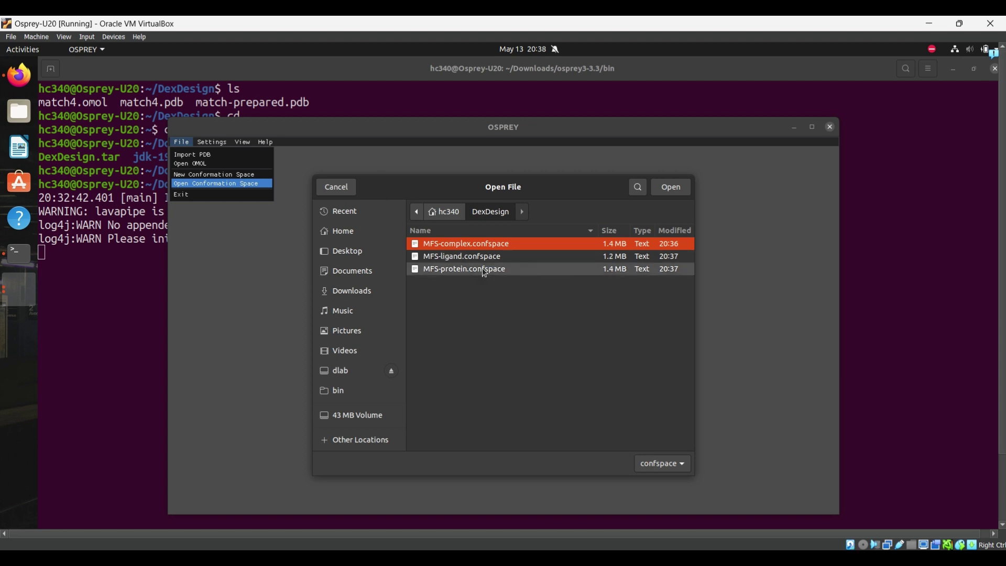
pyautogui.click(472, 257)
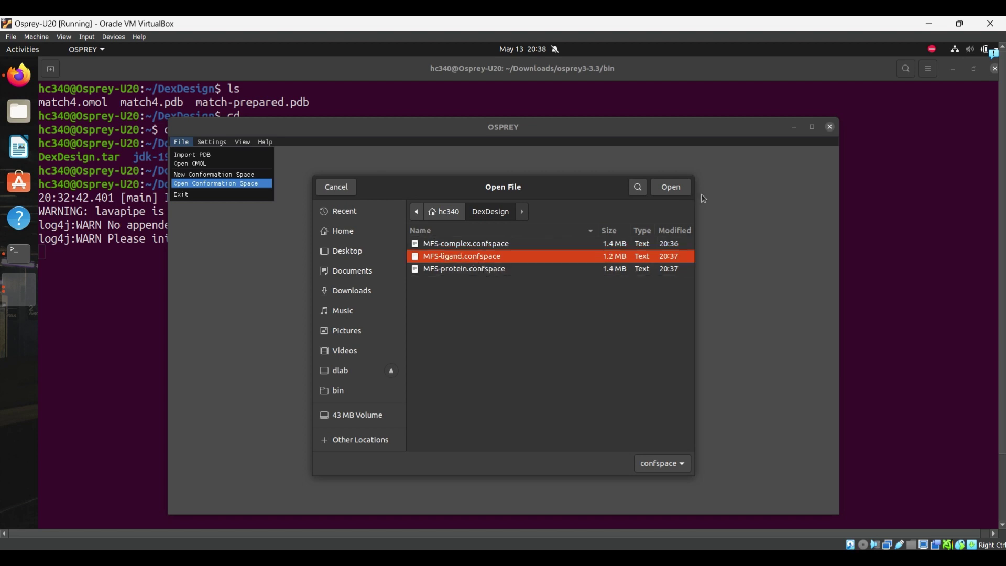
pyautogui.click(671, 187)
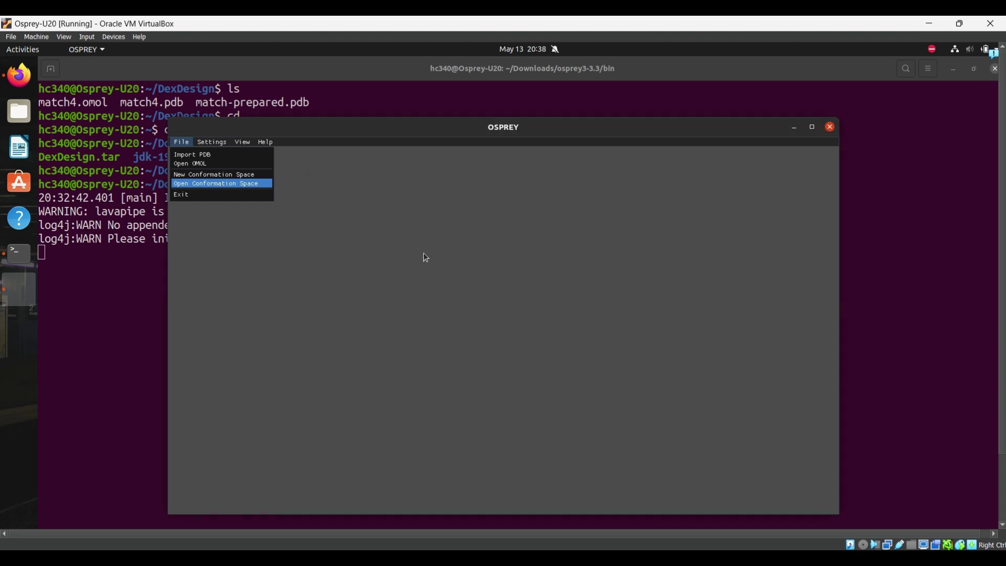
pyautogui.moveTo(371, 186); pyautogui.dragTo(447, 189)
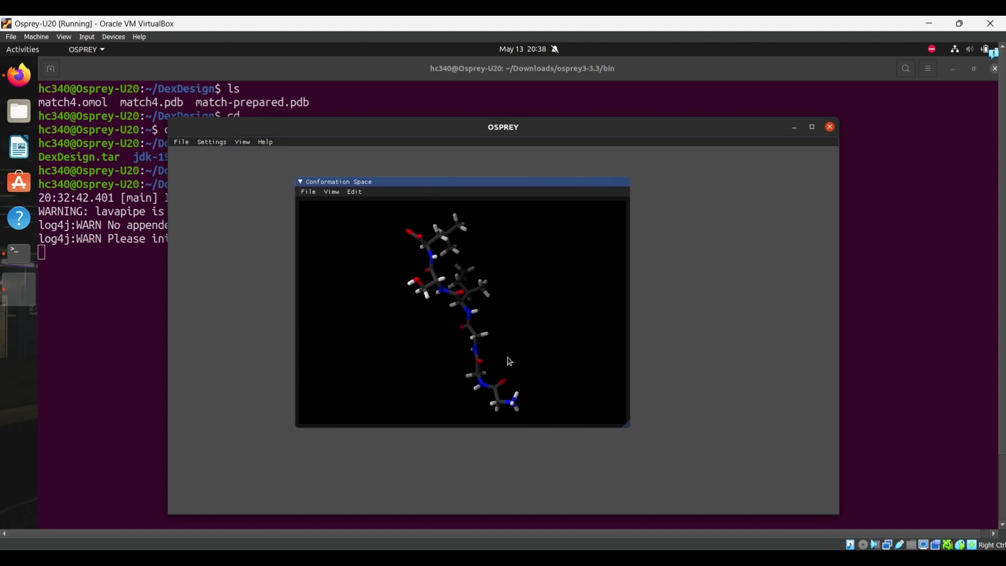
# Step: Compile the ligand conformation space, save the compressed result as MFS-ligand in the DexDesign folder, and close the compiler
pyautogui.moveTo(502, 368); pyautogui.dragTo(339, 236)
pyautogui.click(308, 192)
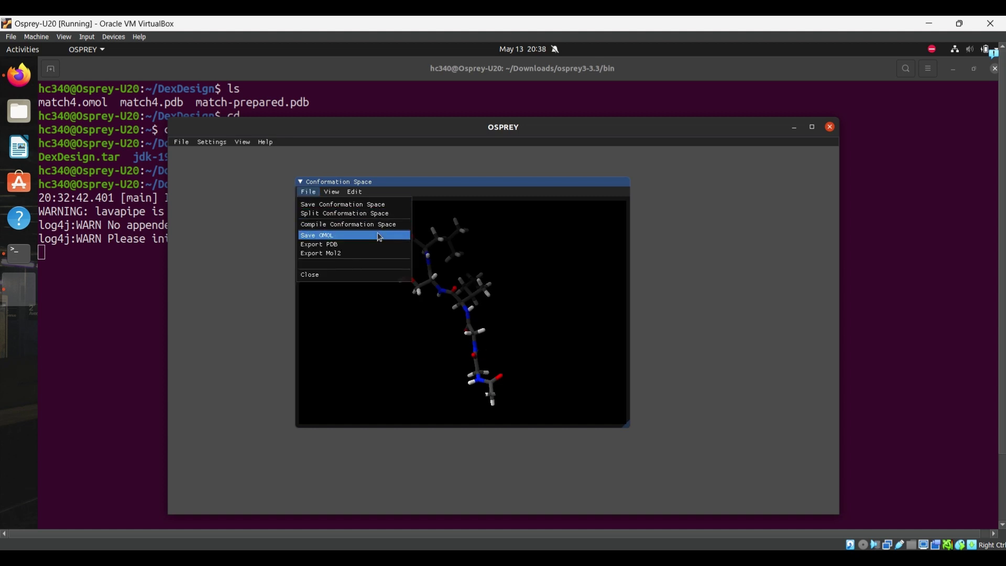
pyautogui.click(346, 225)
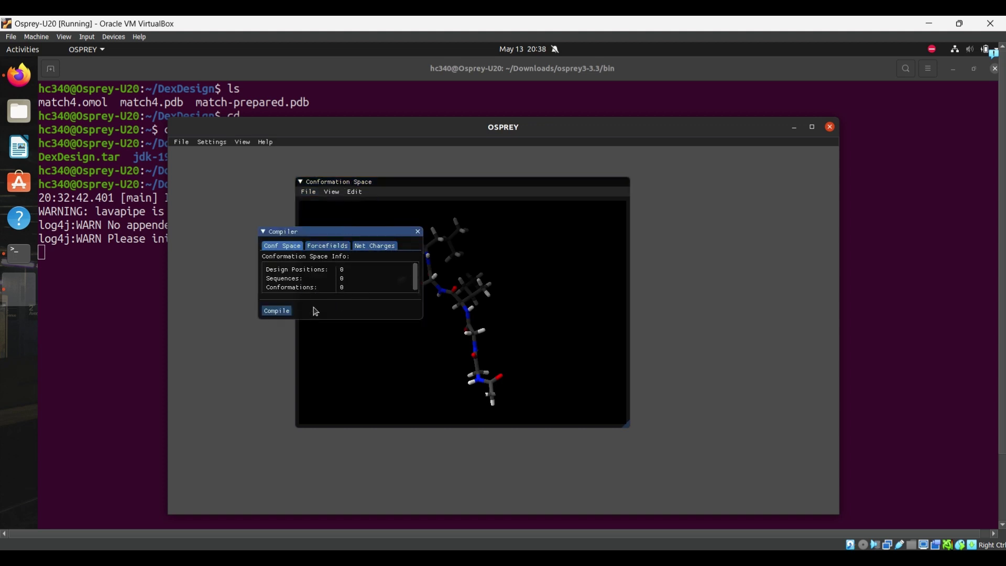
pyautogui.click(283, 312)
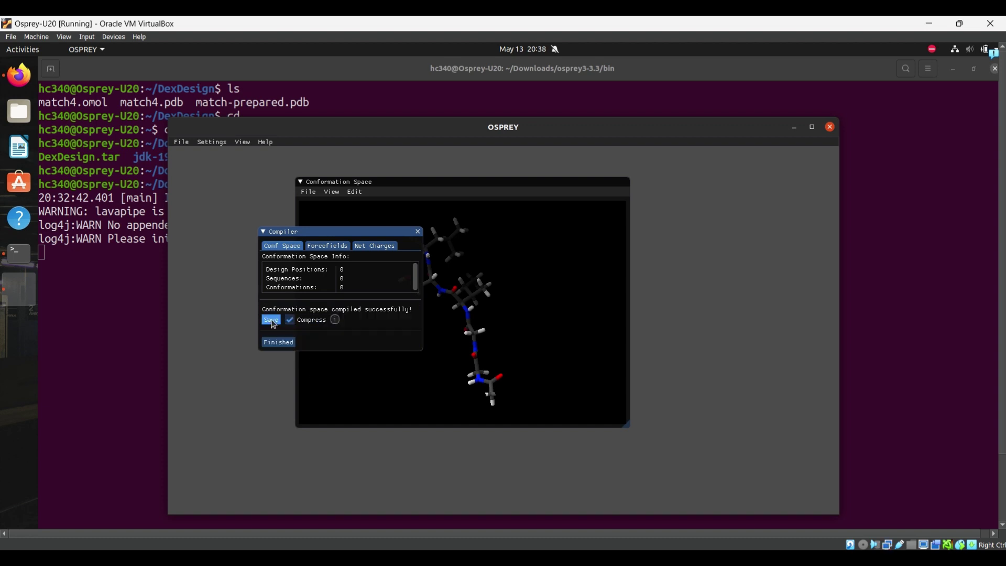
pyautogui.click(272, 319)
pyautogui.write('MFS-ligand')
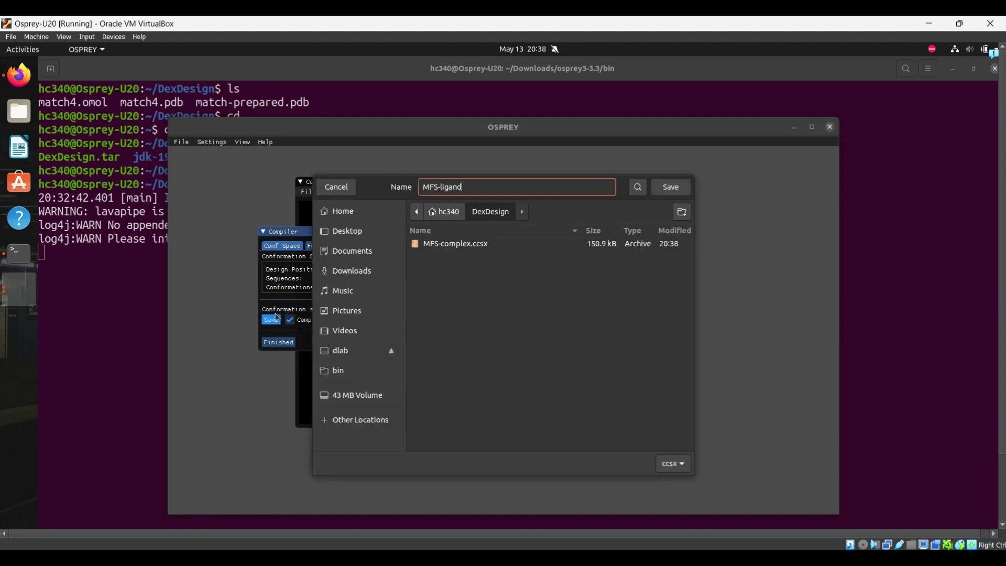
pyautogui.press('Return')
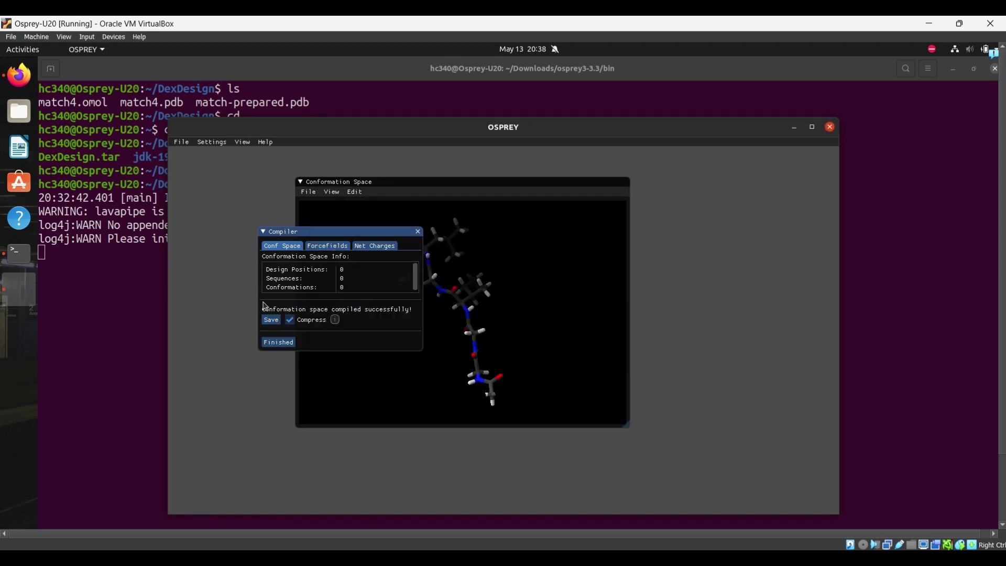
pyautogui.click(418, 231)
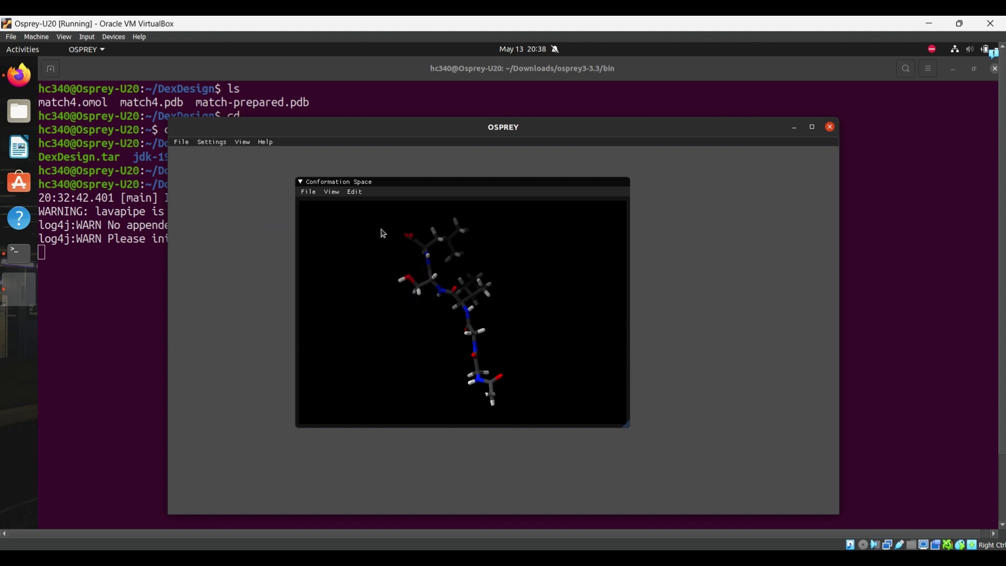
# Step: Close the ligand conformation space and open MFS-protein.confspace from the DexDesign folder
pyautogui.click(309, 192)
pyautogui.click(331, 281)
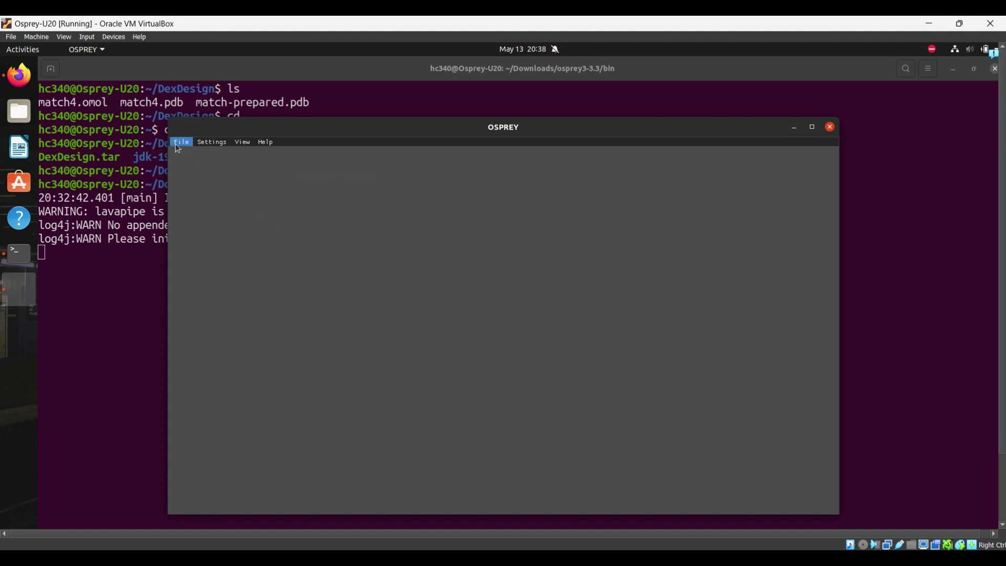
pyautogui.click(181, 142)
pyautogui.click(207, 184)
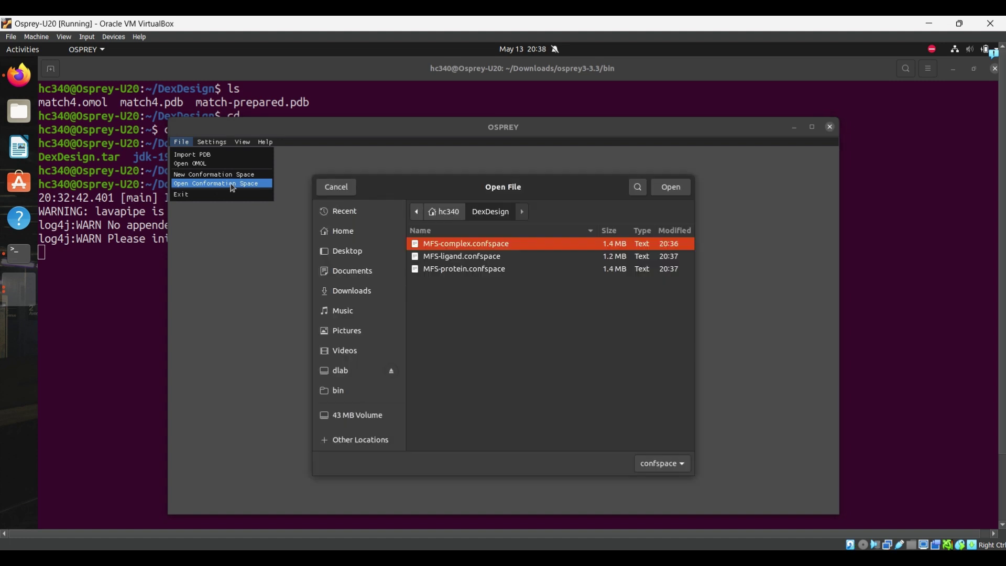
pyautogui.click(488, 271)
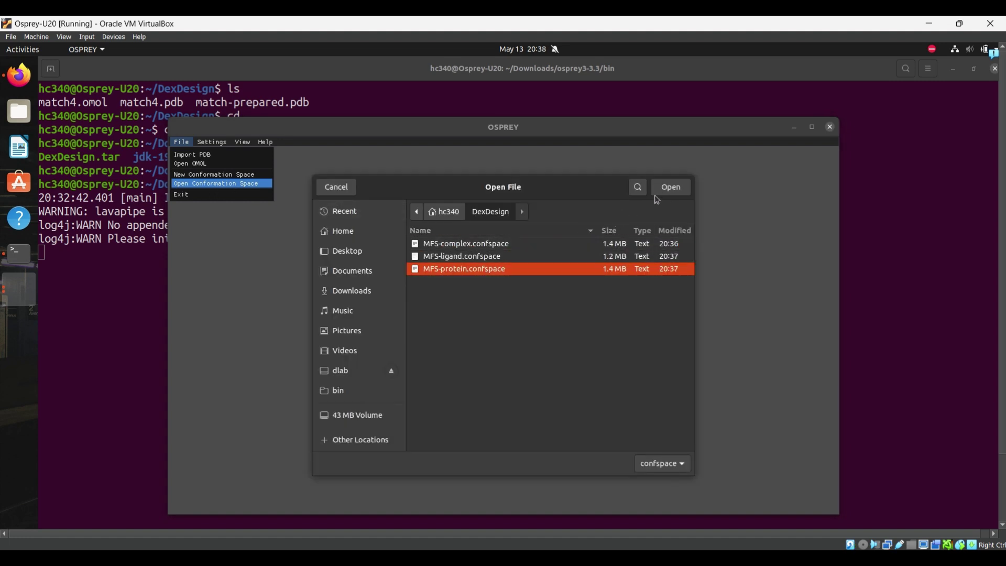
pyautogui.click(671, 187)
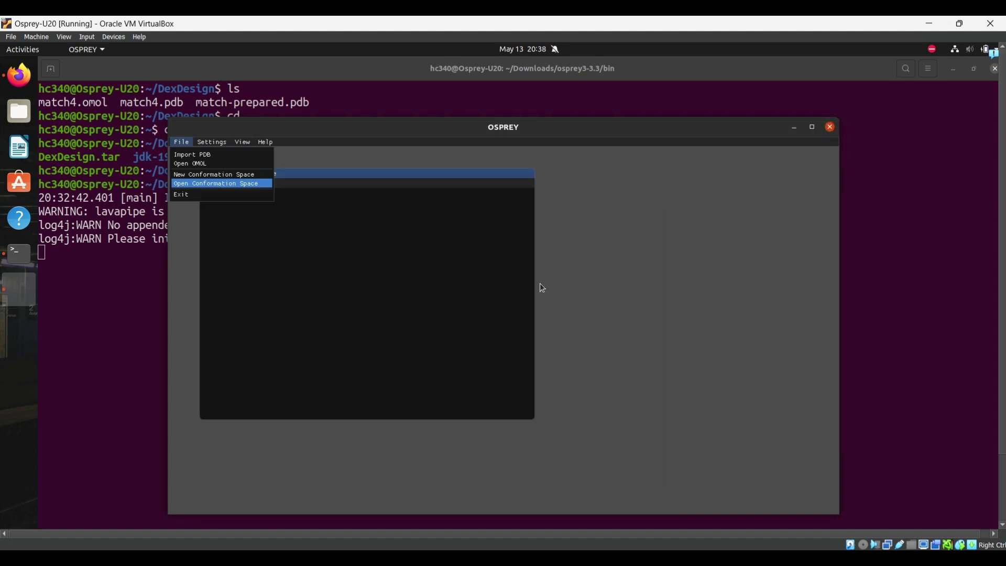
pyautogui.moveTo(304, 173); pyautogui.dragTo(307, 204)
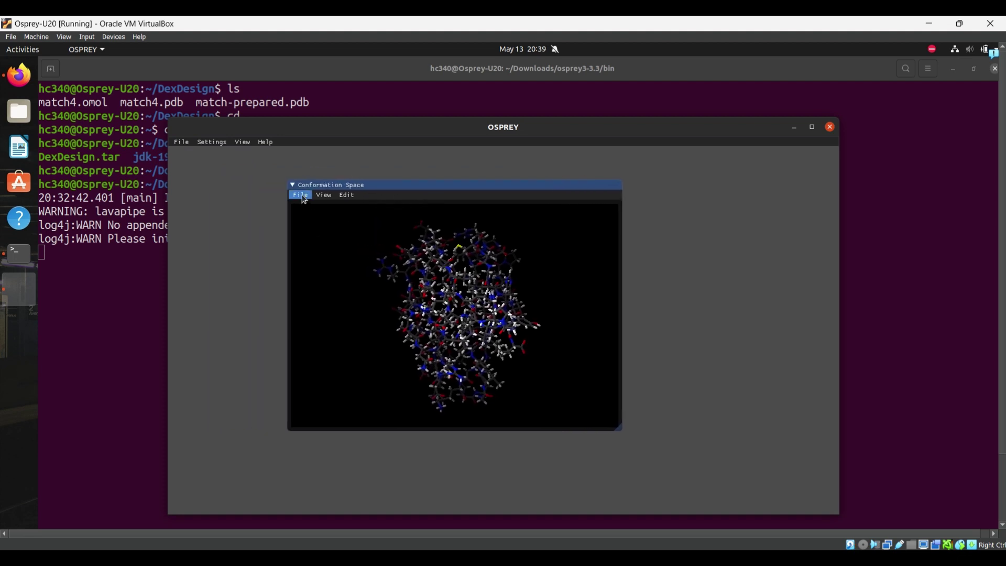
# Step: Compile the protein conformation space, save the compressed result as MFS-protein in the DexDesign folder, and close the compiler
pyautogui.click(302, 196)
pyautogui.click(338, 228)
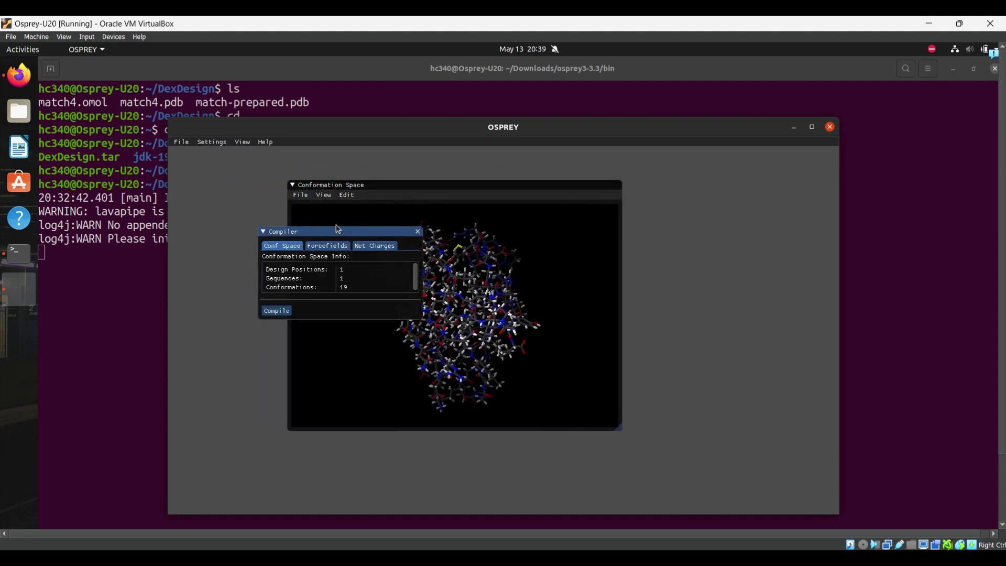
pyautogui.click(277, 311)
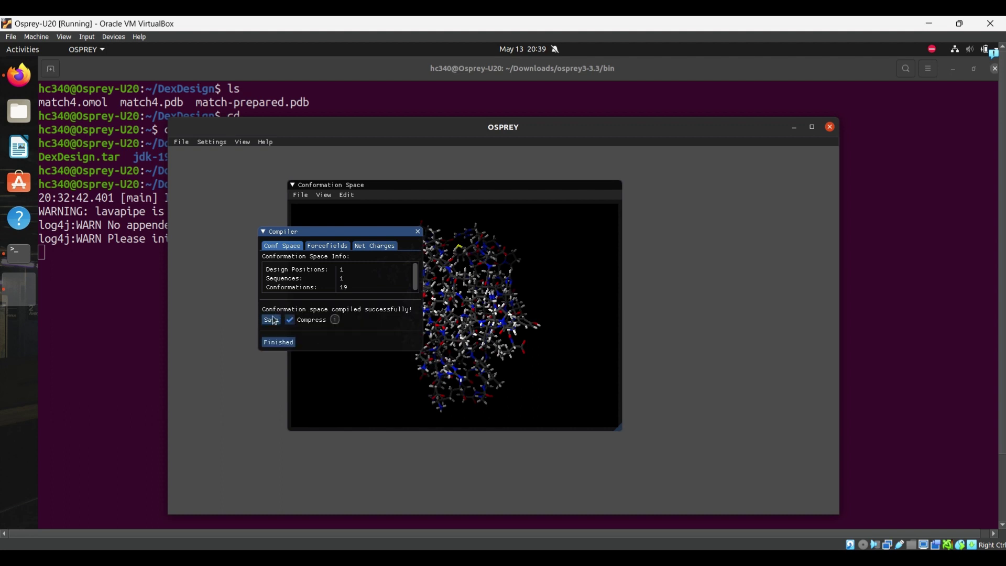
pyautogui.click(271, 320)
pyautogui.write('MFS0')
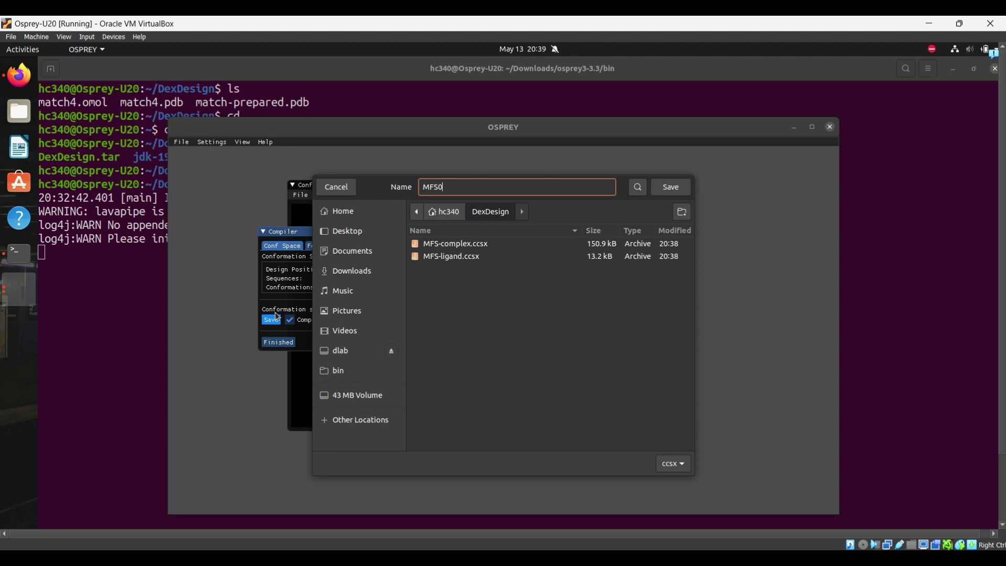
pyautogui.press('BackSpace')
pyautogui.write('-protein')
pyautogui.press('Return')
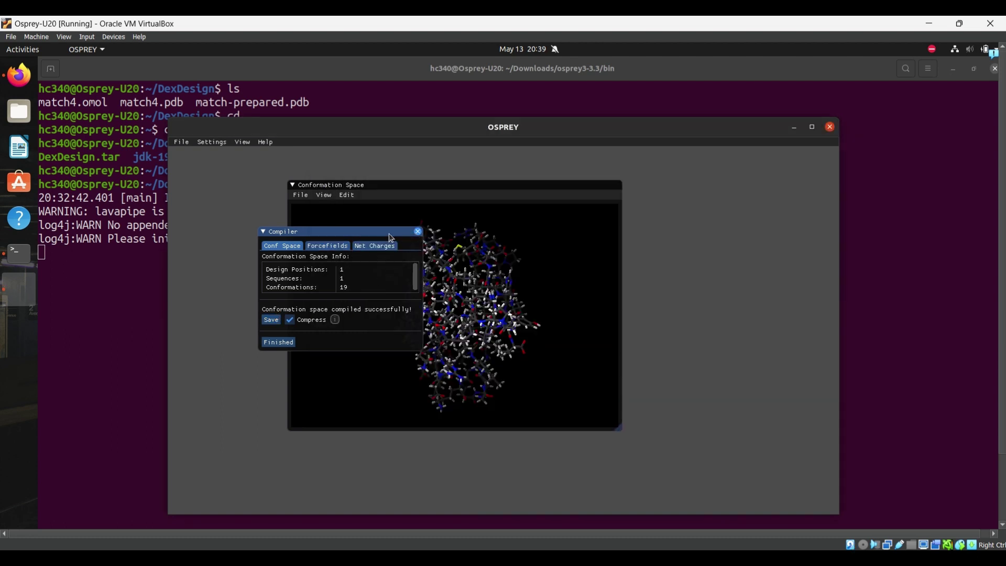
pyautogui.click(418, 231)
# Step: Close the protein conformation space and exit OSPREY
pyautogui.click(301, 195)
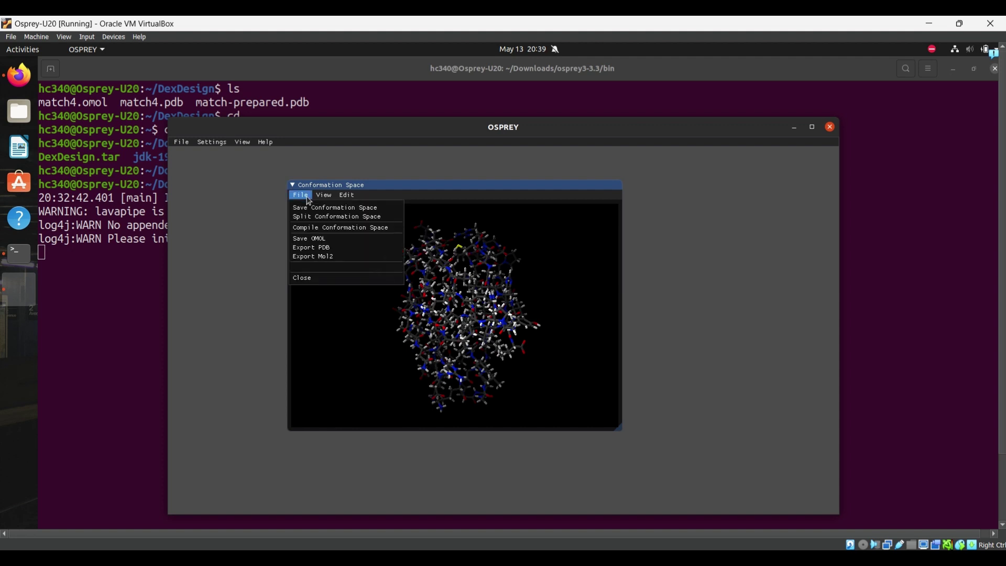
pyautogui.click(316, 279)
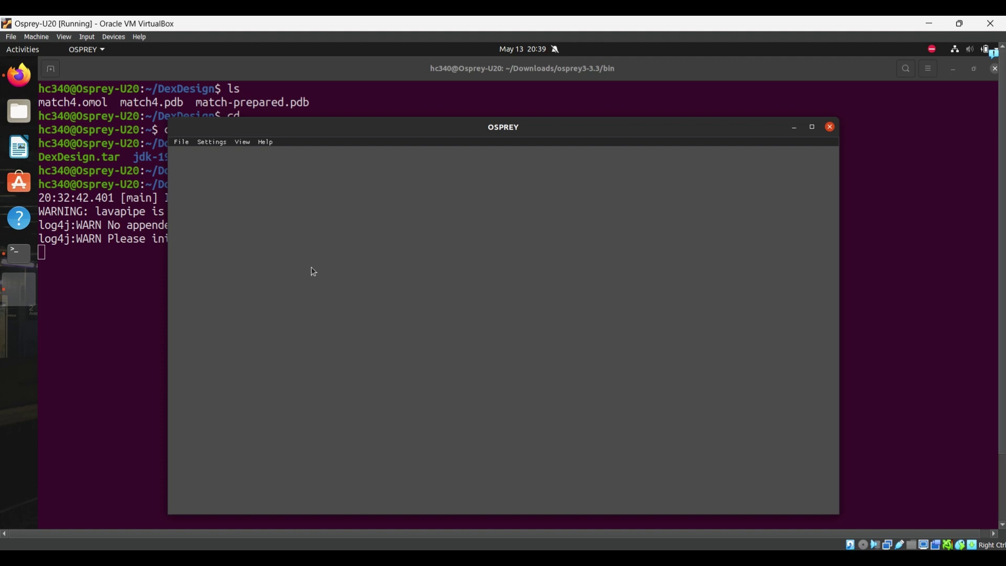
pyautogui.click(178, 142)
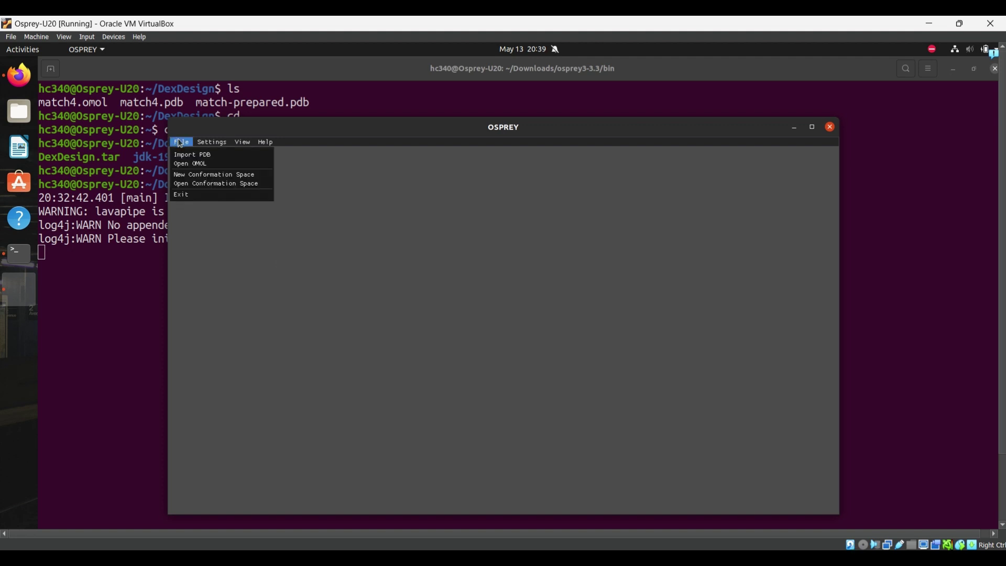
pyautogui.click(215, 195)
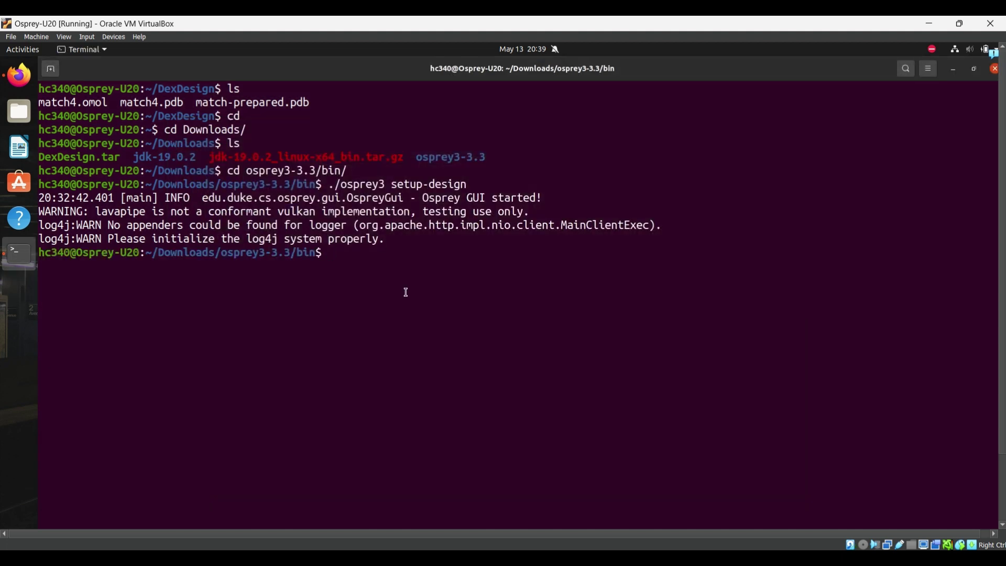
# Step: Change to the DexDesign folder in the home directory, clear the terminal, and list the folder's files
pyautogui.write('cd')
pyautogui.press('Return')
pyautogui.write('cd De')
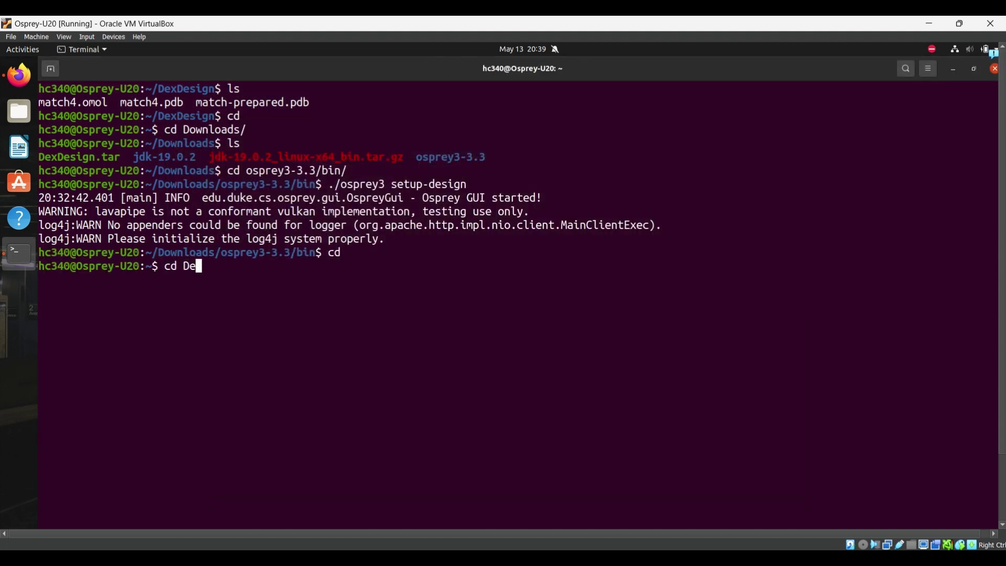
pyautogui.press('Tab')
pyautogui.press('Return')
pyautogui.write('clear')
pyautogui.press('Return')
pyautogui.write('ls')
pyautogui.press('Return')
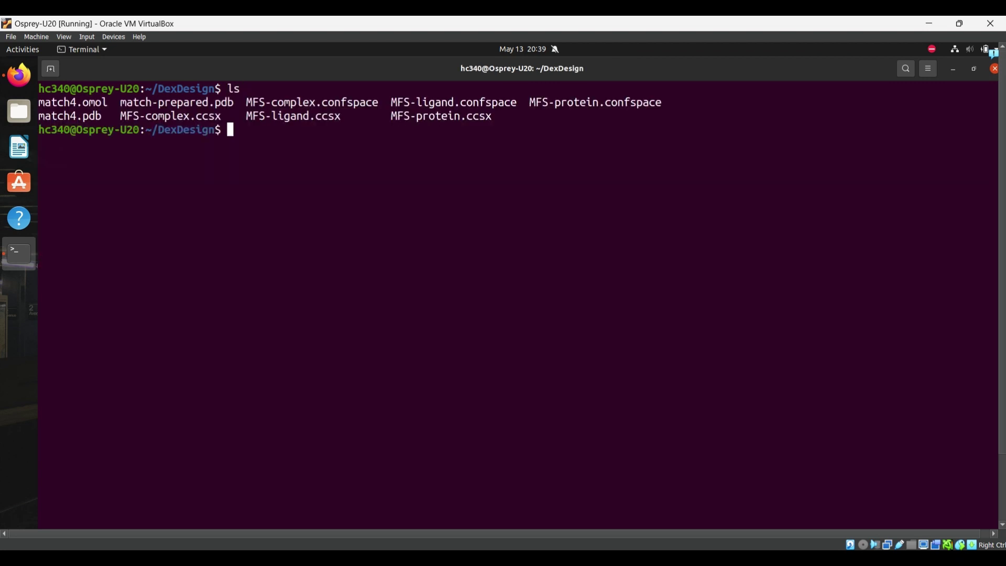
# Step: Create an MFS folder inside DexDesign, move all files starting with MFS- into it, and list the directory
pyautogui.write('mkdir MFS')
pyautogui.press('Return')
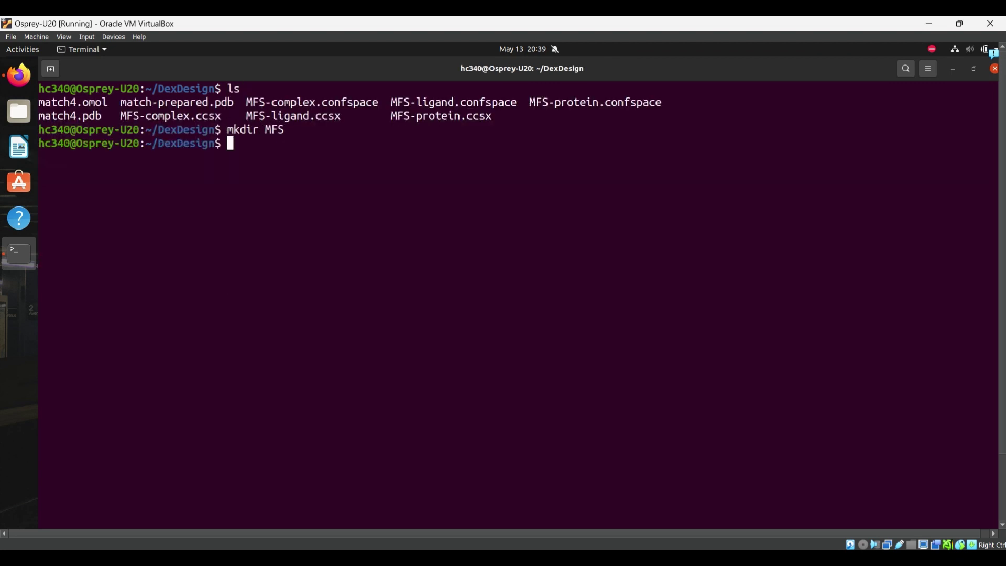
pyautogui.write('mv MFS-* MFS')
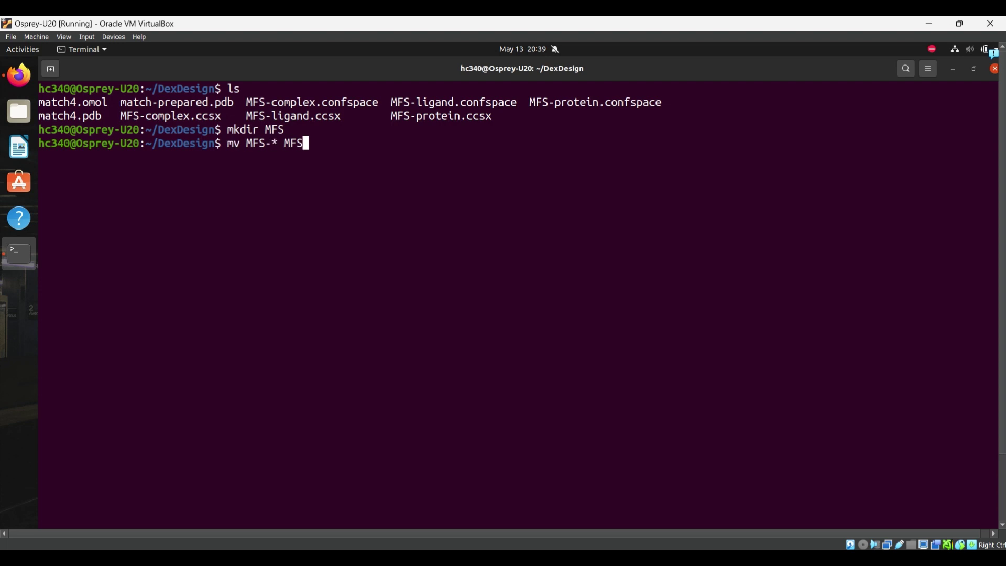
pyautogui.press('Return')
pyautogui.write('ls')
pyautogui.press('Return')
# Step: Enter the MFS folder, clear the terminal, and list the moved files
pyautogui.write('cd MF')
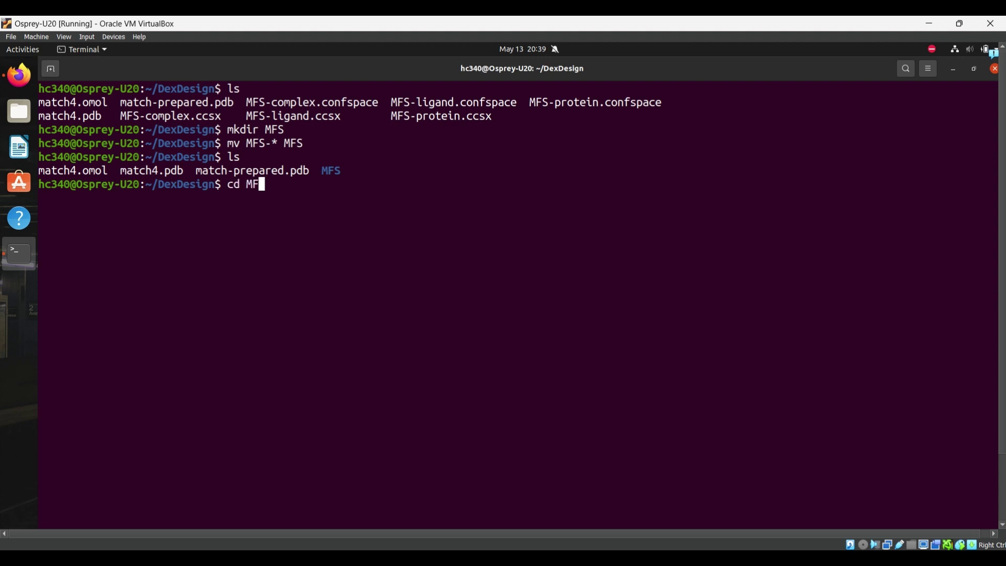
pyautogui.press('Tab')
pyautogui.press('Return')
pyautogui.hotkey('ctrl', 'l')
pyautogui.write('ls')
pyautogui.press('Return')
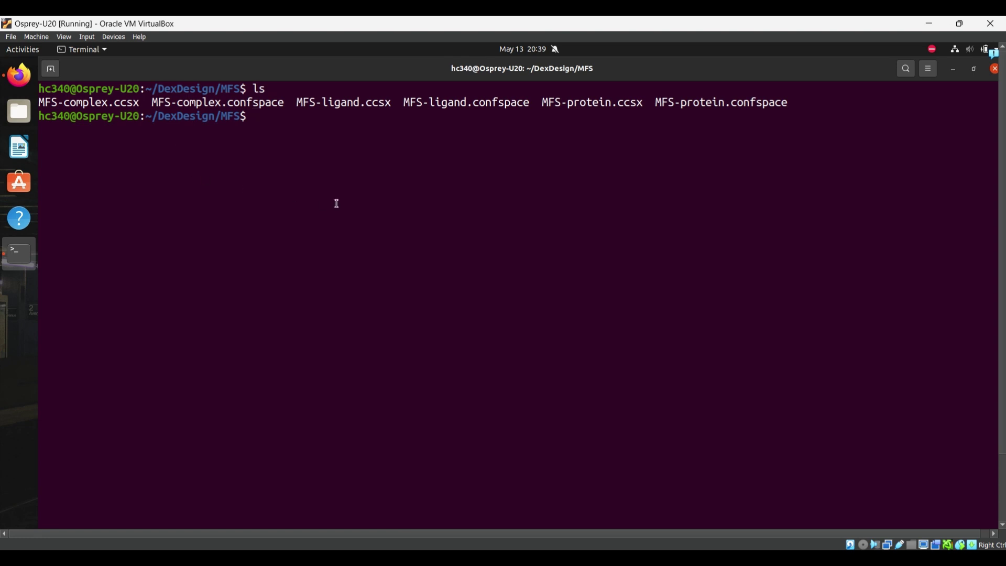
# Step: Go back up to the DexDesign folder, list its contents, and check the match-prepared.pdb entry
pyautogui.write('cd ..')
pyautogui.press('Return')
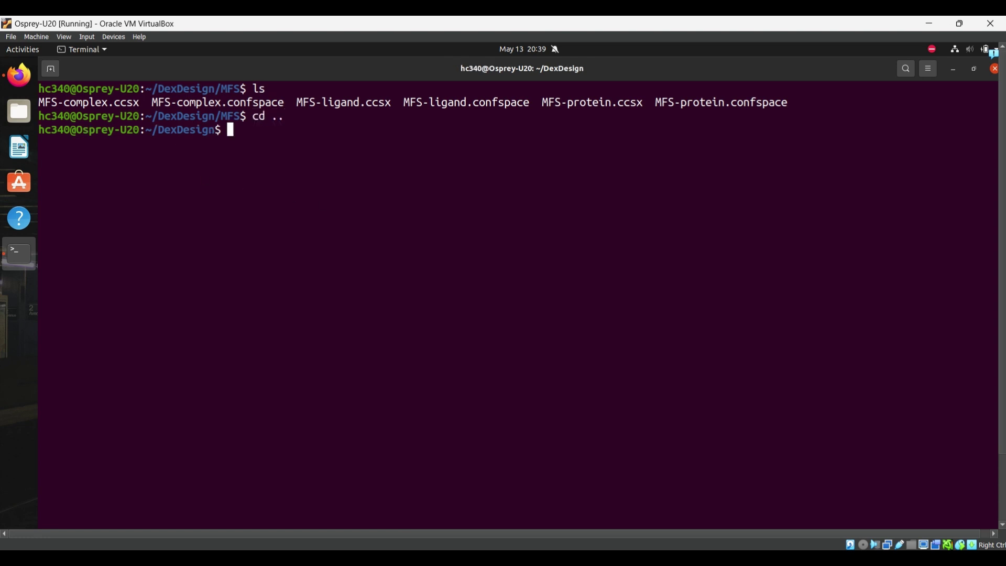
pyautogui.write('ls')
pyautogui.press('Return')
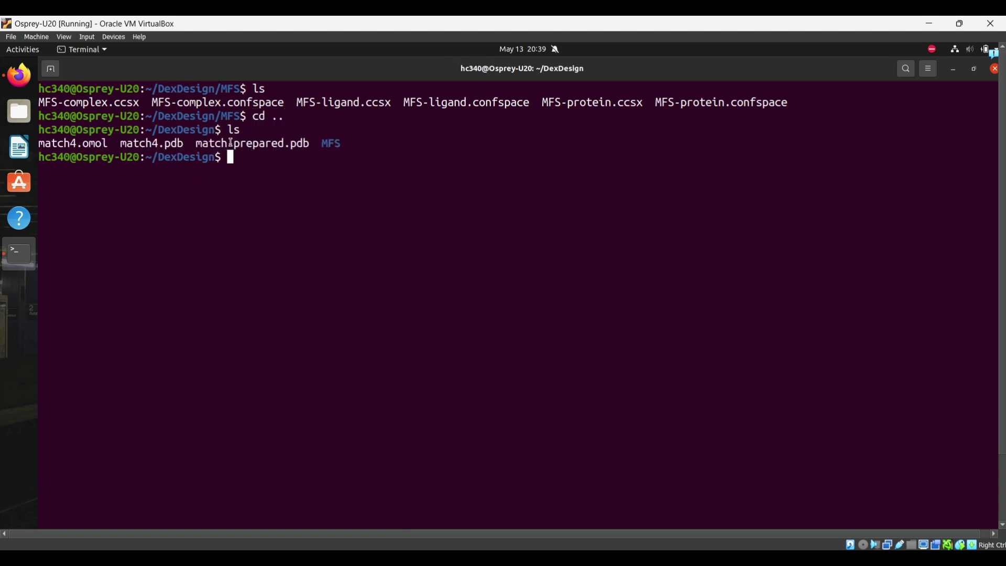
pyautogui.moveTo(205, 144); pyautogui.dragTo(265, 149)
pyautogui.click(259, 162)
# Step: Return to the MFS subfolder and list its contents again
pyautogui.write('cd MFS/')
pyautogui.press('Return')
pyautogui.write('ls')
pyautogui.press('Return')
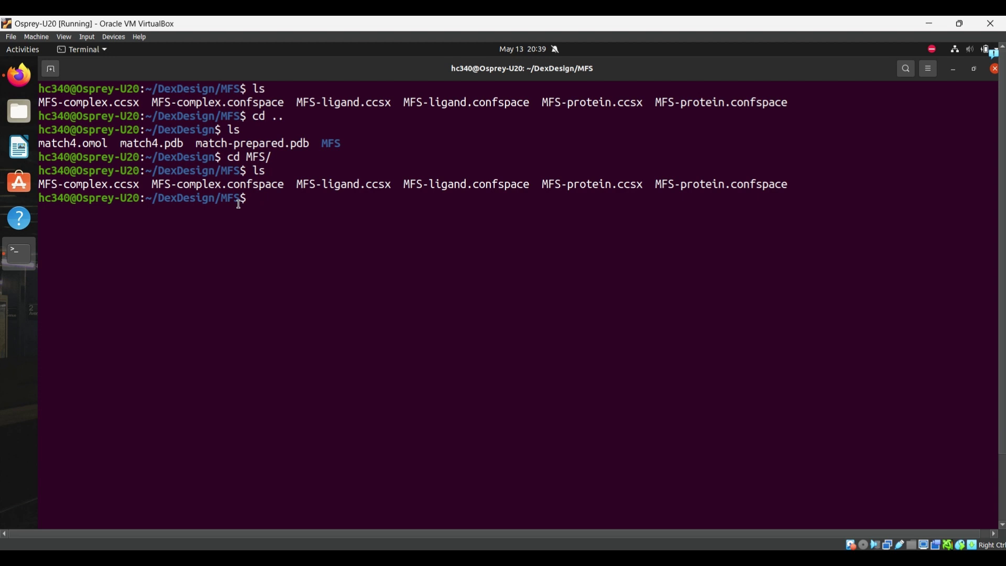
# Step: Examine the .ccsx and .confspace file names for the complex, ligand and protein in the MFS listing
pyautogui.moveTo(473, 187); pyautogui.dragTo(529, 187)
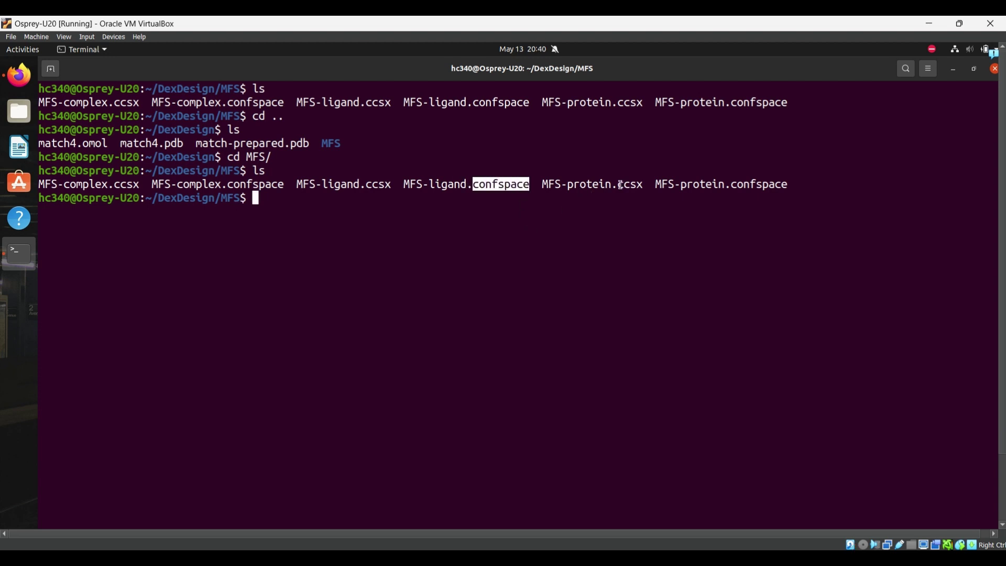
pyautogui.moveTo(621, 184); pyautogui.dragTo(644, 184)
pyautogui.click(634, 208)
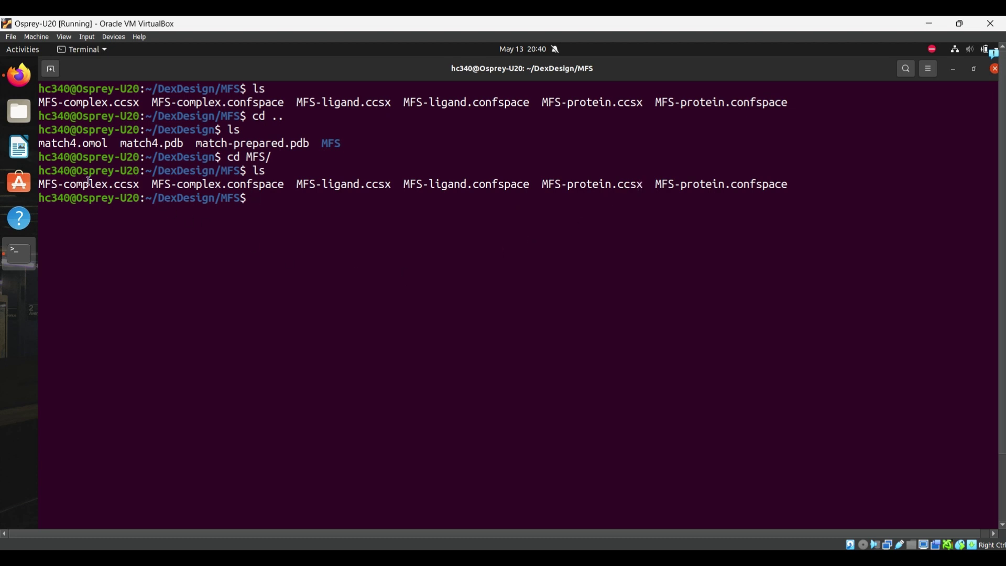
pyautogui.moveTo(70, 184); pyautogui.dragTo(140, 184)
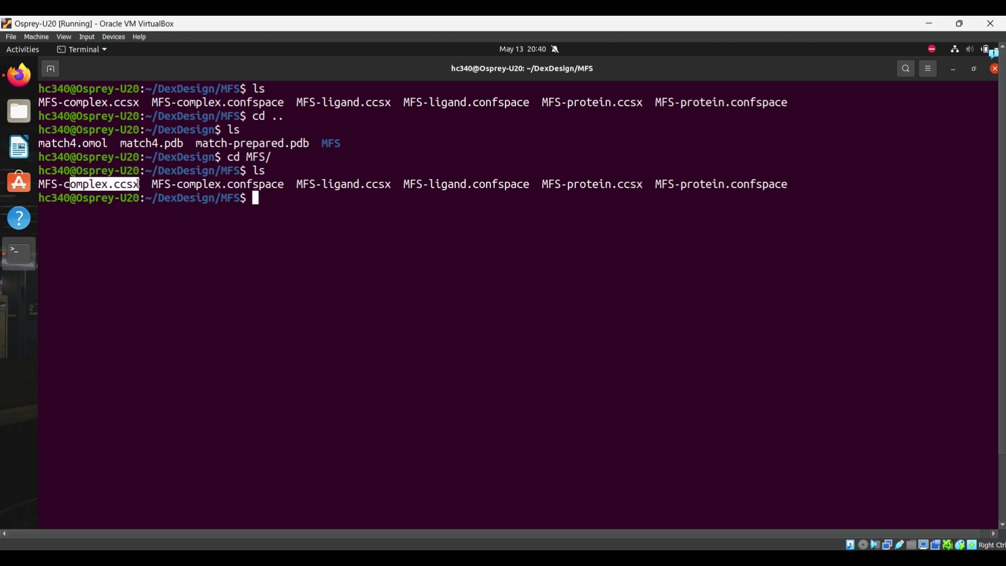
pyautogui.moveTo(323, 187); pyautogui.dragTo(391, 186)
pyautogui.moveTo(574, 187); pyautogui.dragTo(638, 187)
pyautogui.click(520, 223)
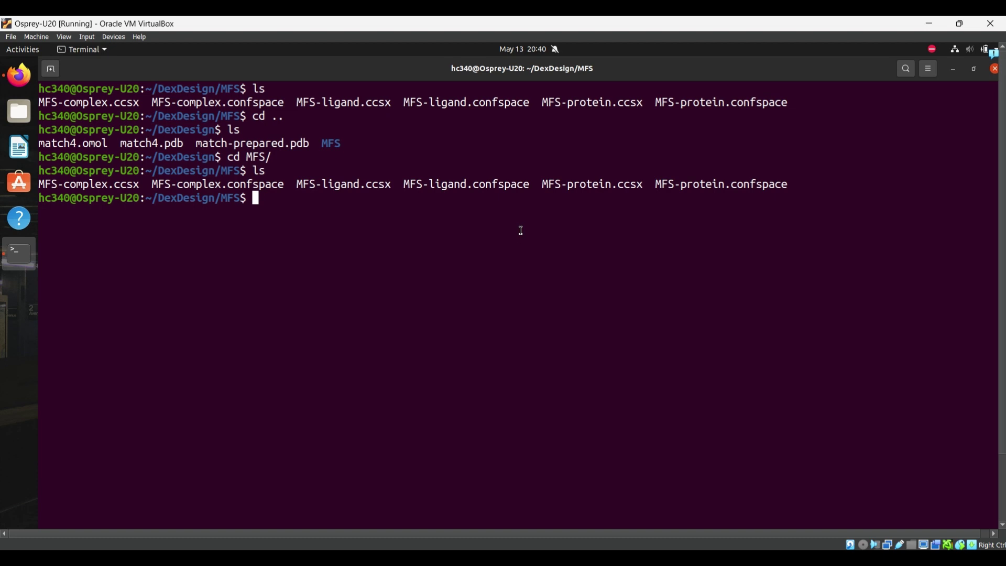
pyautogui.moveTo(222, 184); pyautogui.dragTo(282, 184)
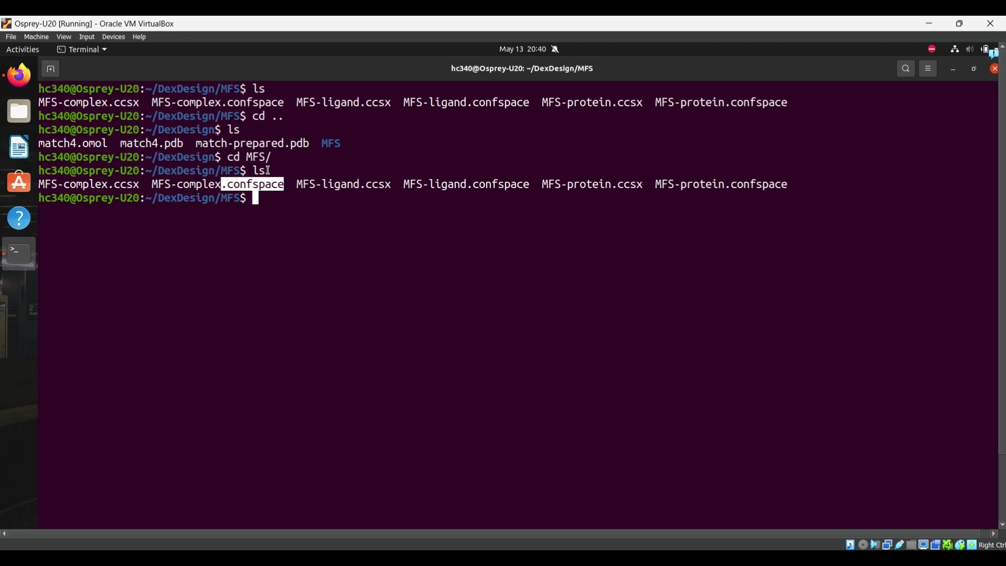
pyautogui.click(413, 226)
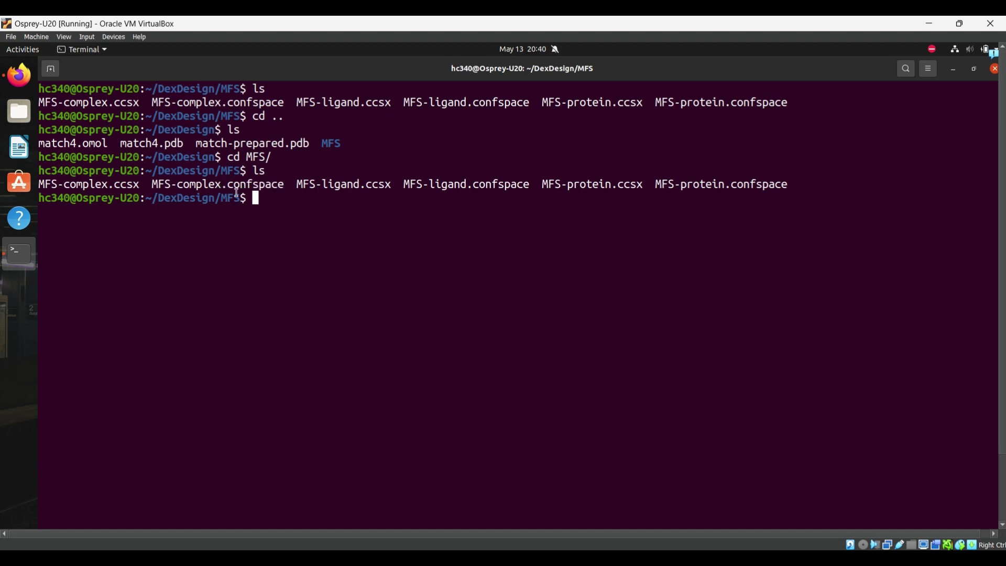
pyautogui.moveTo(163, 183); pyautogui.dragTo(299, 187)
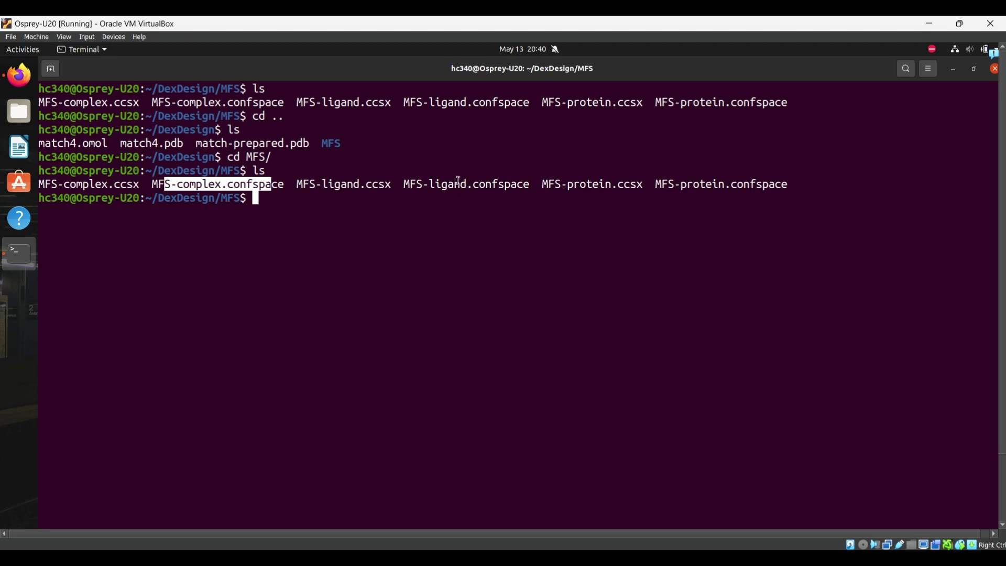
pyautogui.moveTo(454, 186); pyautogui.dragTo(510, 187)
pyautogui.click(481, 220)
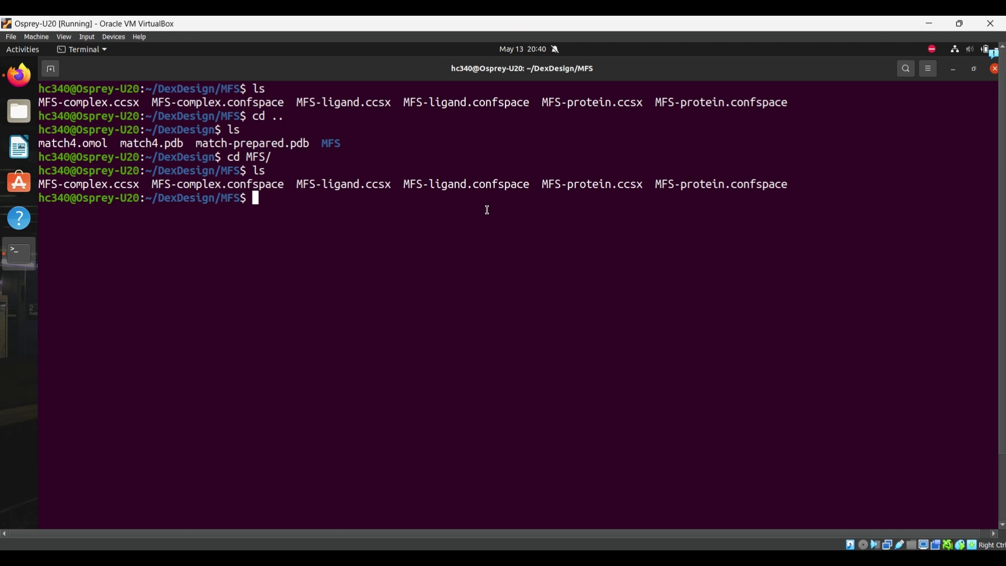
# Step: Change to the osprey3-3.3/bin folder under Downloads and clear the terminal
pyautogui.write('cd')
pyautogui.press('Return')
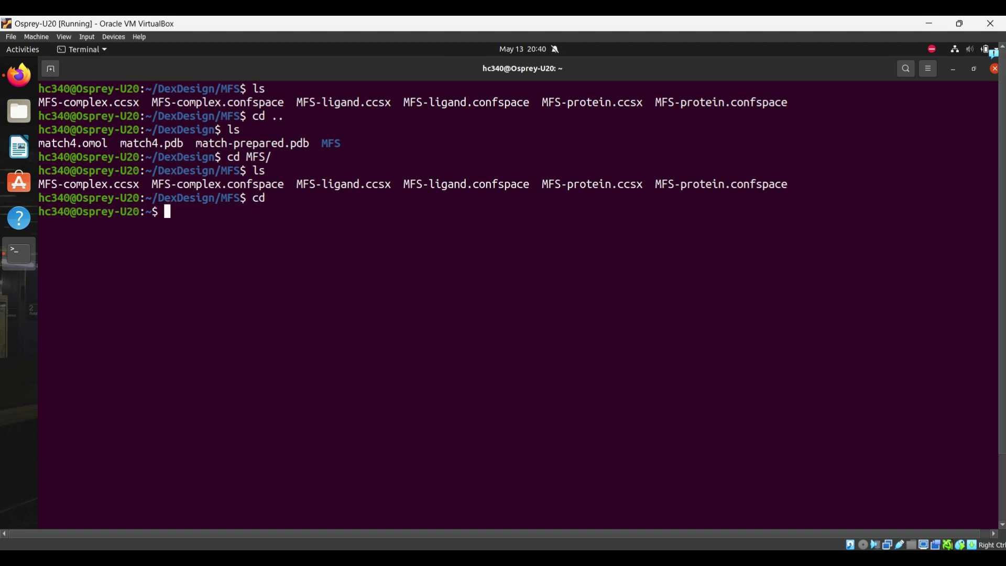
pyautogui.write('cd Dow')
pyautogui.press('Tab')
pyautogui.press('Return')
pyautogui.write('ls')
pyautogui.press('Return')
pyautogui.write('cd ')
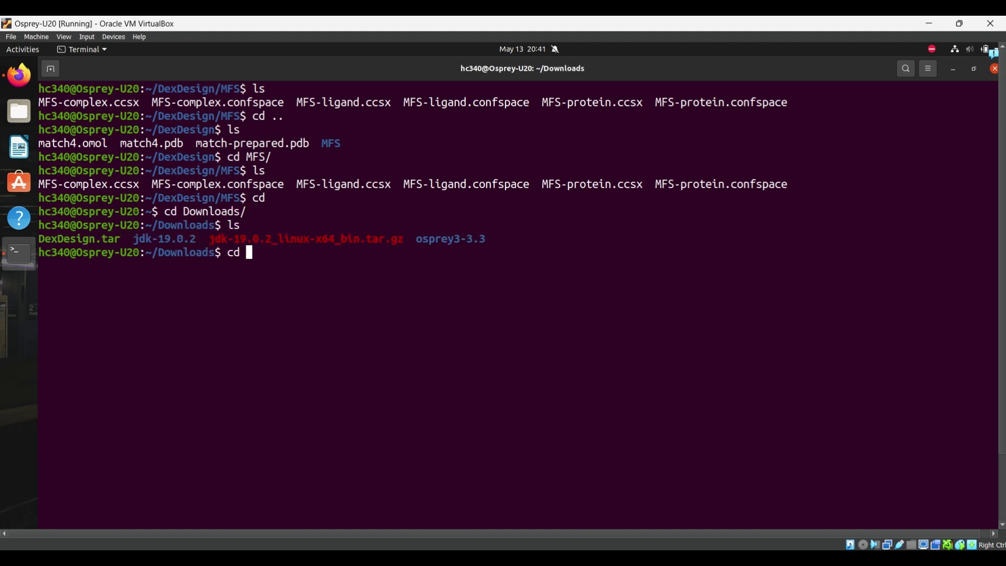
pyautogui.write('osprey3-3.3/bin/')
pyautogui.press('Return')
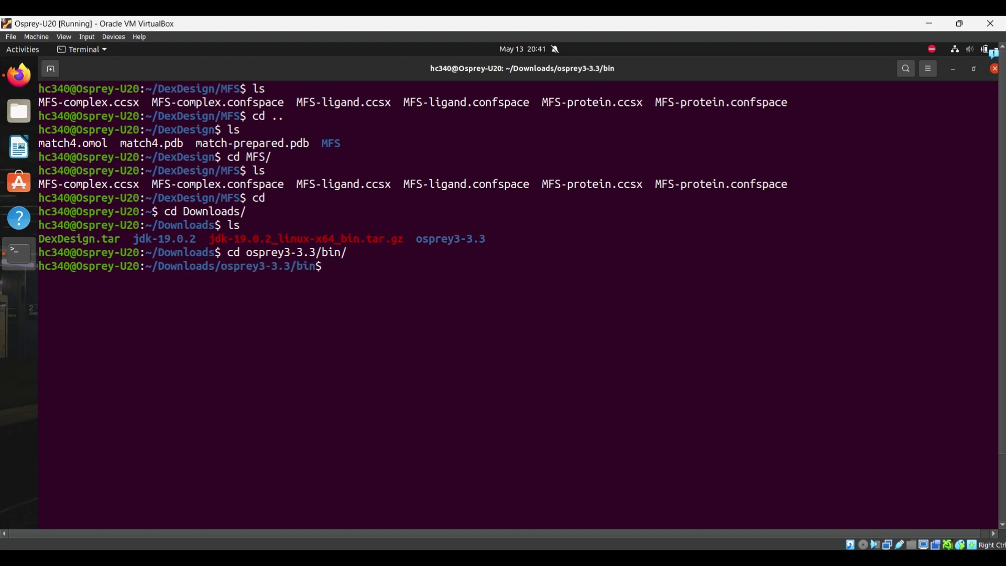
pyautogui.write('clar')
pyautogui.press('Return')
pyautogui.hotkey('ctrl', 'l')
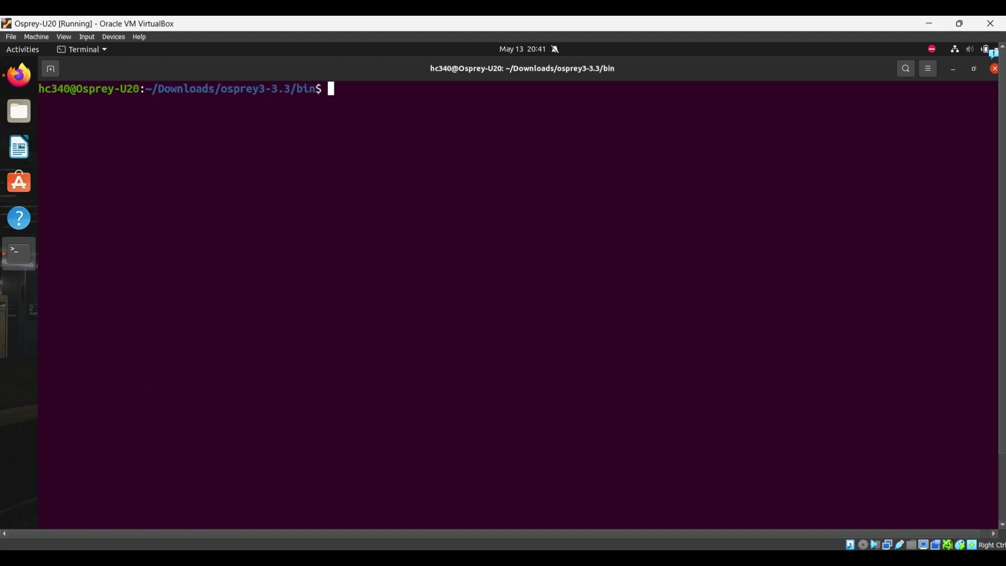
# Step: Run ./osprey3 without arguments to display its usage help, and bring the full kstar options list into view
pyautogui.write('./osprey3')
pyautogui.press('Return')
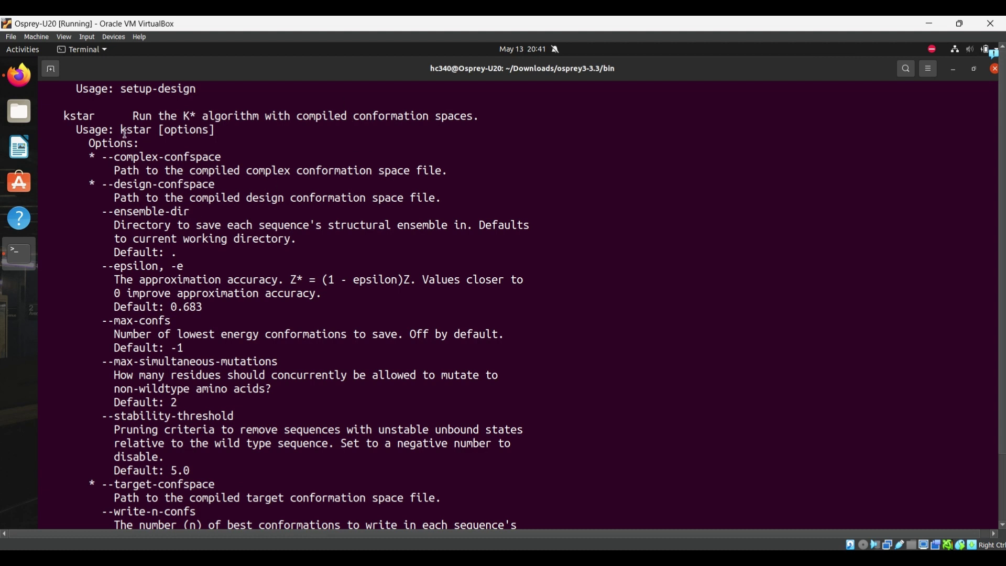
pyautogui.moveTo(121, 129); pyautogui.dragTo(219, 131)
pyautogui.click(222, 146)
pyautogui.moveTo(1002, 198); pyautogui.dragTo(1003, 242)
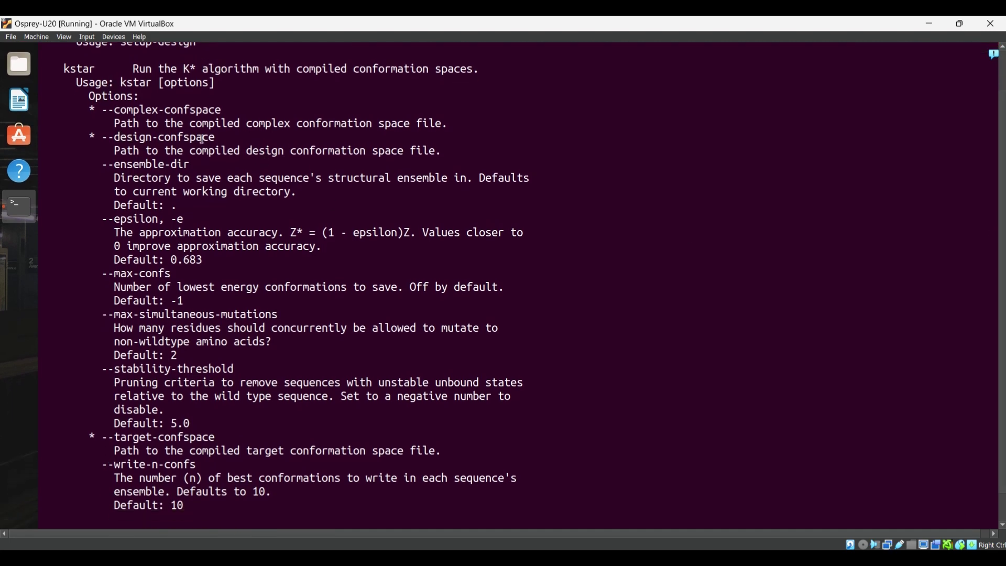
# Step: Examine the kstar options for the complex and design conformation spaces, ensemble directory, epsilon, max-confs and max-simultaneous-mutations
pyautogui.doubleClick(136, 83)
pyautogui.click(146, 115)
pyautogui.moveTo(127, 112); pyautogui.dragTo(223, 111)
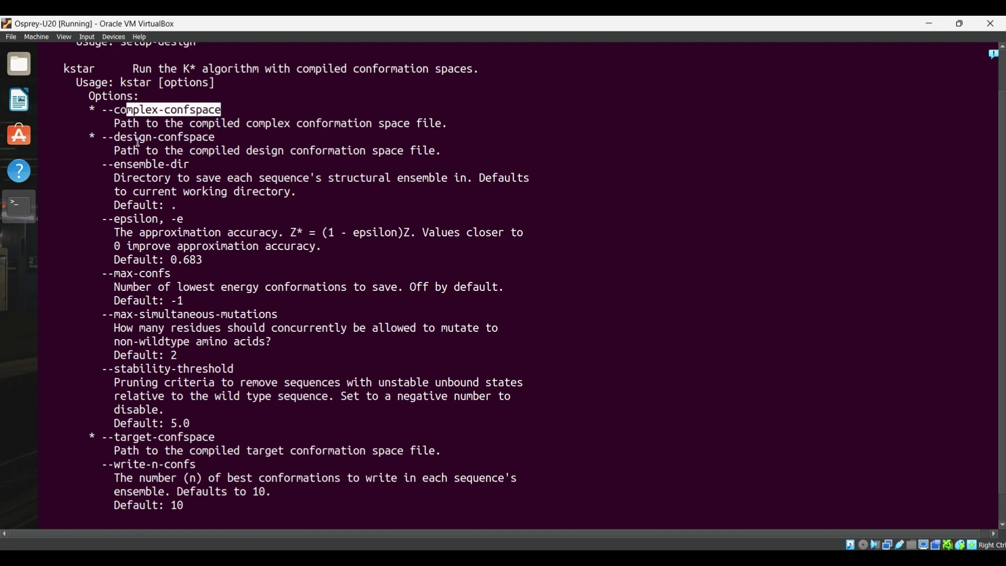
pyautogui.moveTo(126, 138); pyautogui.dragTo(214, 128)
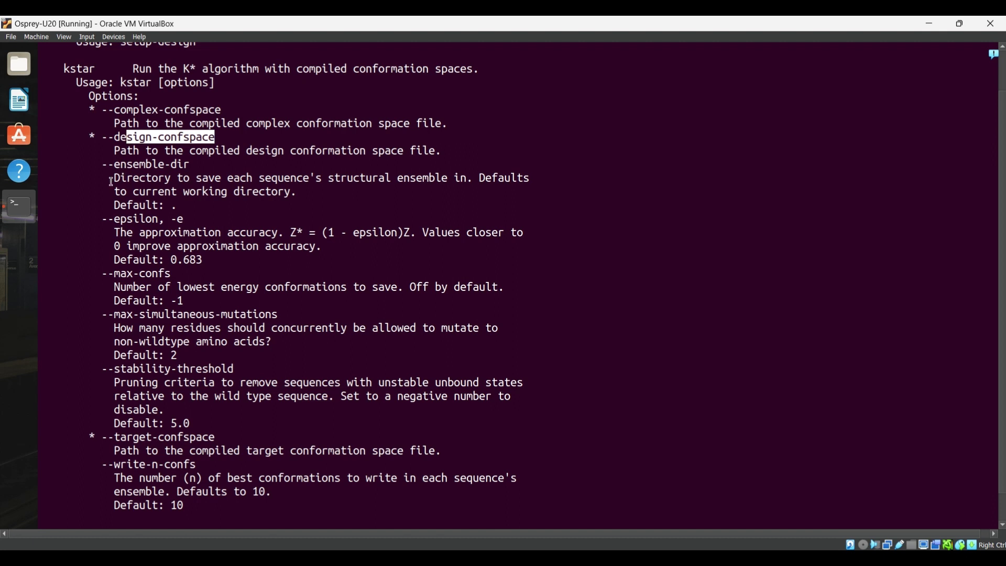
pyautogui.moveTo(112, 182); pyautogui.dragTo(294, 195)
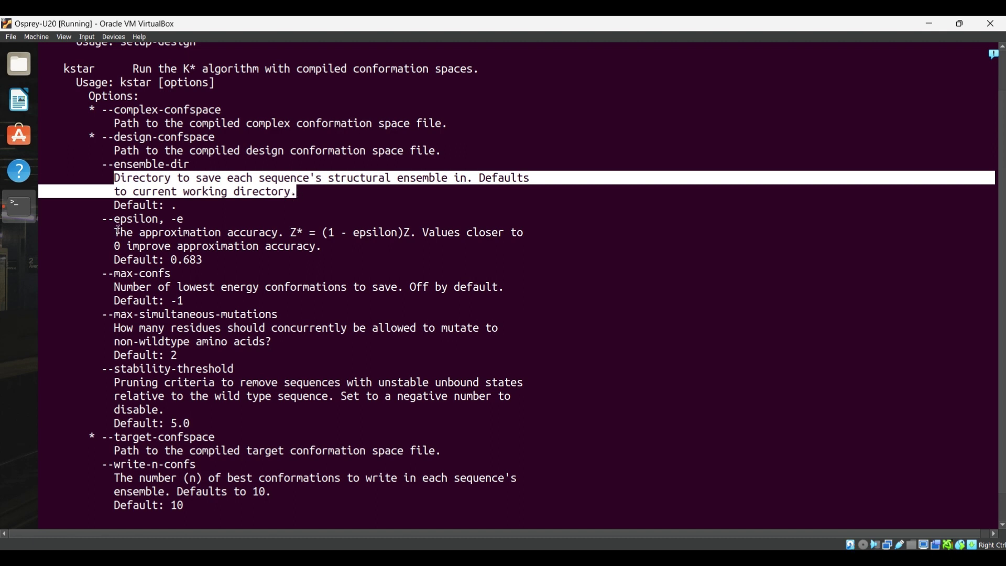
pyautogui.moveTo(118, 232); pyautogui.dragTo(181, 219)
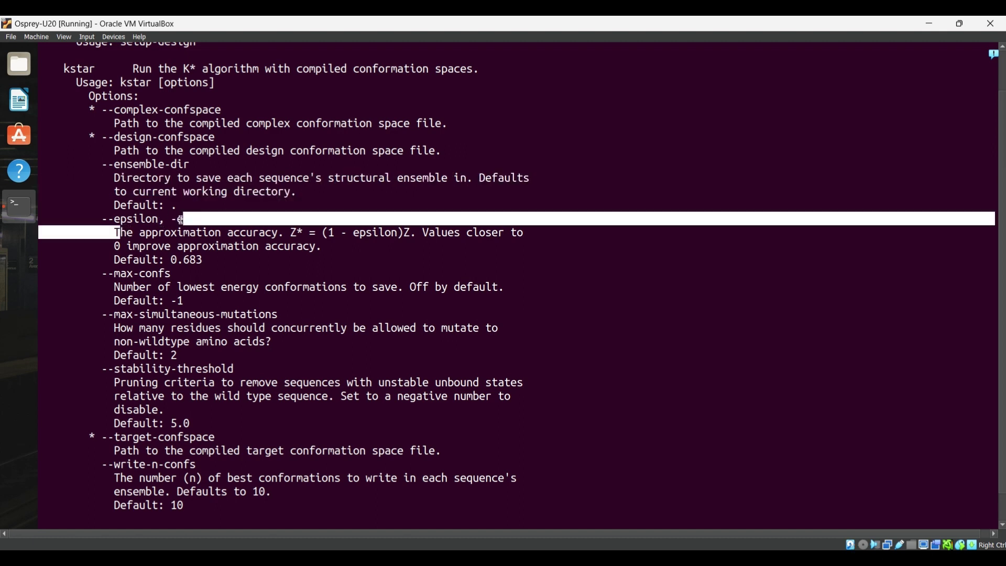
pyautogui.moveTo(134, 273); pyautogui.dragTo(165, 274)
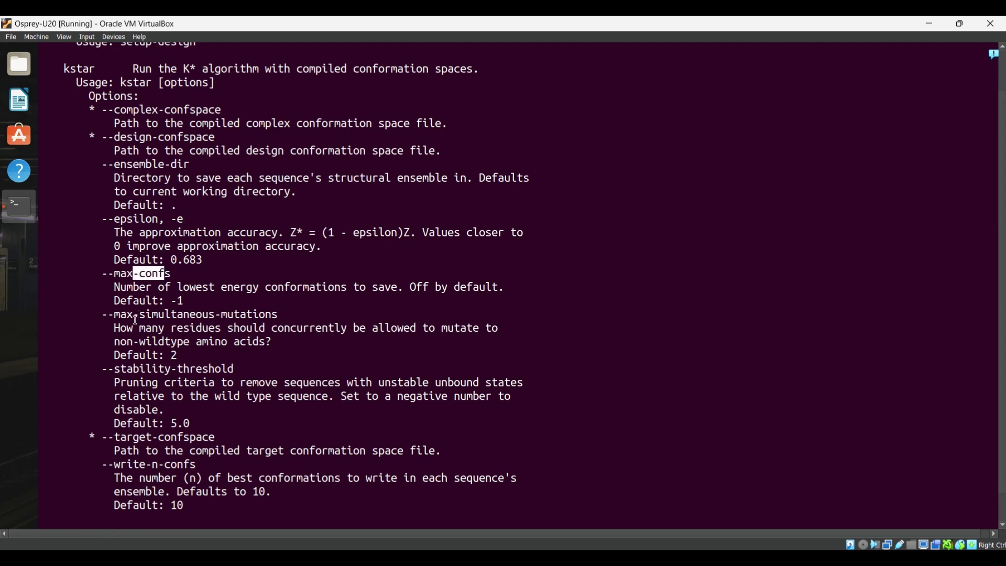
pyautogui.moveTo(134, 314); pyautogui.dragTo(278, 314)
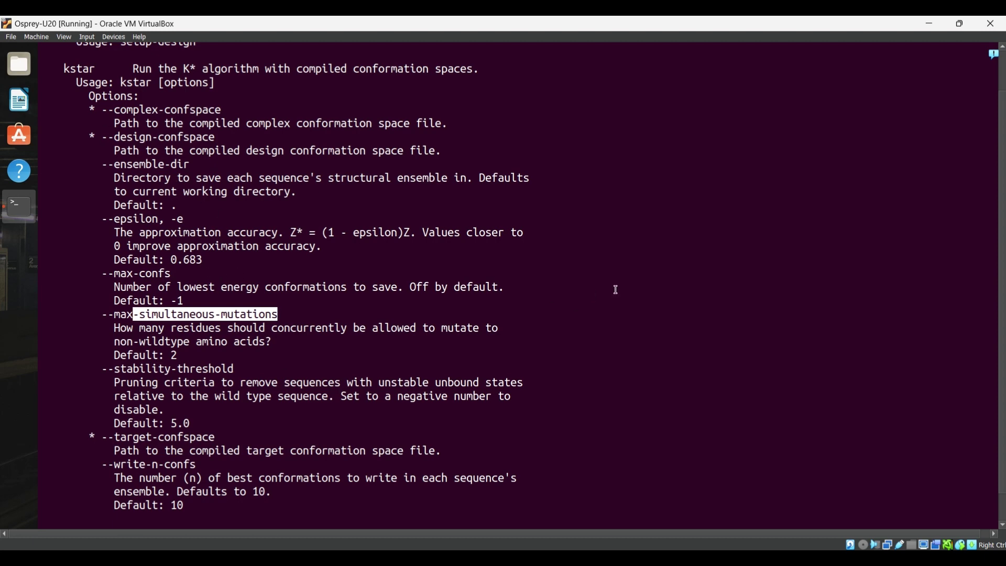
pyautogui.click(617, 264)
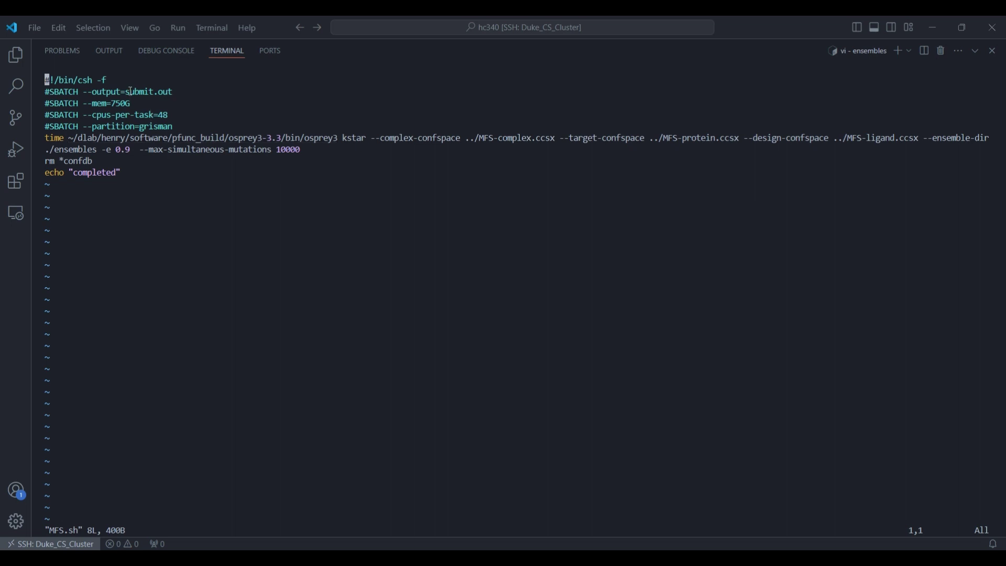
# Step: In the VS Code terminal, examine the SBATCH settings and the osprey3 kstar command with its options in MFS.sh
pyautogui.moveTo(190, 126); pyautogui.dragTo(49, 90)
pyautogui.click(82, 88)
pyautogui.moveTo(69, 138); pyautogui.dragTo(461, 141)
pyautogui.hotkey('ctrl', 'c')
pyautogui.hotkey('ctrl', 'c')
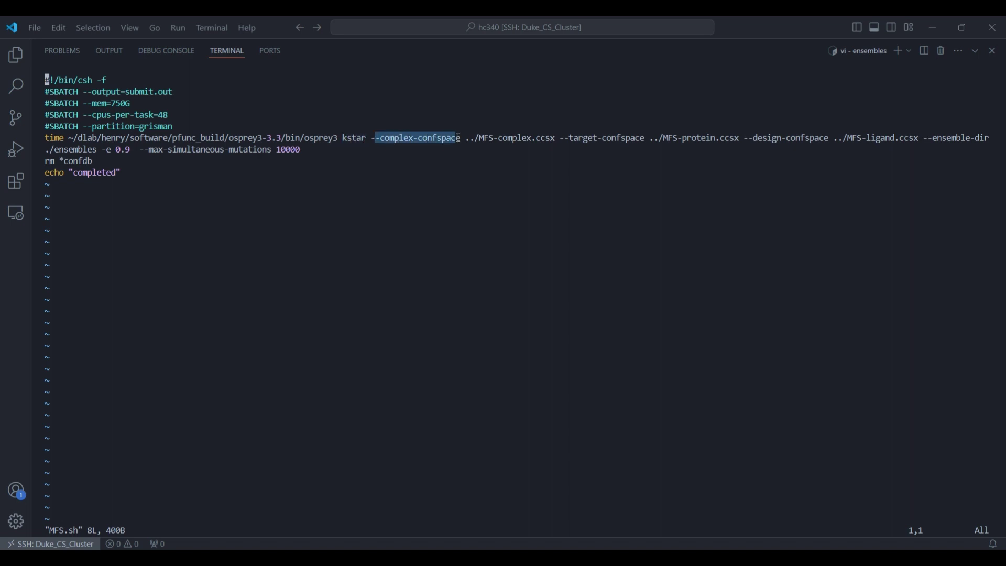
pyautogui.hotkey('ctrl', 'c')
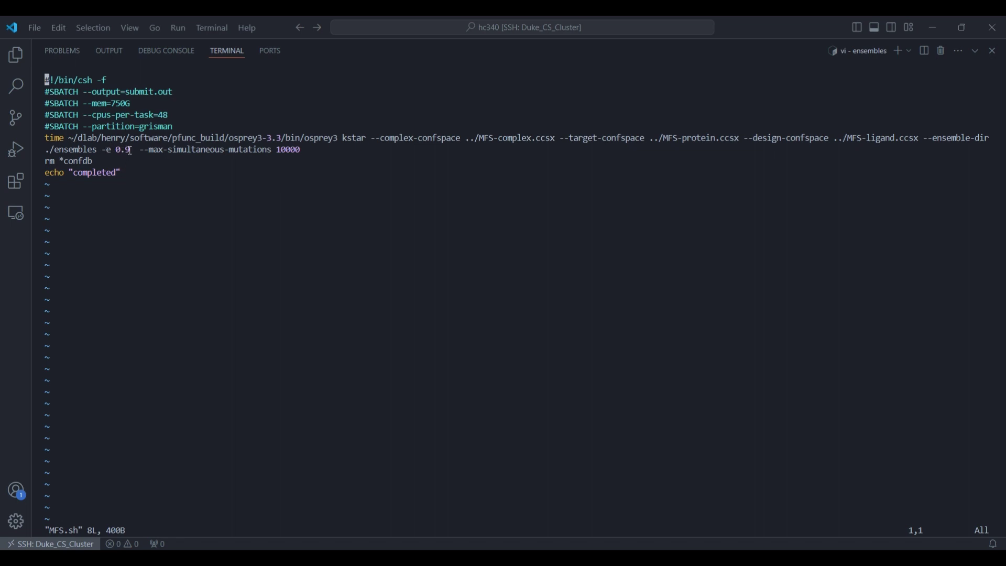
pyautogui.moveTo(302, 151); pyautogui.dragTo(140, 152)
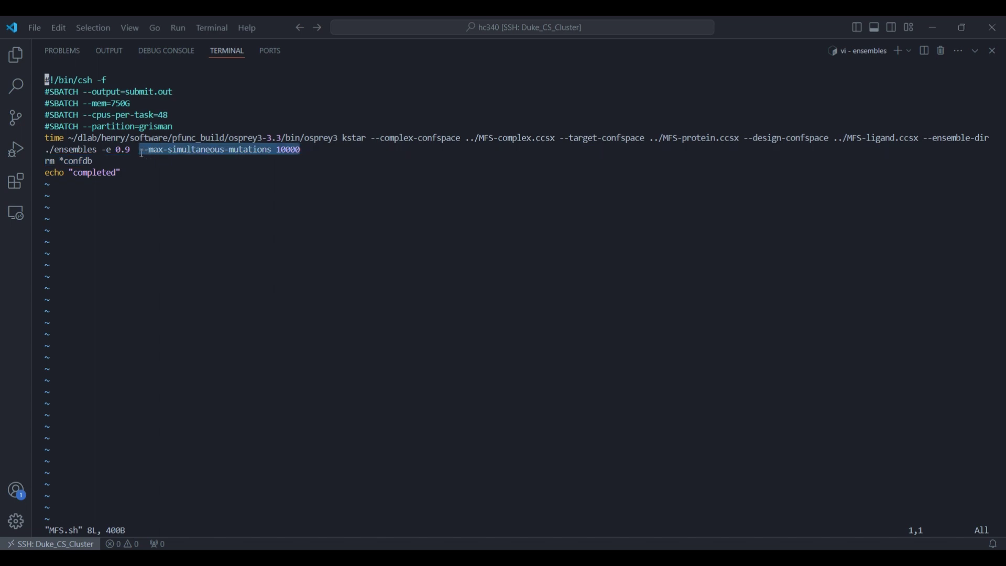
pyautogui.click(259, 175)
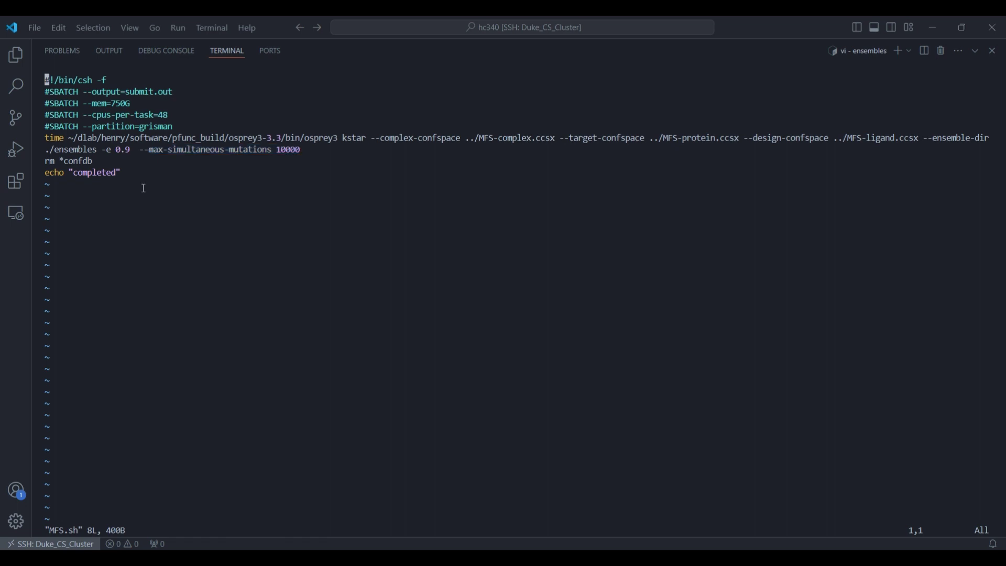
# Step: Check the confdb removal and "completed" echo lines ending MFS.sh, and quit vi without saving
pyautogui.moveTo(128, 175); pyautogui.dragTo(47, 161)
pyautogui.click(170, 184)
pyautogui.write(':q')
pyautogui.press('Return')
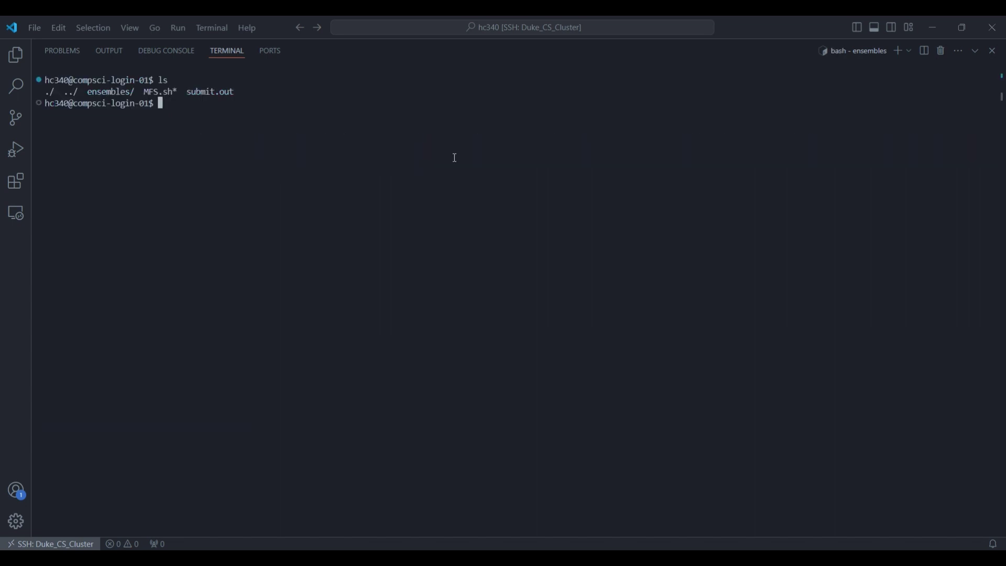
# Step: Print the K* run log in submit.out and the working directory, and list the folder again on a cleared terminal
pyautogui.write('cat submit.out')
pyautogui.press('Return')
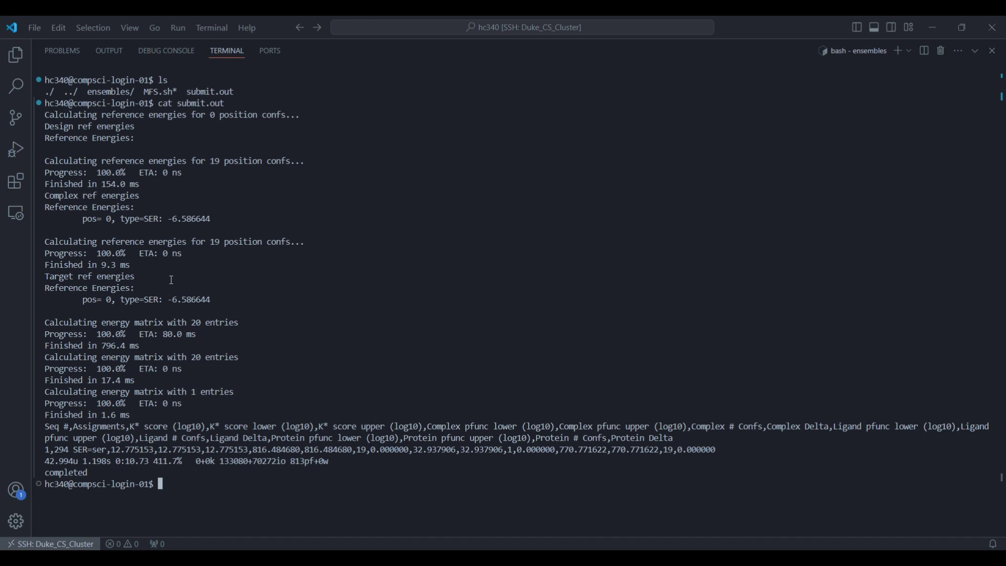
pyautogui.write('pwd')
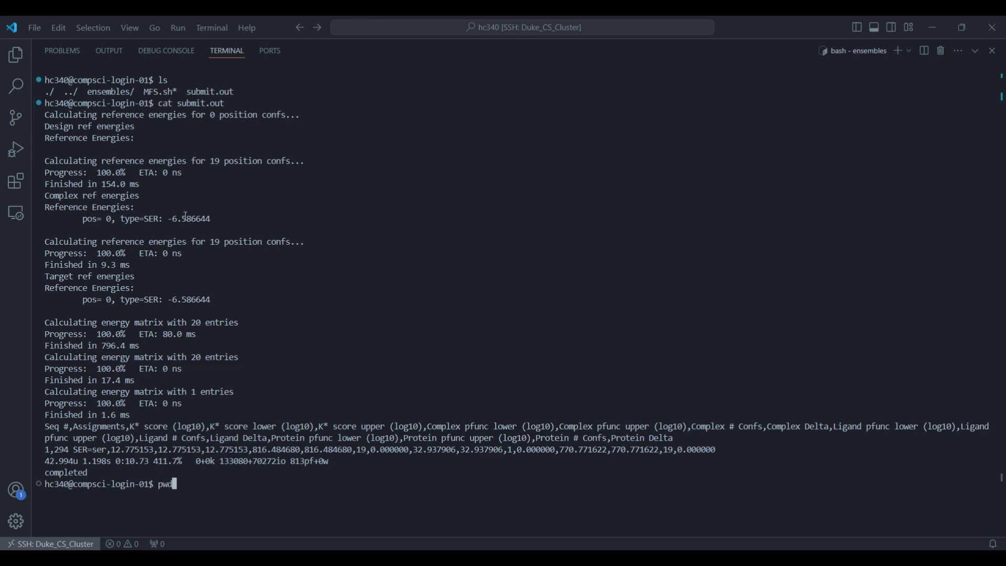
pyautogui.press('Return')
pyautogui.hotkey('ctrl', 'l')
pyautogui.write('ls')
pyautogui.press('Return')
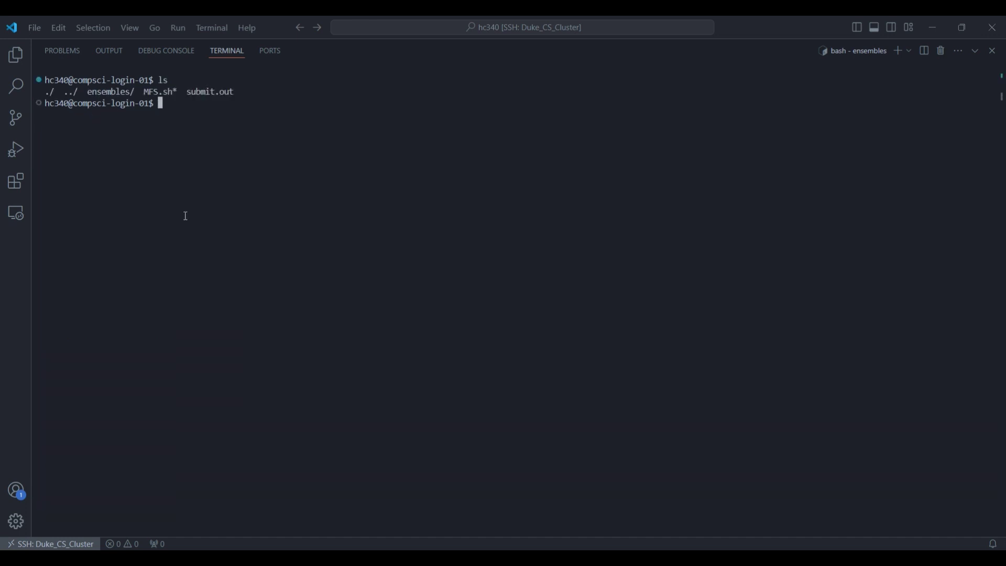
# Step: List the contents of the ensembles folder and examine its design and protein CSV files and the seq.294-SER=ser.pdb file
pyautogui.write('cd e')
pyautogui.press('Tab')
pyautogui.press('Return')
pyautogui.write('ls')
pyautogui.press('Return')
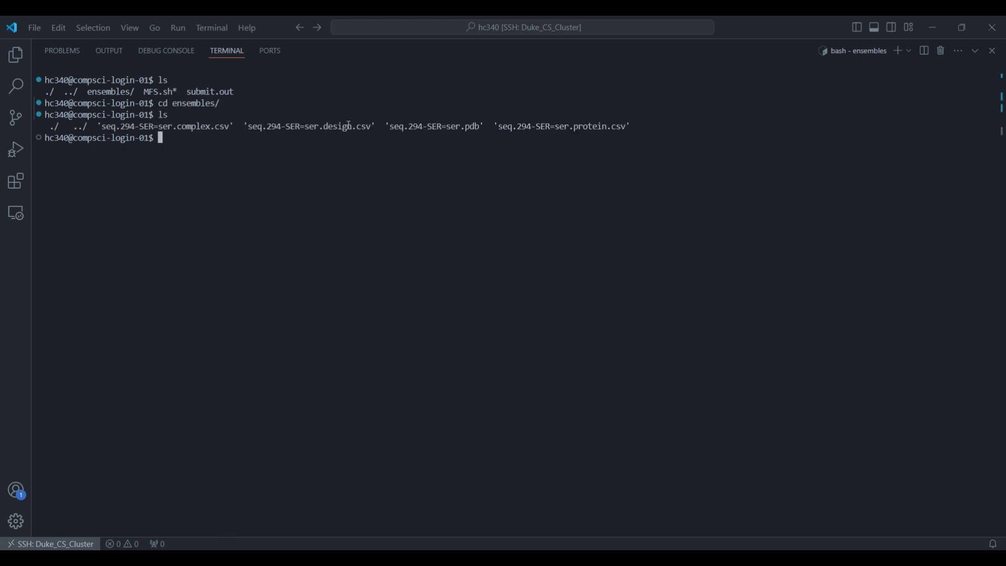
pyautogui.moveTo(352, 128); pyautogui.dragTo(372, 127)
pyautogui.moveTo(608, 127); pyautogui.dragTo(626, 127)
pyautogui.moveTo(392, 127); pyautogui.dragTo(480, 125)
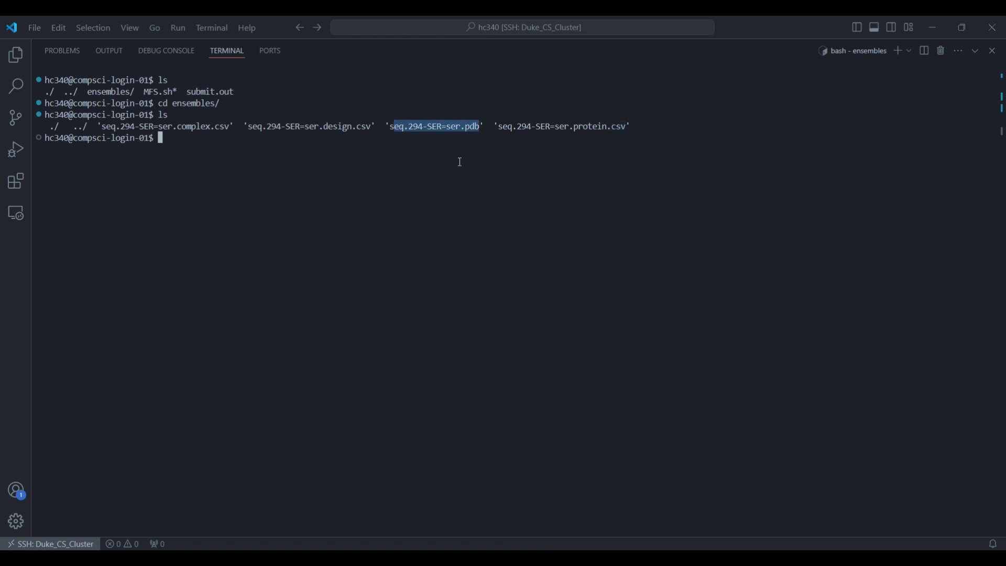
pyautogui.click(437, 129)
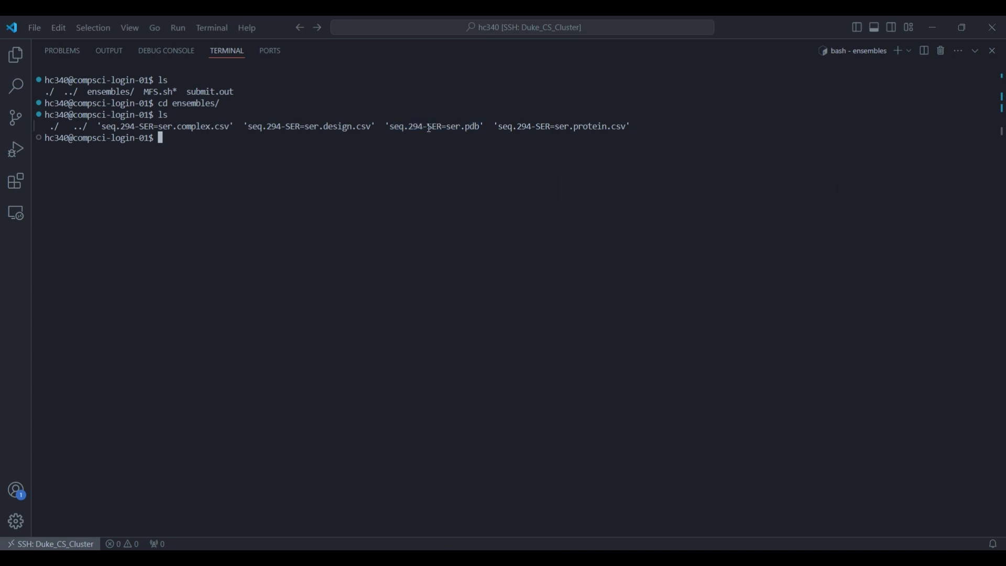
# Step: Examine the SER=ser assignment in the name of the PDB ensemble file
pyautogui.moveTo(429, 128); pyautogui.dragTo(458, 129)
pyautogui.click(448, 128)
pyautogui.click(446, 132)
pyautogui.moveTo(448, 129); pyautogui.dragTo(460, 128)
pyautogui.click(363, 189)
# Step: From the parent folder, print submit.out and copy the comma-separated K* results header and its result line
pyautogui.write('cd ..')
pyautogui.press('Return')
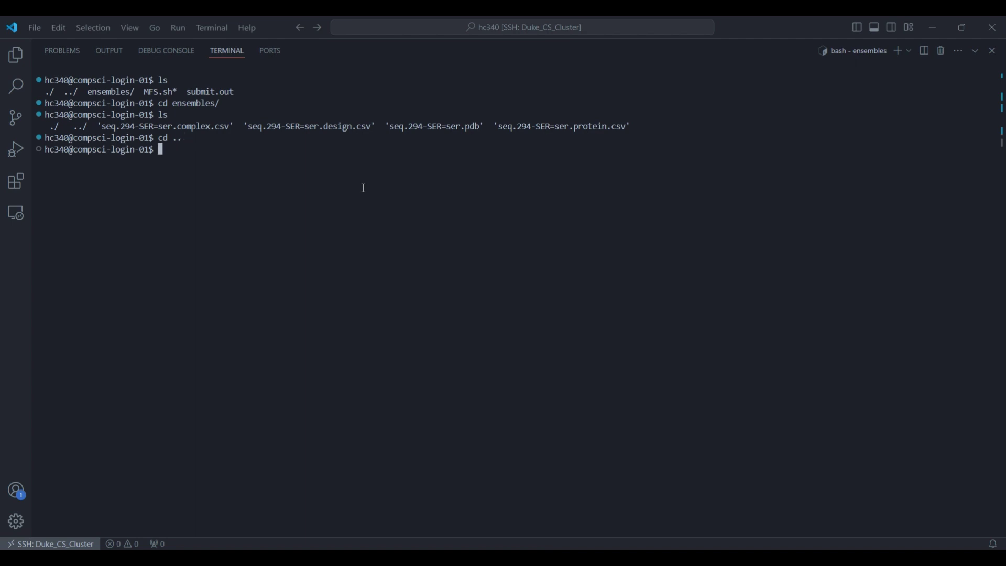
pyautogui.write('cat su')
pyautogui.press('Tab')
pyautogui.press('Return')
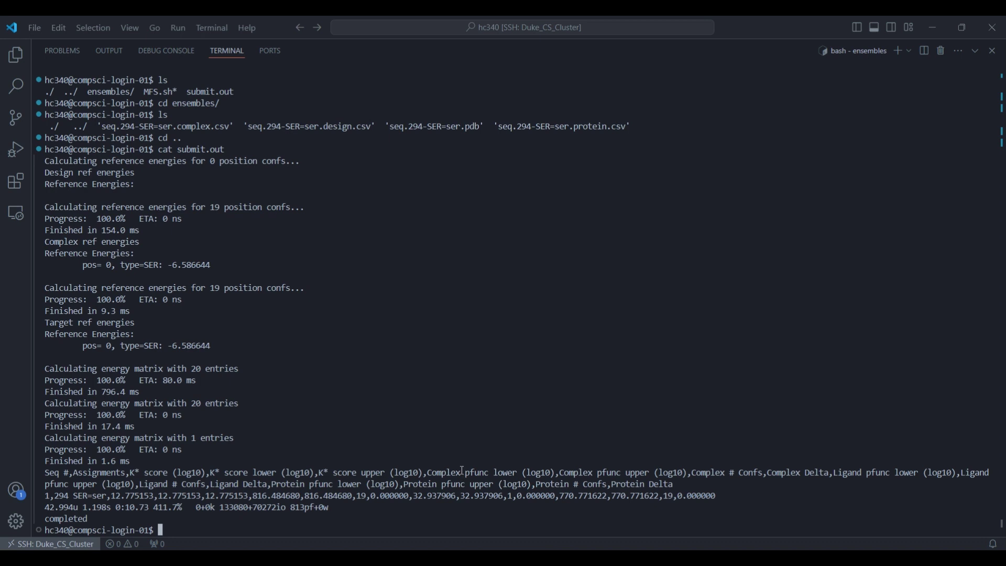
pyautogui.moveTo(719, 496); pyautogui.dragTo(48, 471)
pyautogui.hotkey('ctrl', 'c')
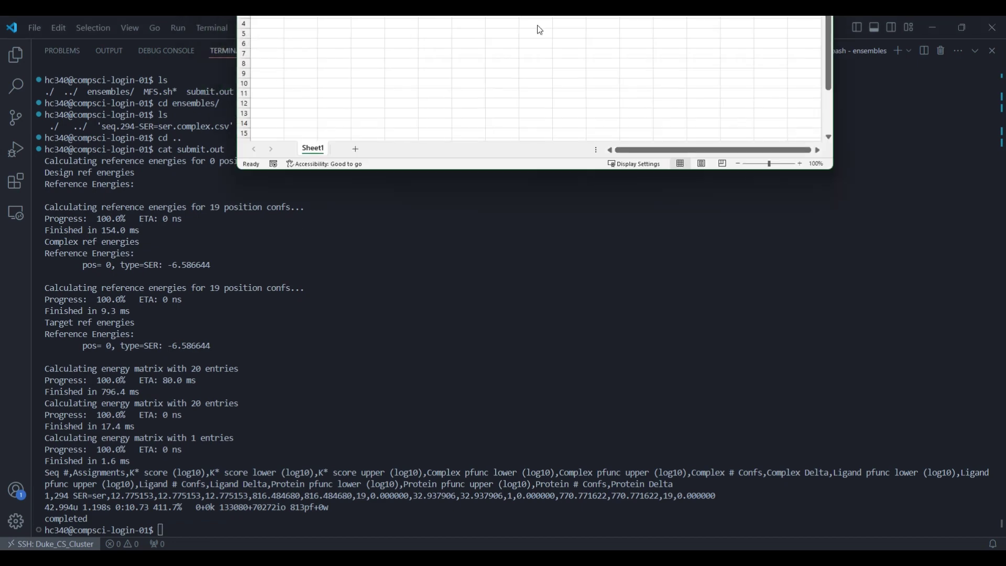
# Step: Switch to the blank Excel workbook, maximise it, and paste the copied K* results at cell A1
pyautogui.moveTo(536, 0); pyautogui.dragTo(480, 225)
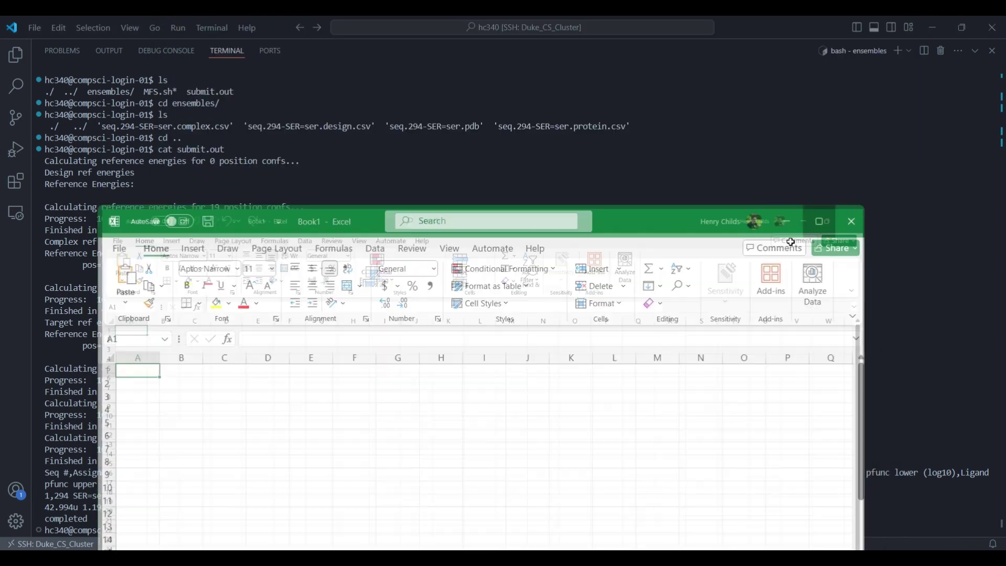
pyautogui.click(805, 237)
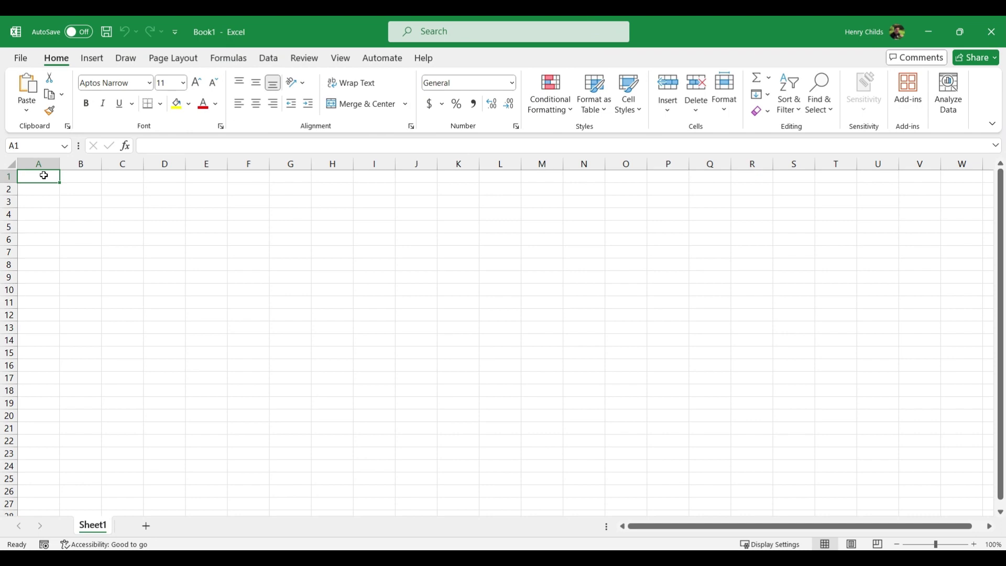
pyautogui.hotkey('ctrl', 'v')
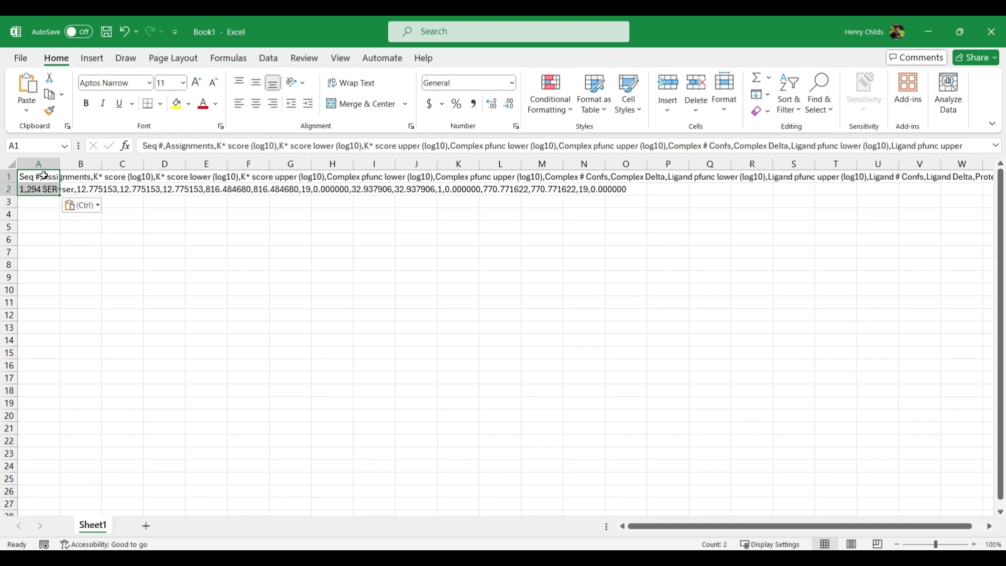
# Step: Split the pasted results with Text to Columns as delimited data, using only the comma as delimiter
pyautogui.click(268, 57)
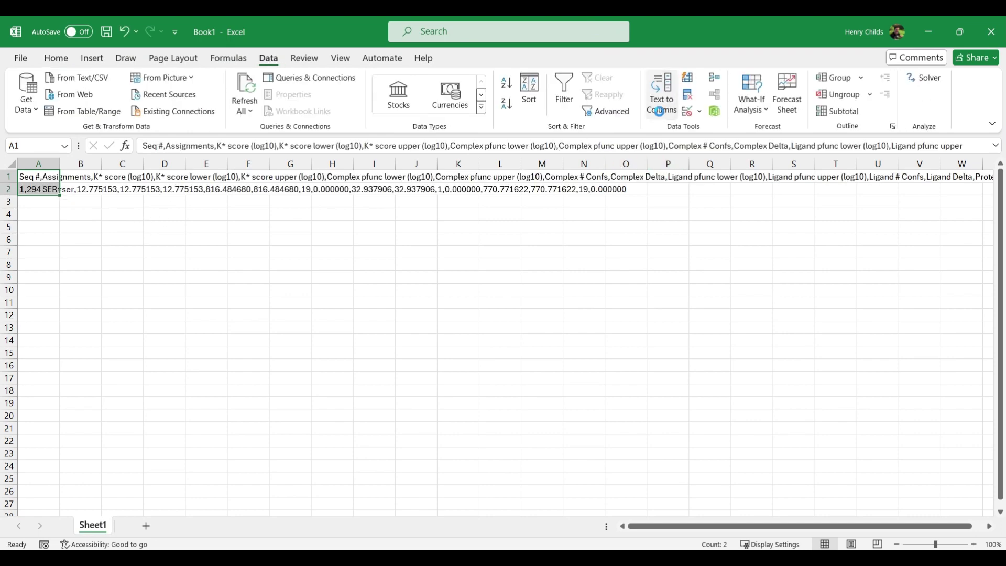
pyautogui.click(661, 98)
pyautogui.click(475, 257)
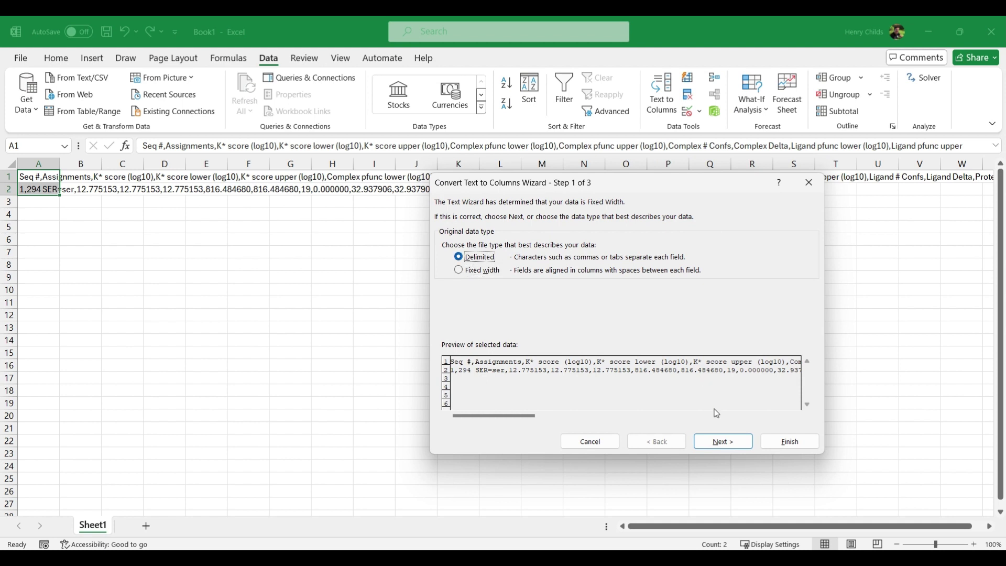
pyautogui.click(722, 440)
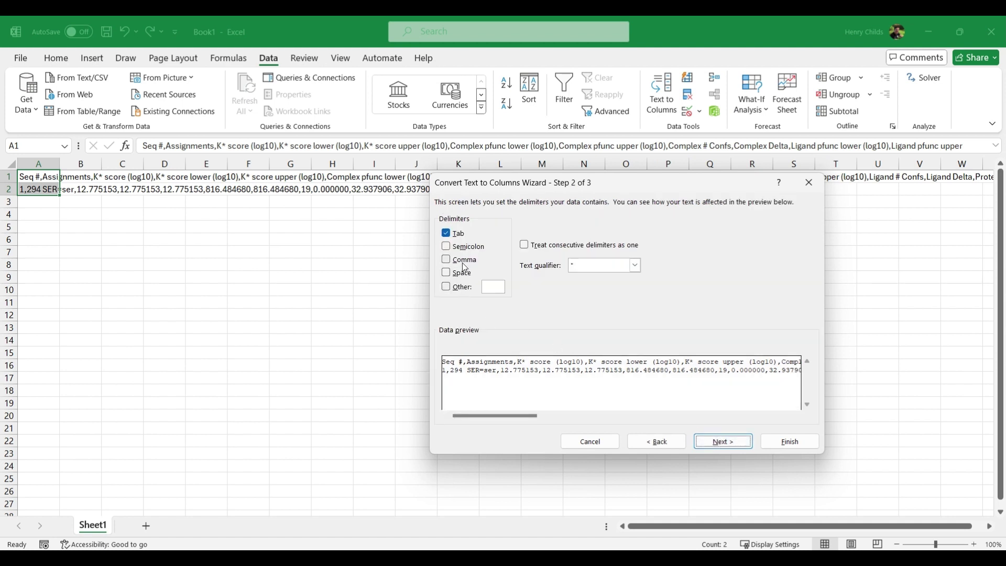
pyautogui.click(445, 258)
pyautogui.click(446, 232)
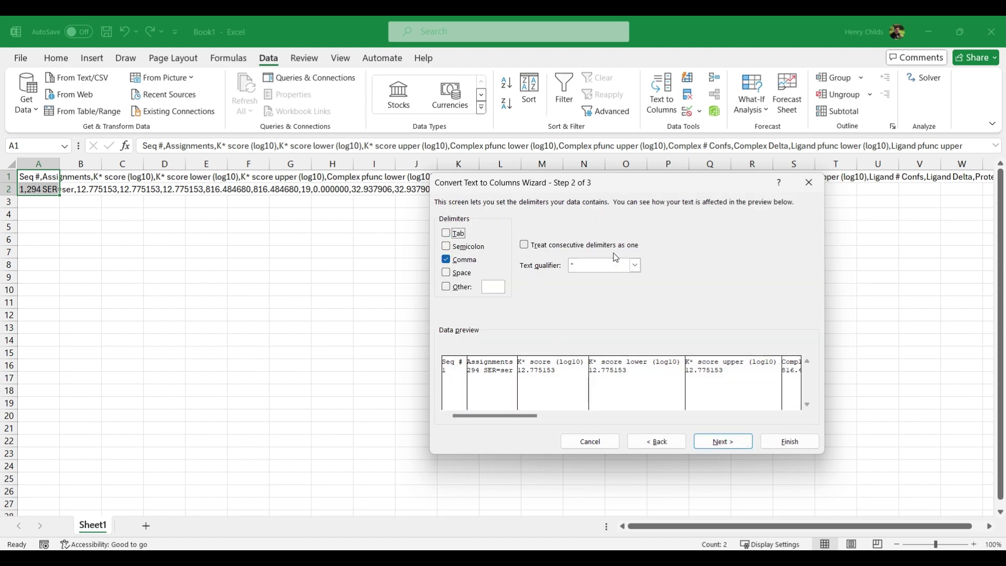
pyautogui.click(724, 441)
pyautogui.click(777, 443)
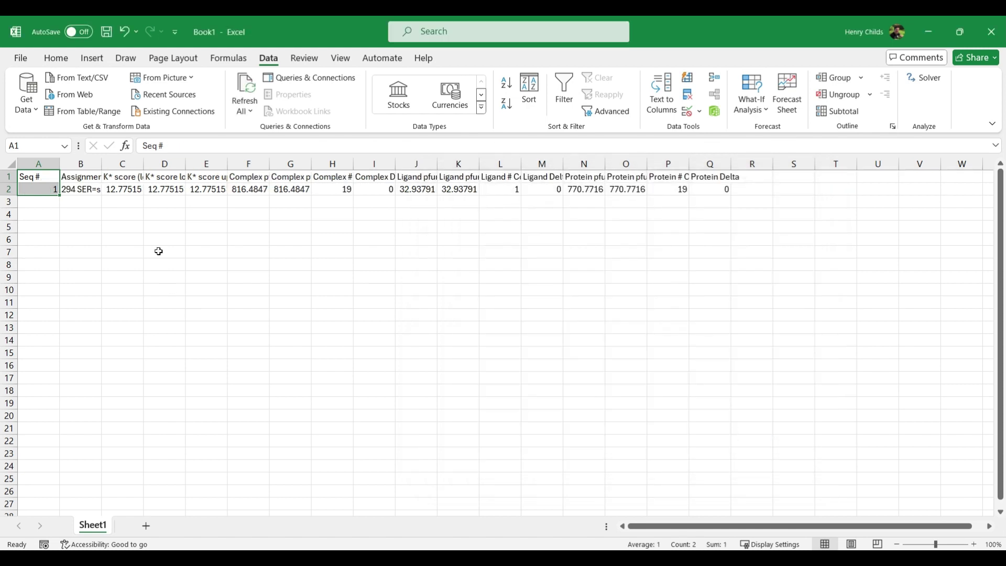
# Step: Resize the Assignments, K* score, K* score lower and upper, and Complex pfunc lower columns to make their contents more readable
pyautogui.moveTo(101, 163); pyautogui.dragTo(311, 173)
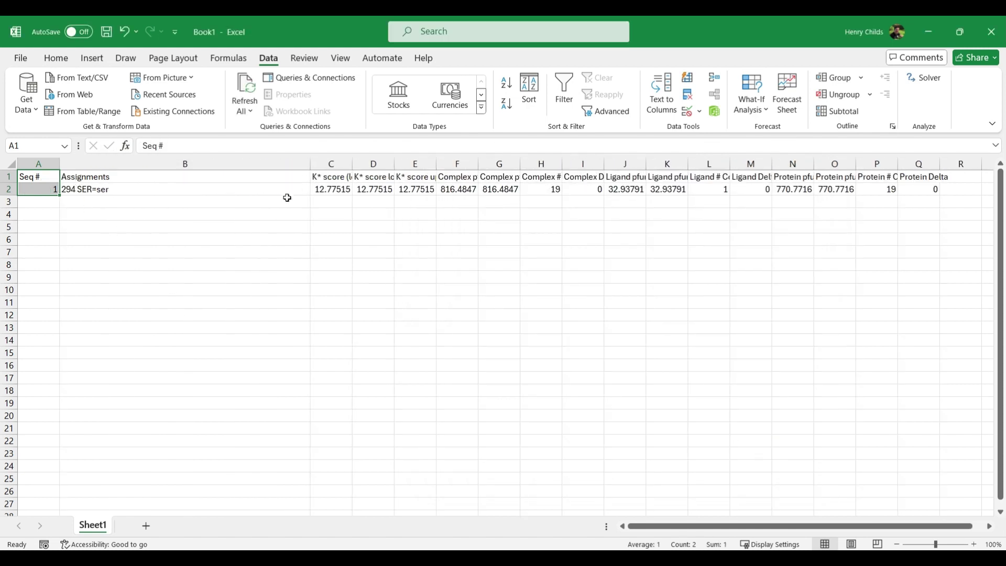
pyautogui.click(241, 246)
pyautogui.click(106, 190)
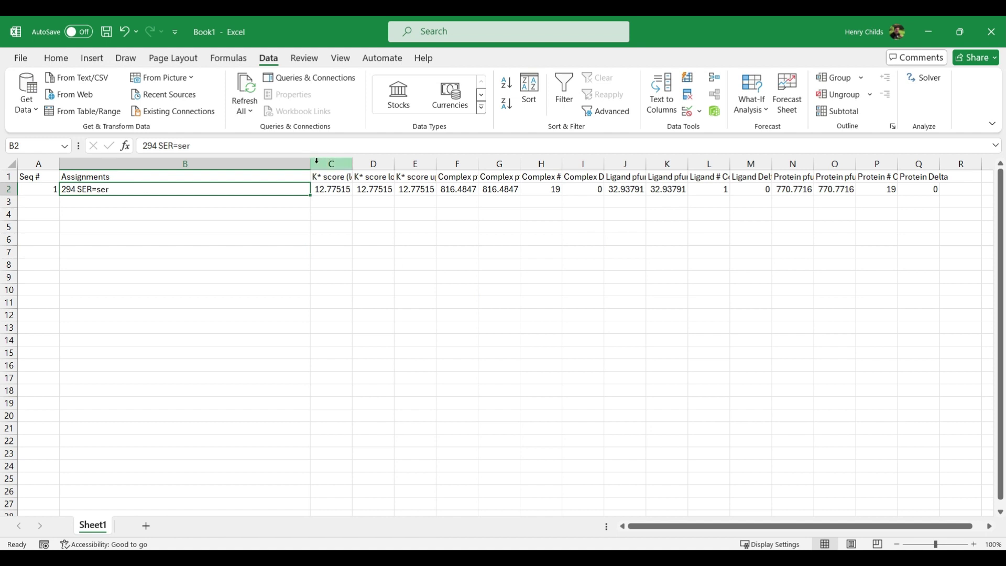
pyautogui.moveTo(310, 163); pyautogui.dragTo(253, 184)
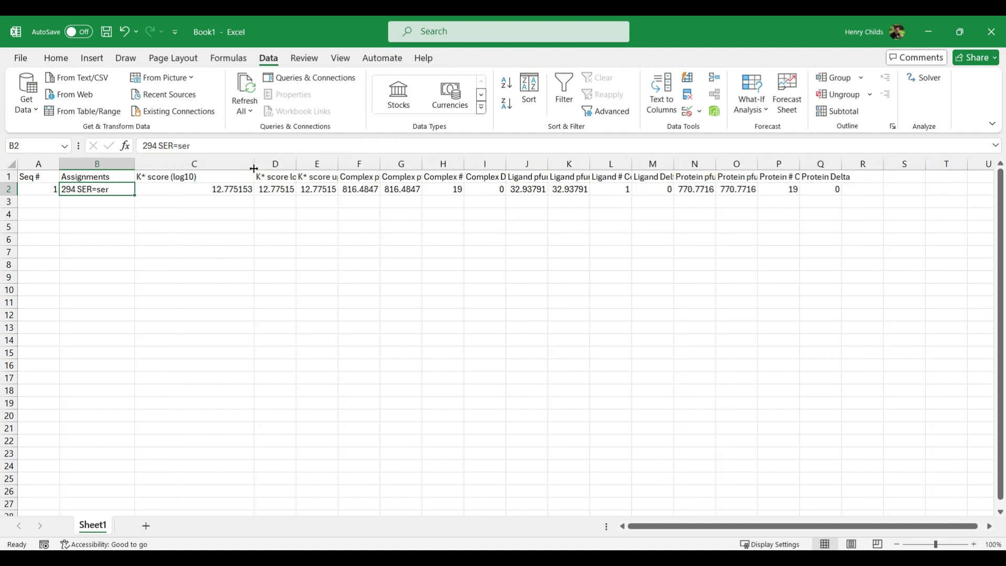
pyautogui.click(181, 186)
pyautogui.click(55, 58)
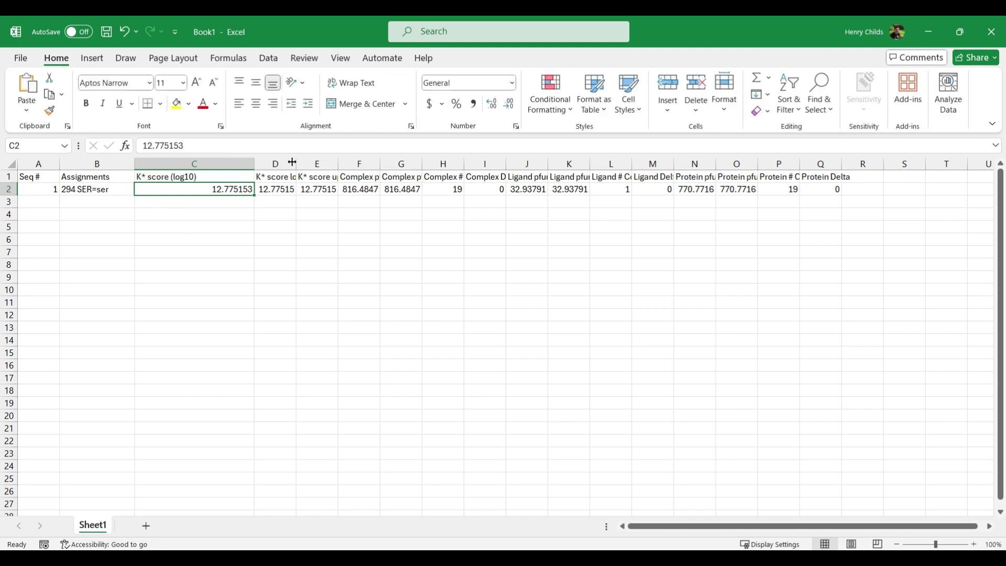
pyautogui.moveTo(296, 164); pyautogui.dragTo(485, 163)
pyautogui.moveTo(752, 526); pyautogui.dragTo(766, 526)
# Step: Examine the complex and ligand columns for their partition function bounds, numbers of conformations and deltas
pyautogui.click(475, 176)
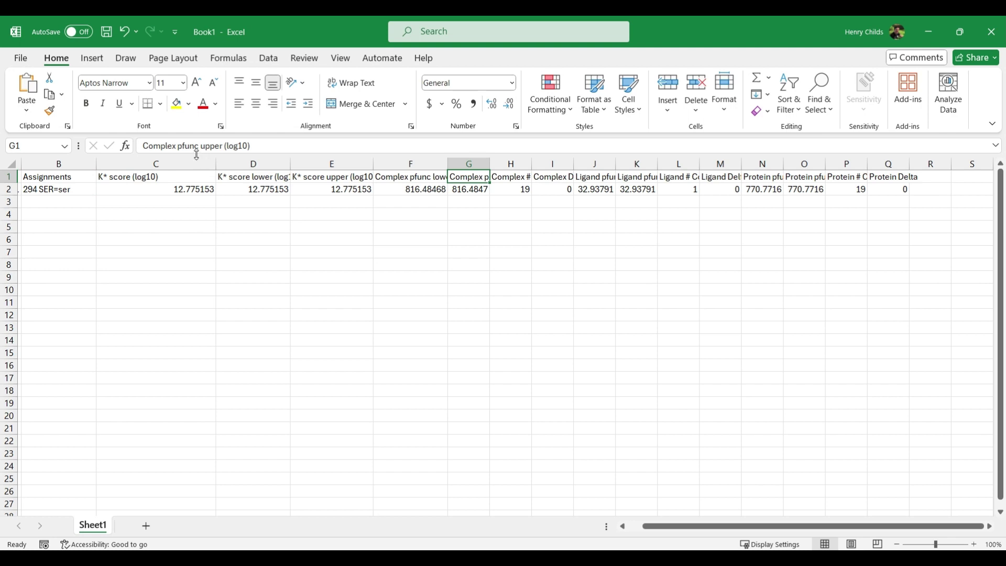
pyautogui.click(511, 179)
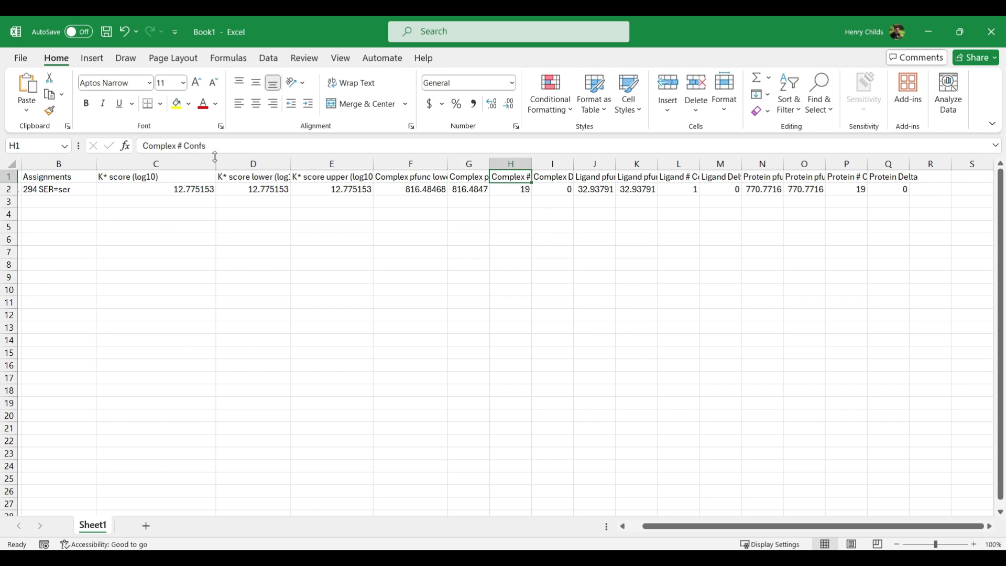
pyautogui.click(520, 190)
pyautogui.click(551, 177)
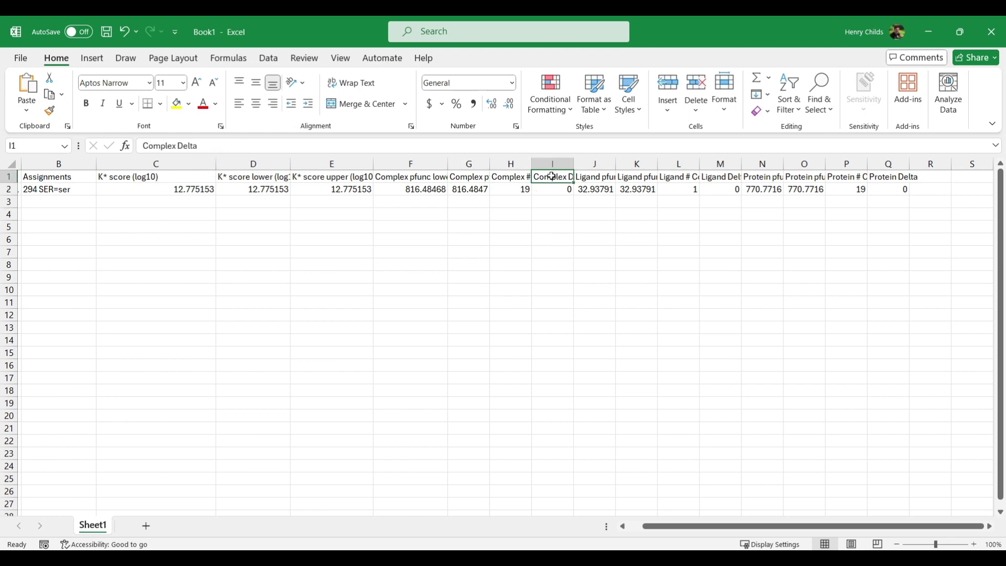
pyautogui.click(550, 190)
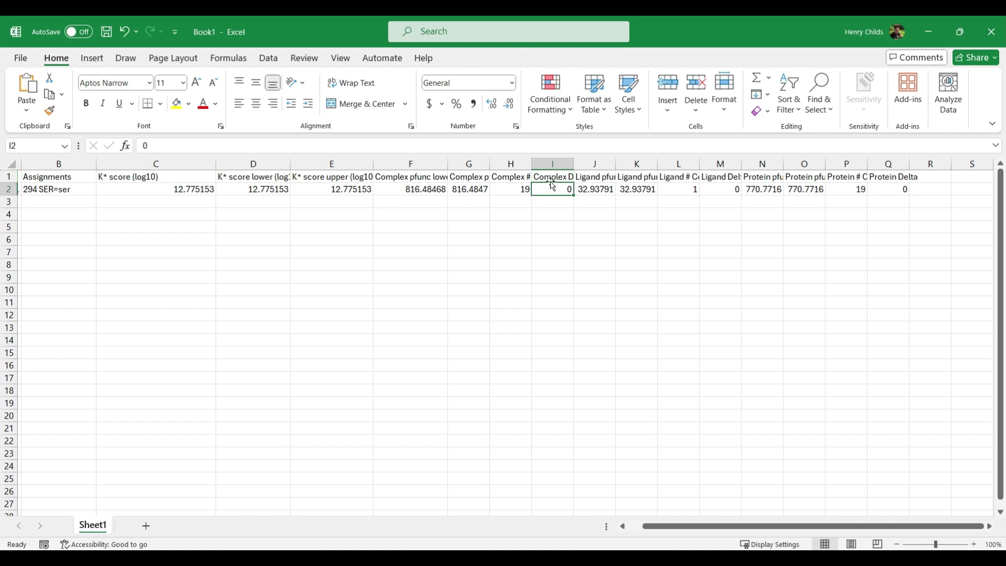
pyautogui.click(594, 177)
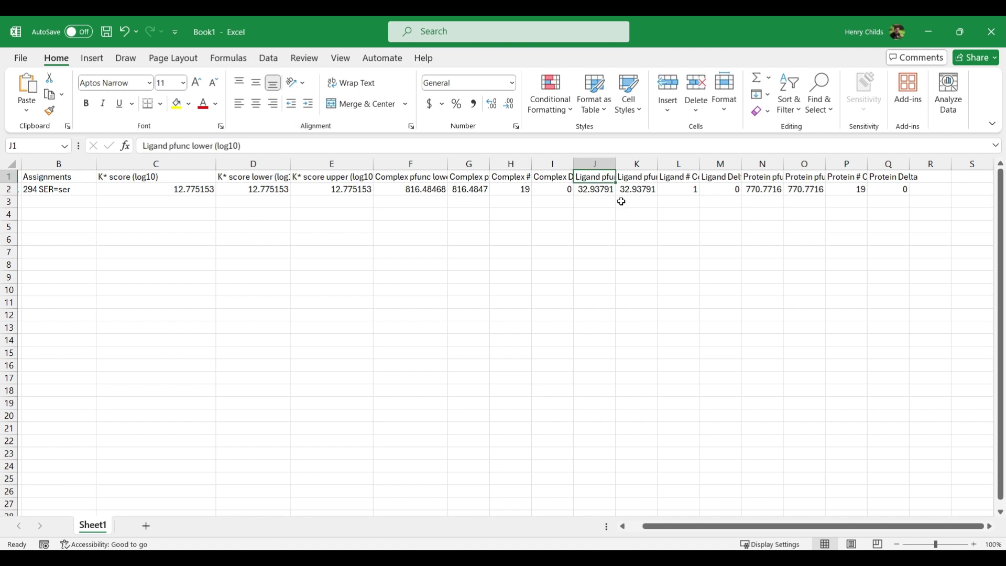
pyautogui.click(635, 178)
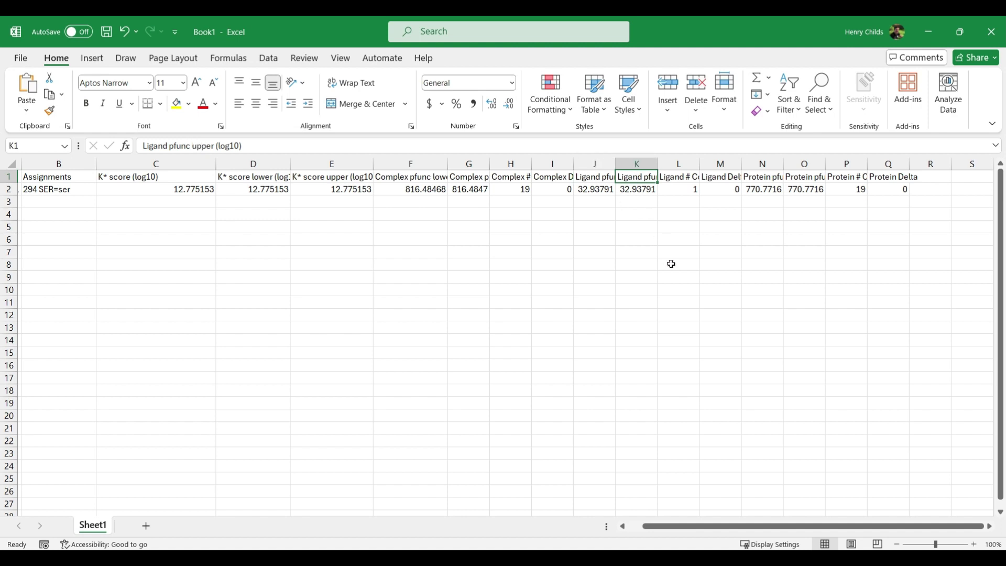
pyautogui.click(684, 189)
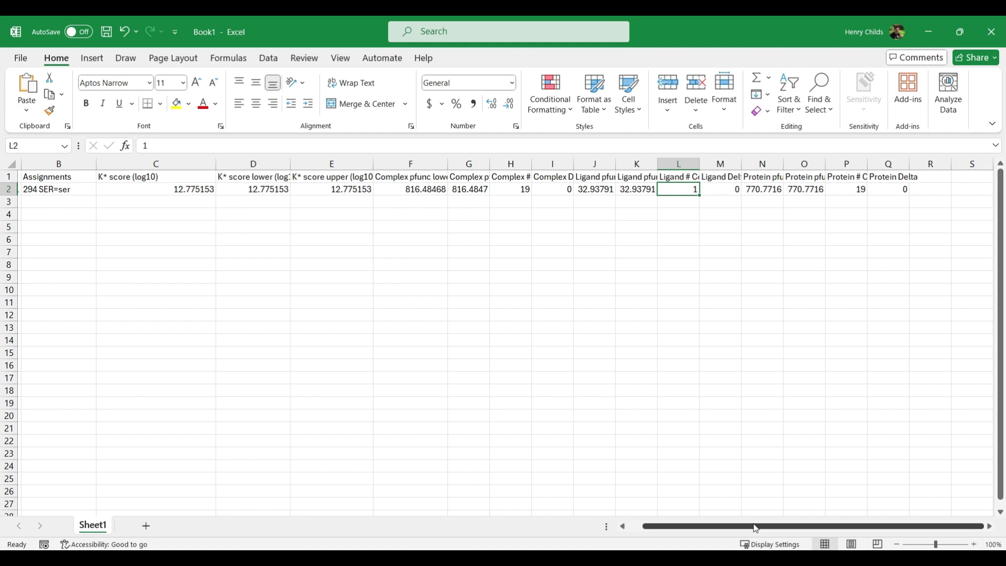
pyautogui.moveTo(755, 528); pyautogui.dragTo(754, 528)
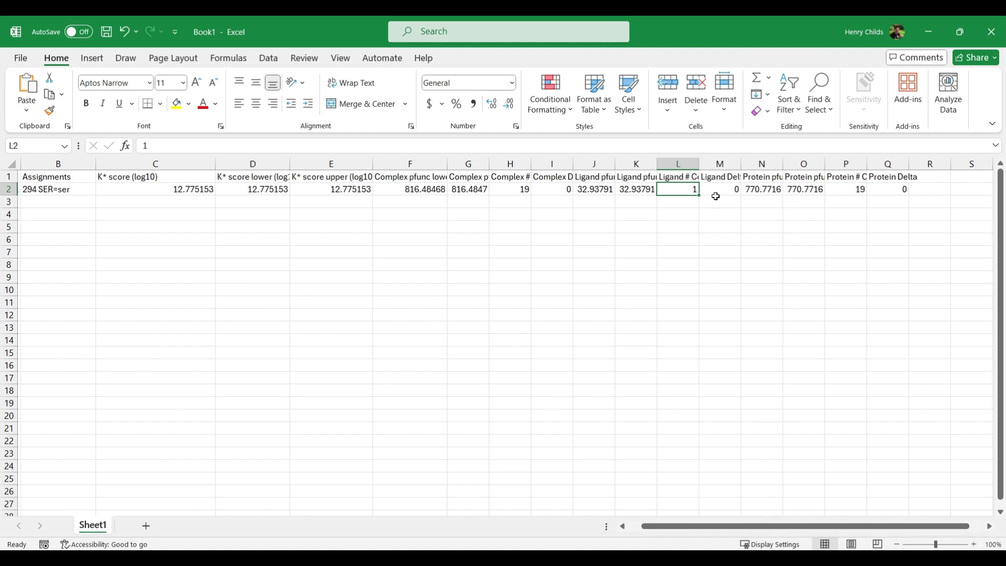
pyautogui.click(716, 194)
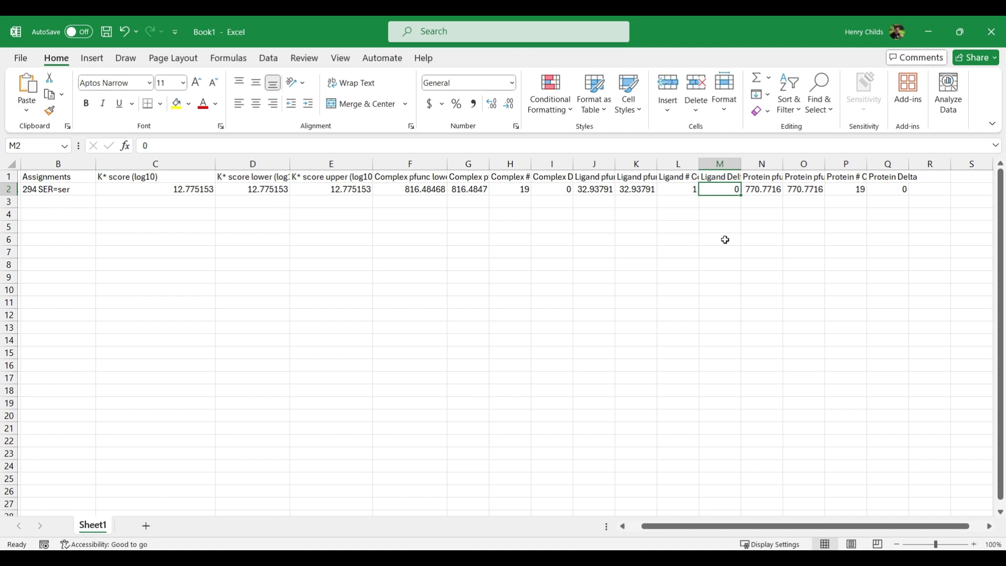
# Step: Check the protein partition function bounds, number of conformations and delta, and the overall K* score (log10)
pyautogui.click(771, 190)
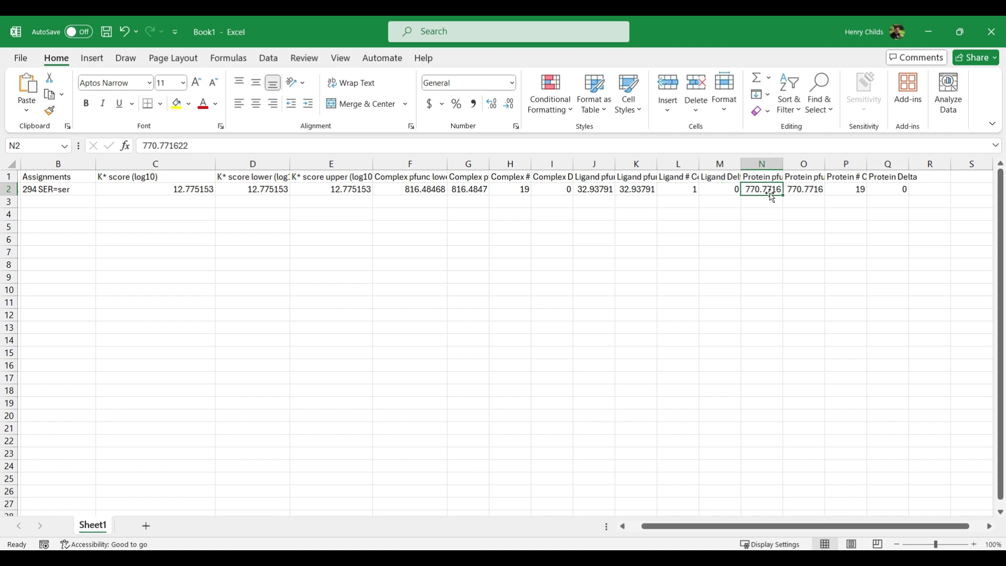
pyautogui.click(806, 193)
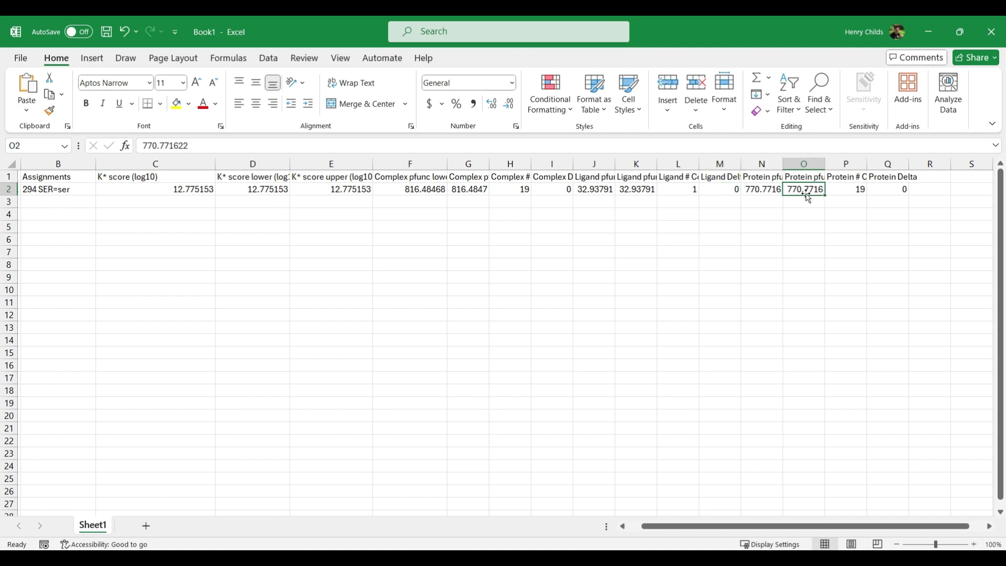
pyautogui.click(834, 192)
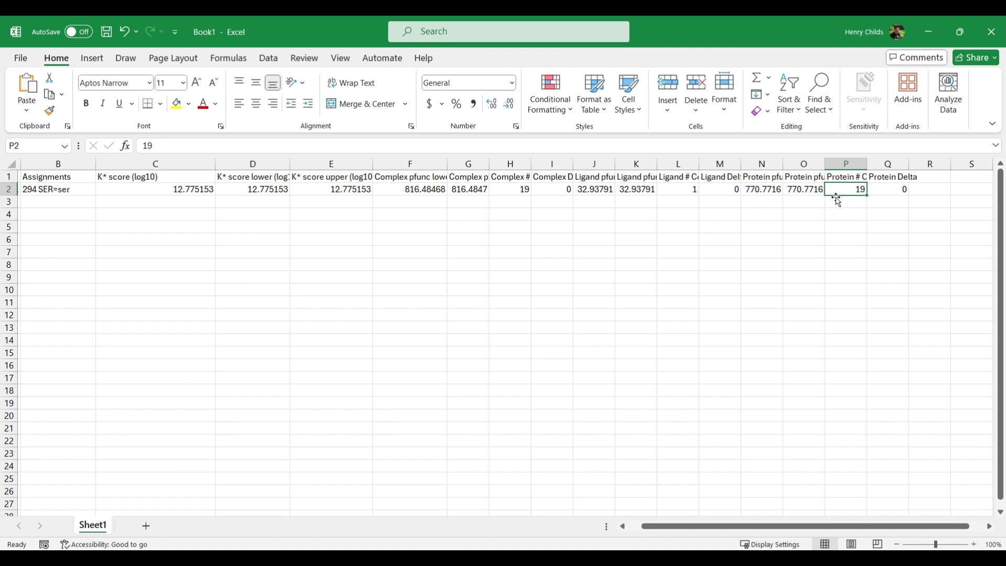
pyautogui.click(881, 189)
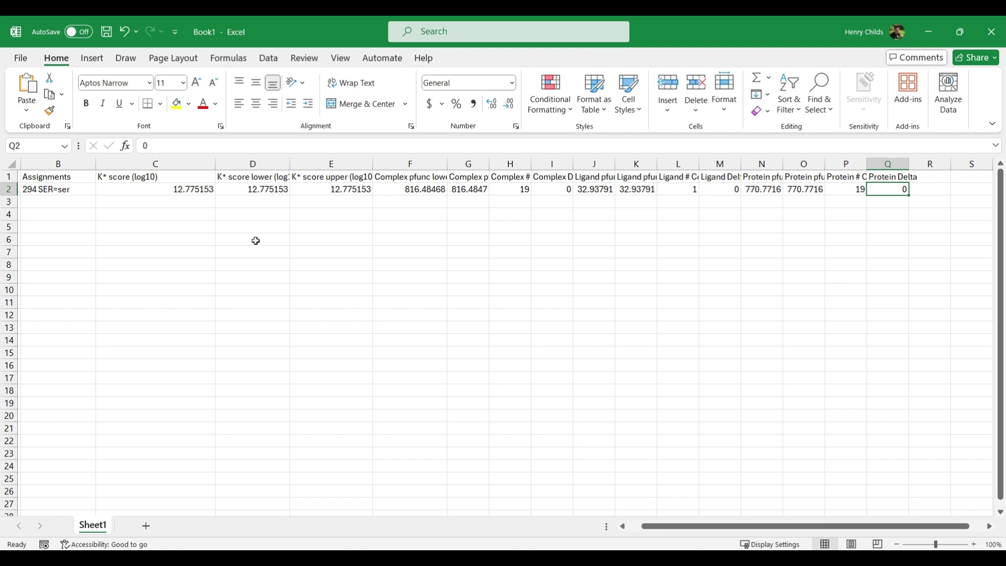
pyautogui.click(171, 193)
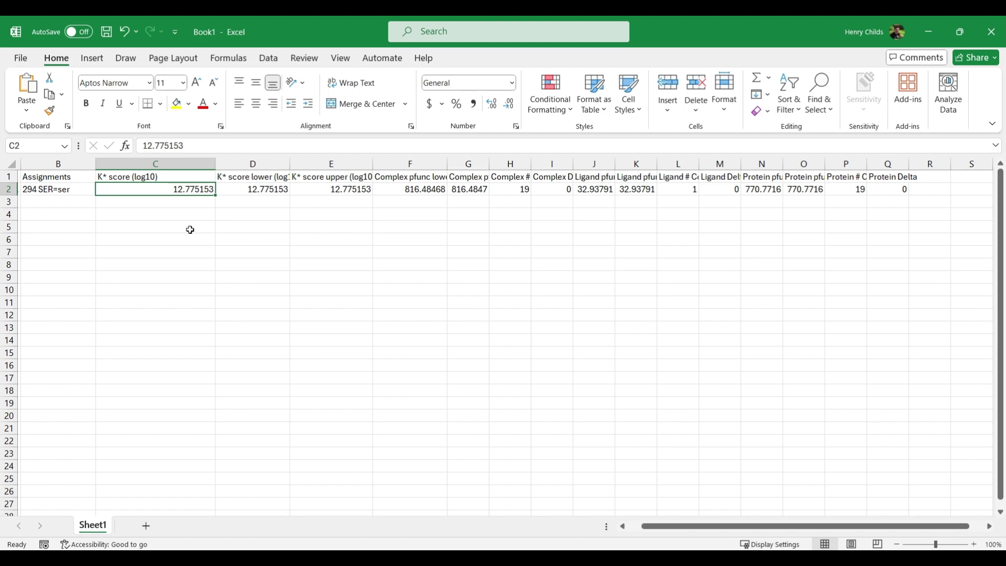
# Step: Return to the cluster terminal, change into the ensembles directory and list its files to locate seq.294-SER=ser.pdb
pyautogui.click(597, 495)
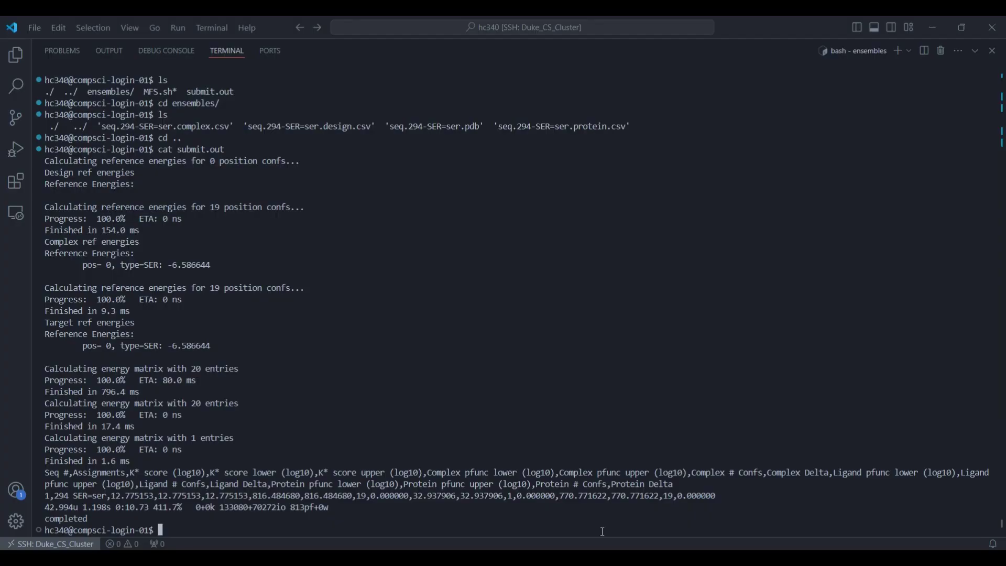
pyautogui.write('ls')
pyautogui.press('Return')
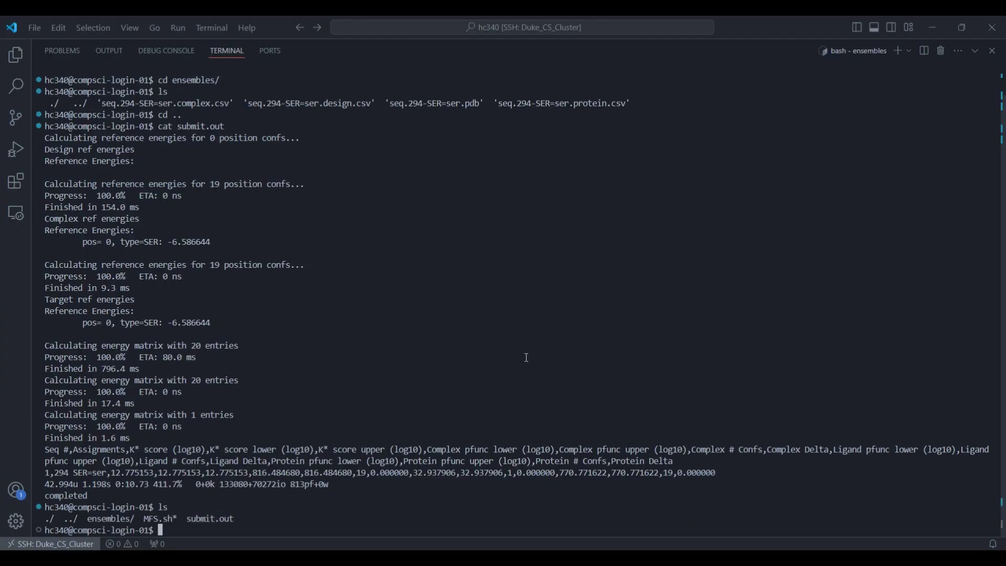
pyautogui.write('cd ensembles/')
pyautogui.press('Return')
pyautogui.write('ls')
pyautogui.press('Return')
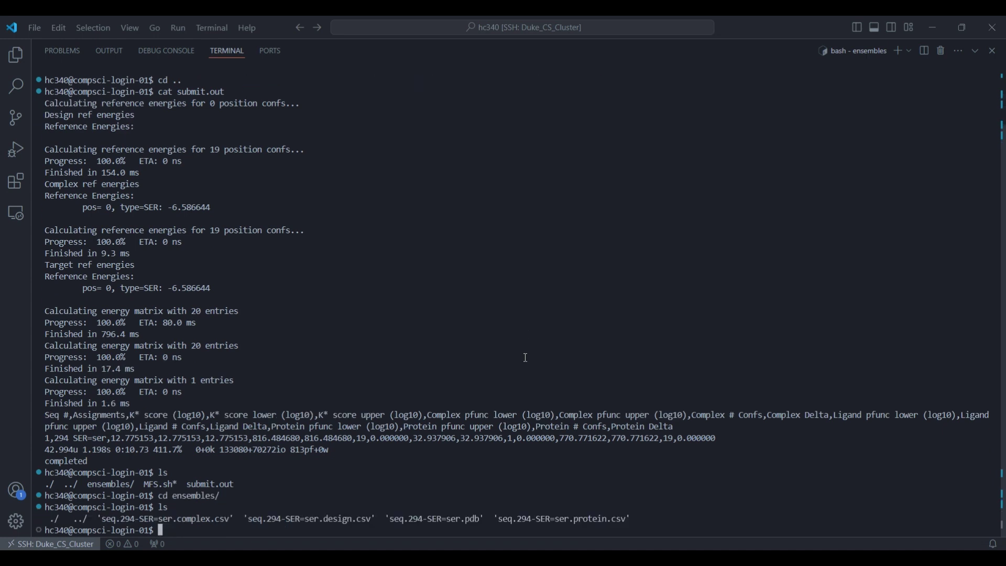
pyautogui.moveTo(393, 524); pyautogui.dragTo(480, 521)
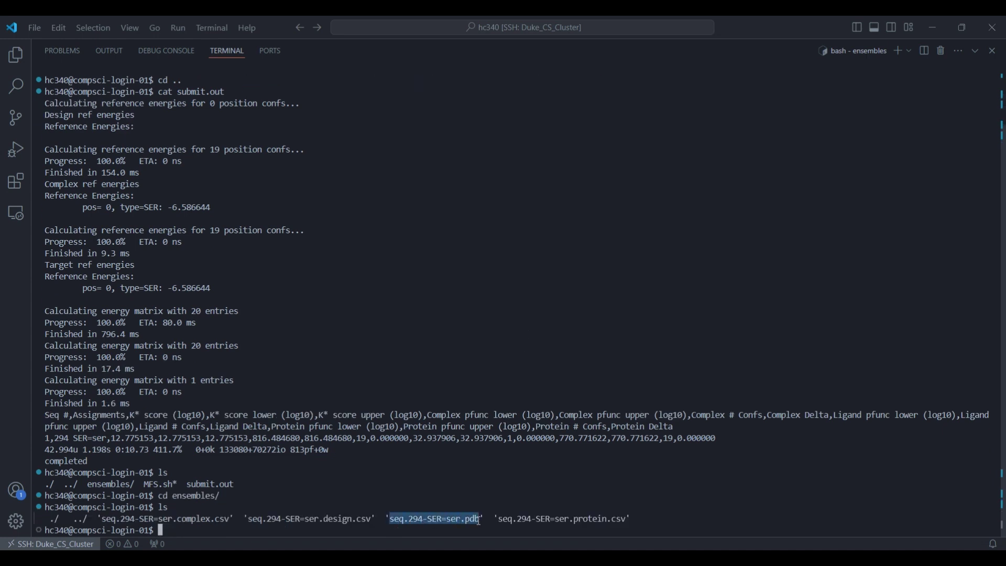
# Step: Switch to PyMOL and run dss to assign secondary structure to the seq.294-SER_ser ensemble
pyautogui.click(770, 415)
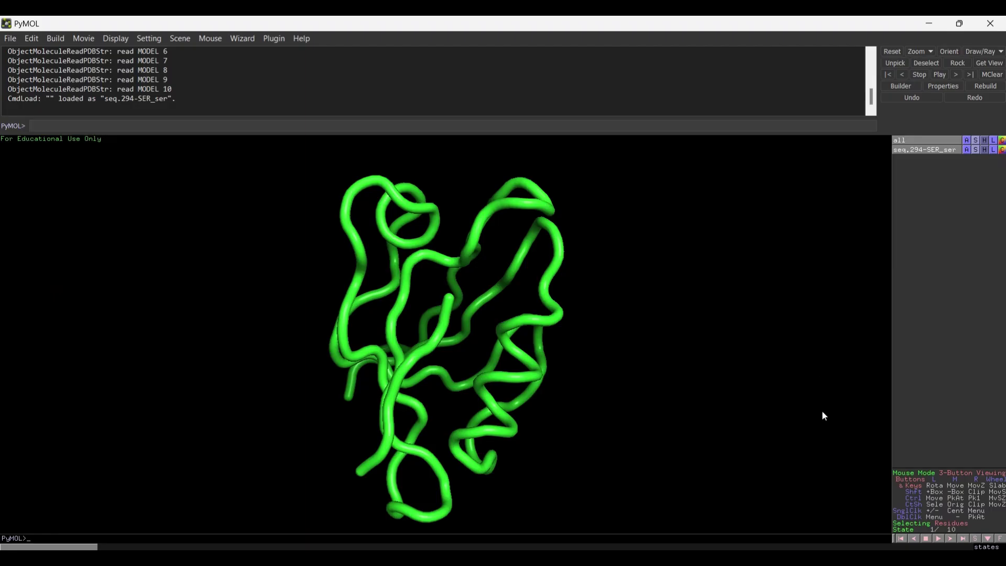
pyautogui.moveTo(564, 375); pyautogui.dragTo(424, 376)
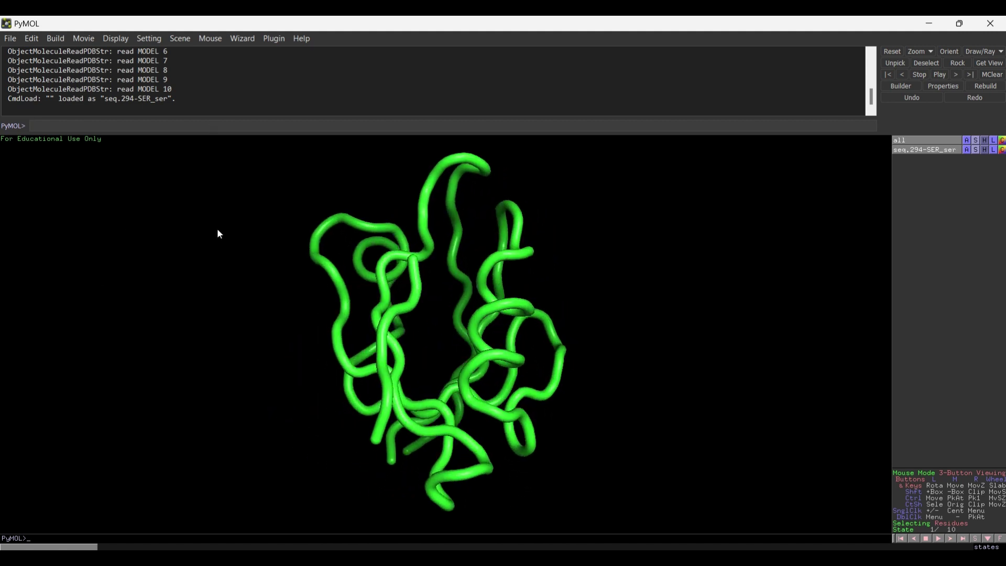
pyautogui.press('Return')
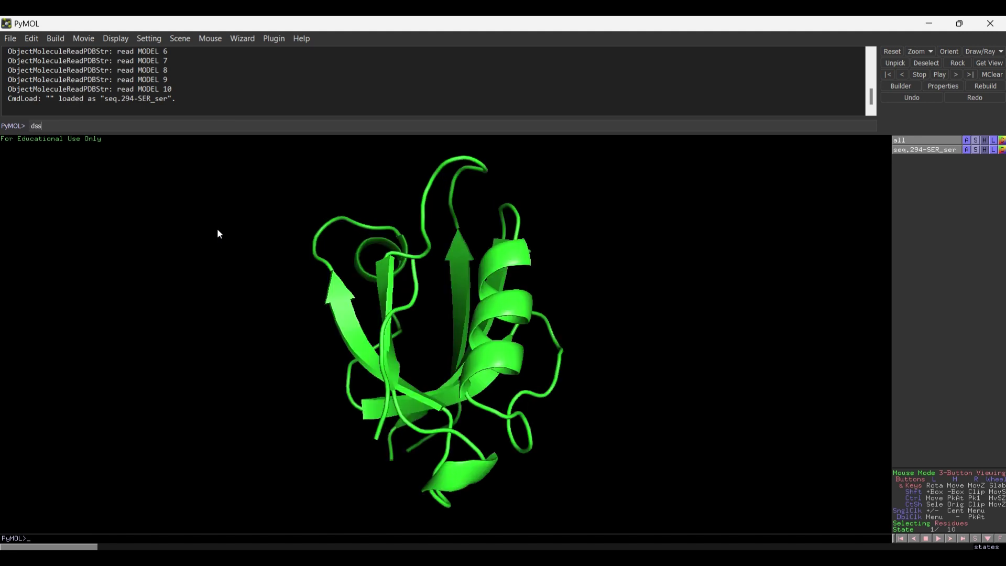
pyautogui.moveTo(429, 343); pyautogui.dragTo(478, 287)
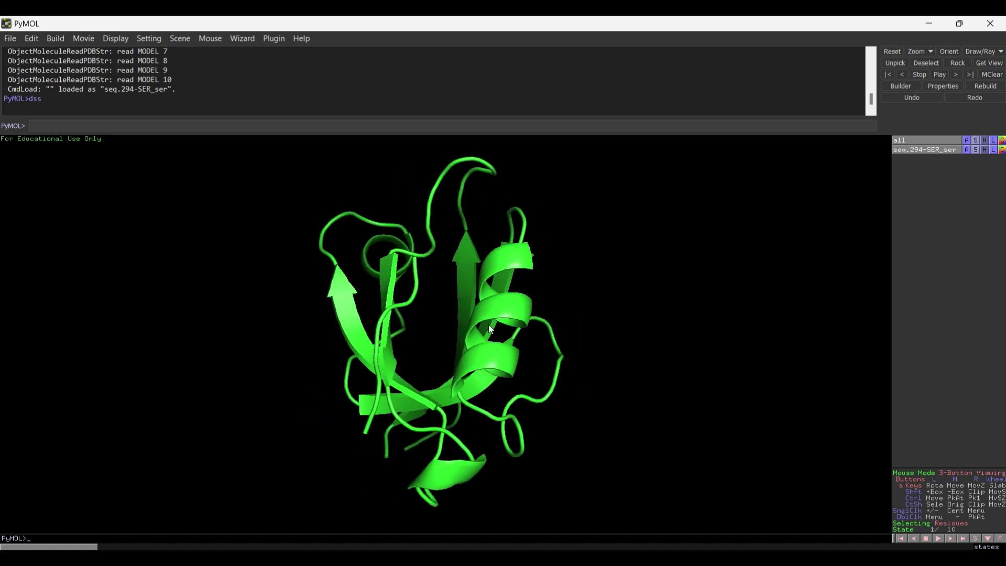
pyautogui.moveTo(490, 328); pyautogui.dragTo(420, 353)
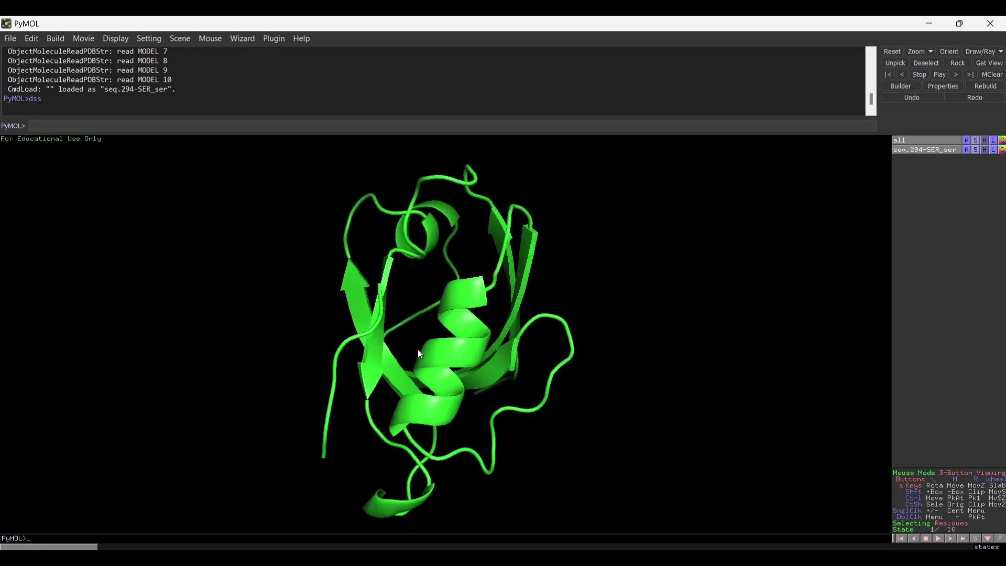
# Step: Display the sequence and extract the chain A peptide GGGISL from seq.294-SER_ser into its own object
pyautogui.click(978, 537)
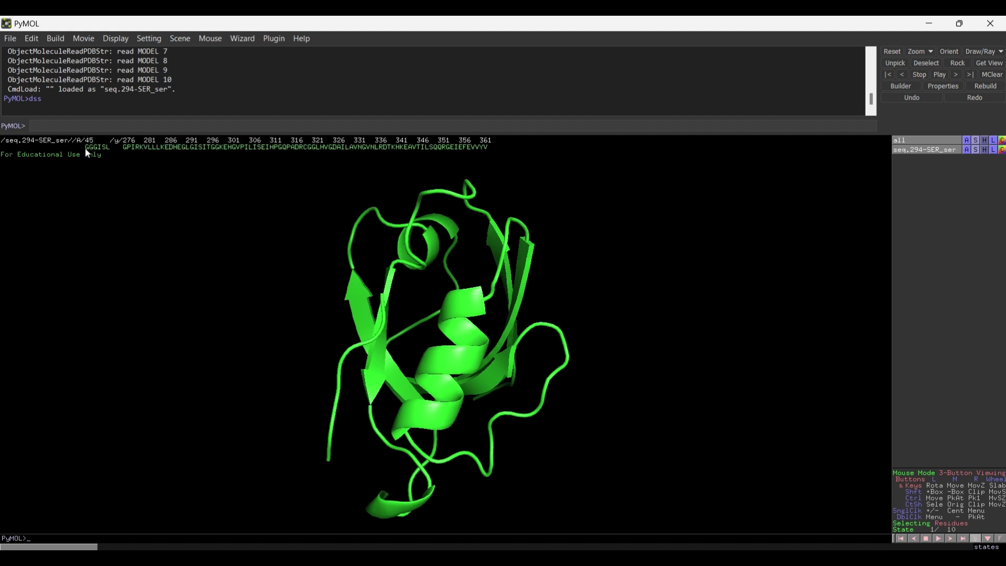
pyautogui.moveTo(85, 147); pyautogui.dragTo(110, 148)
pyautogui.rightClick(100, 147)
pyautogui.moveTo(104, 167)
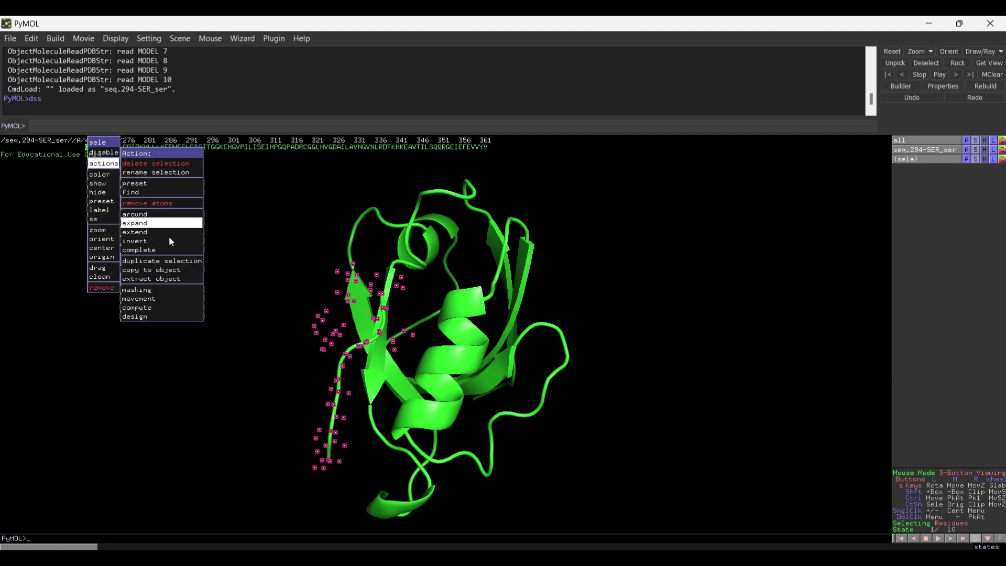
pyautogui.click(171, 279)
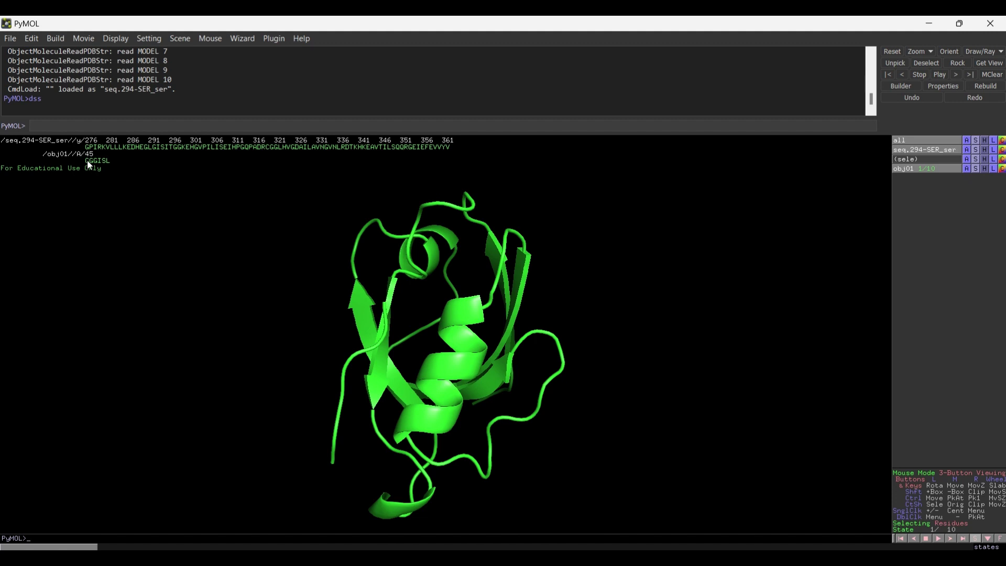
# Step: Load interaction dots between seq.294-SER_ser and obj01 using the Protein Interaction Viewer plugin, then close the plugin
pyautogui.click(274, 38)
pyautogui.moveTo(300, 75)
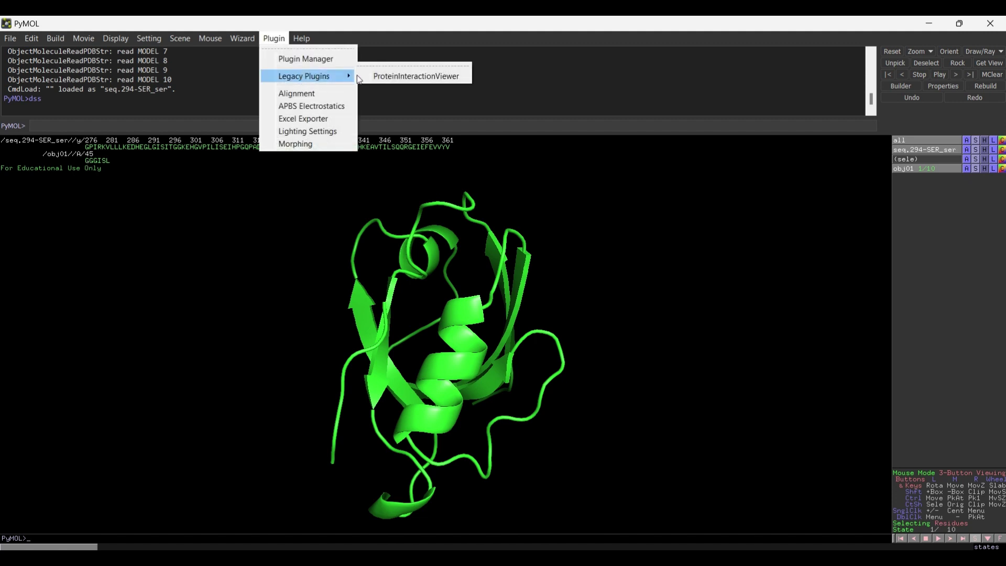
pyautogui.click(439, 76)
pyautogui.click(180, 50)
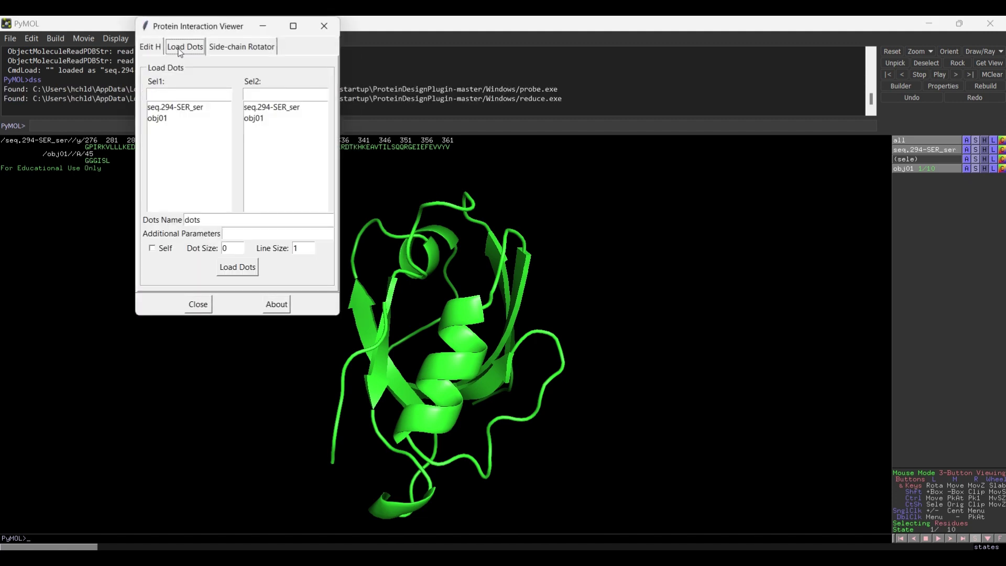
pyautogui.click(204, 108)
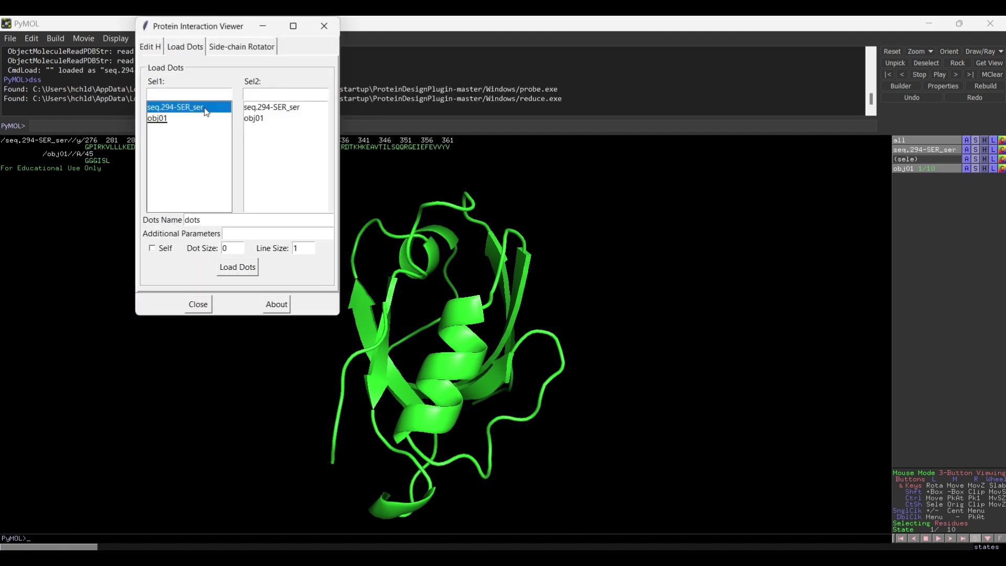
pyautogui.click(255, 119)
pyautogui.click(237, 271)
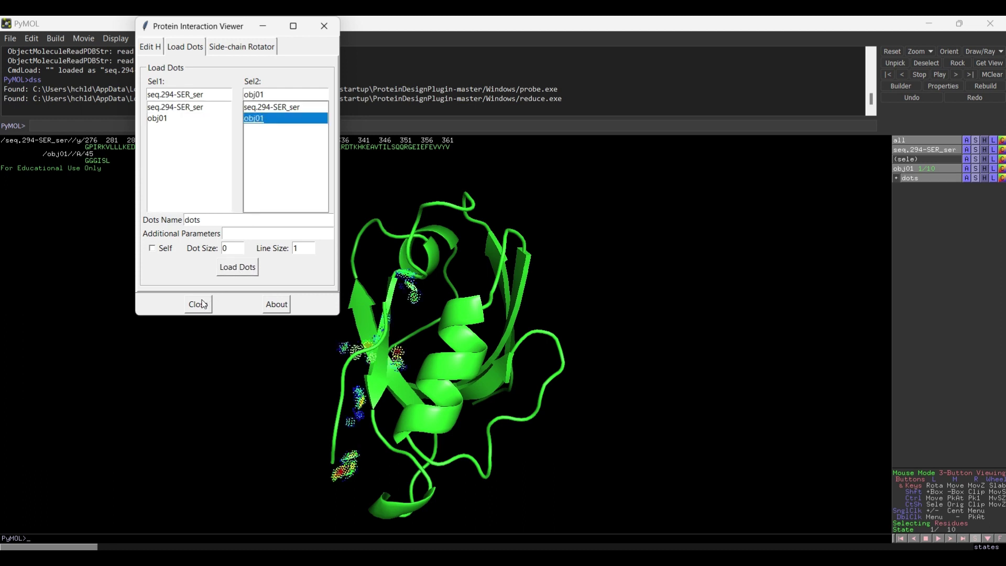
pyautogui.click(199, 303)
# Step: Select all residues of both the protein and the GGGISL peptide and show them as licorice
pyautogui.click(96, 155)
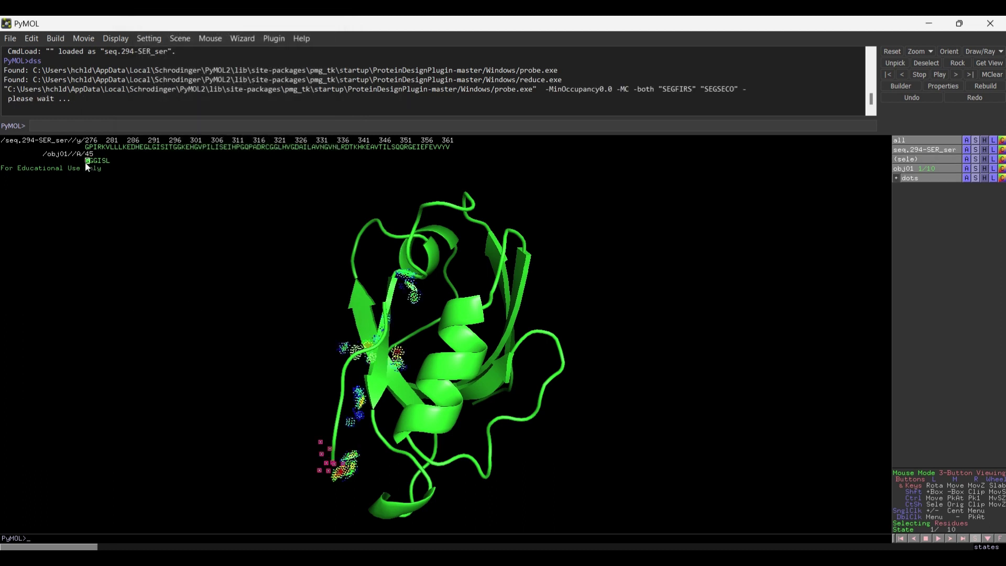
pyautogui.moveTo(88, 148); pyautogui.dragTo(448, 150)
pyautogui.rightClick(425, 145)
pyautogui.moveTo(432, 188)
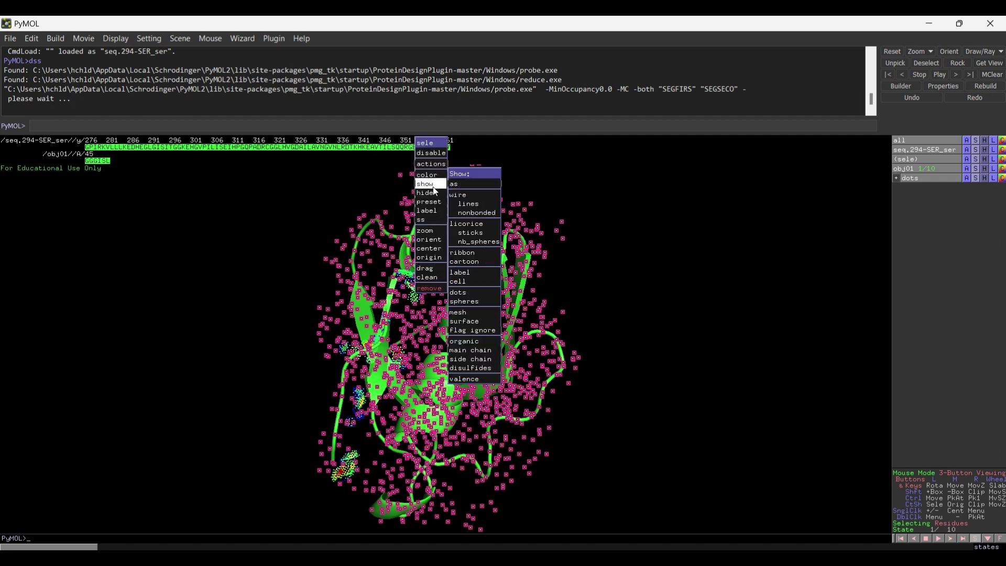
pyautogui.moveTo(466, 184)
pyautogui.click(520, 224)
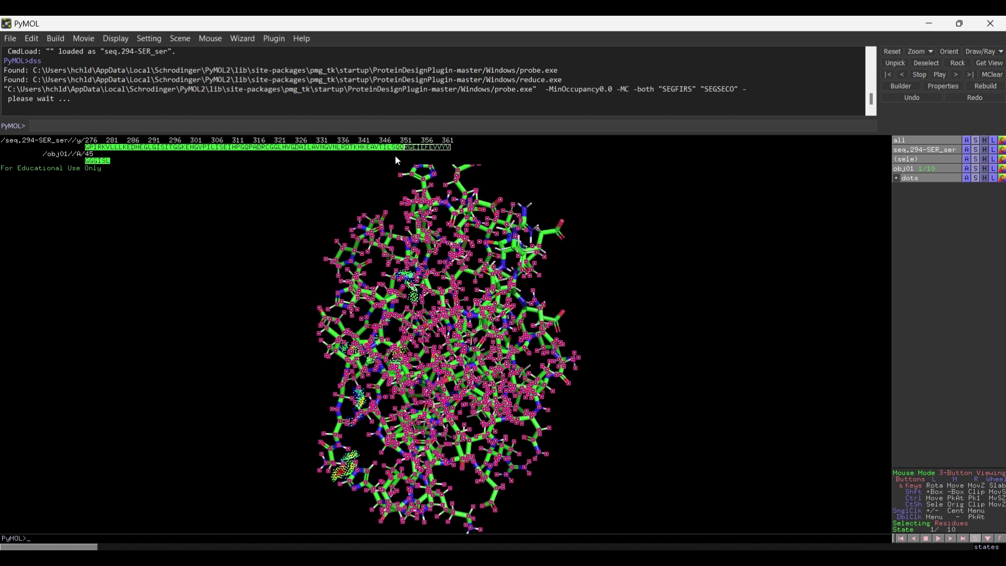
# Step: Color only the GGGISL peptide in a magenta shade to distinguish it from the protein
pyautogui.click(103, 161)
pyautogui.rightClick(103, 162)
pyautogui.moveTo(104, 189)
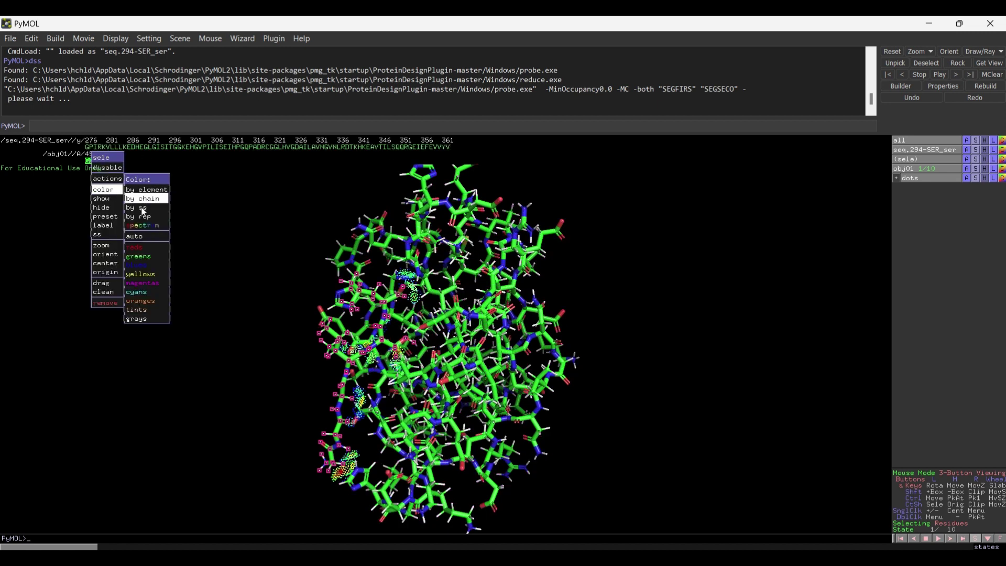
pyautogui.moveTo(139, 208)
pyautogui.click(184, 225)
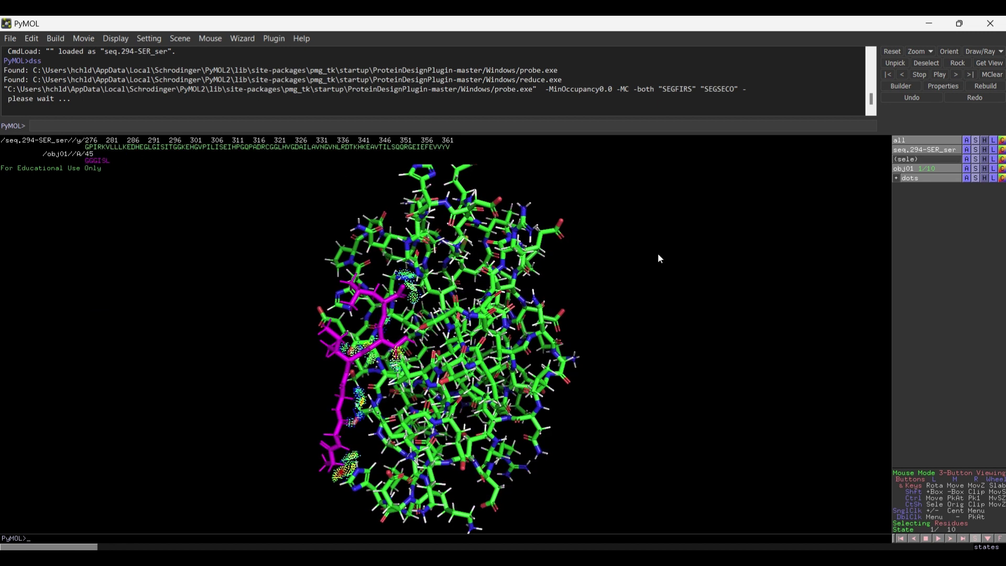
# Step: Expand the dots group and hide the small overlap, vdW contact and H-bond dots, leaving the bad overlap dots displayed
pyautogui.click(898, 178)
pyautogui.click(913, 187)
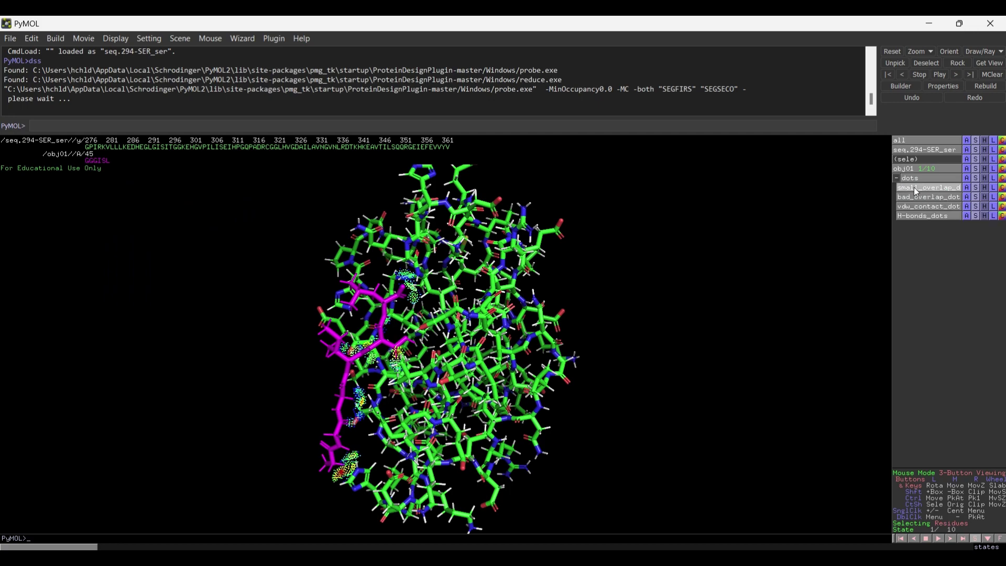
pyautogui.click(913, 206)
pyautogui.click(912, 217)
# Step: Identify serine 294 beside the peptide, clear the selection and inspect the surrounding residues from several angles
pyautogui.moveTo(737, 304); pyautogui.dragTo(476, 368)
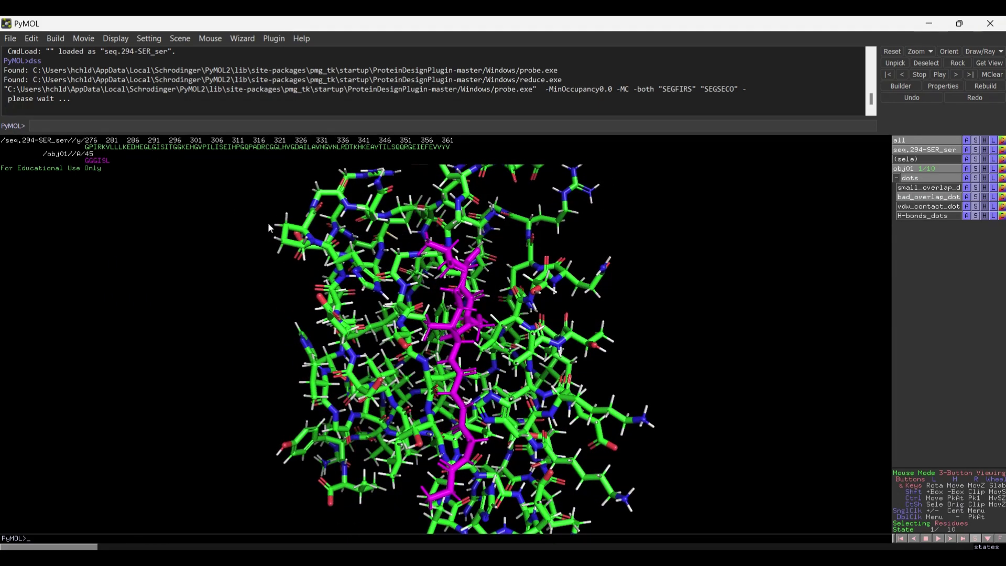
pyautogui.moveTo(269, 222); pyautogui.dragTo(558, 283)
pyautogui.click(379, 350)
pyautogui.click(141, 370)
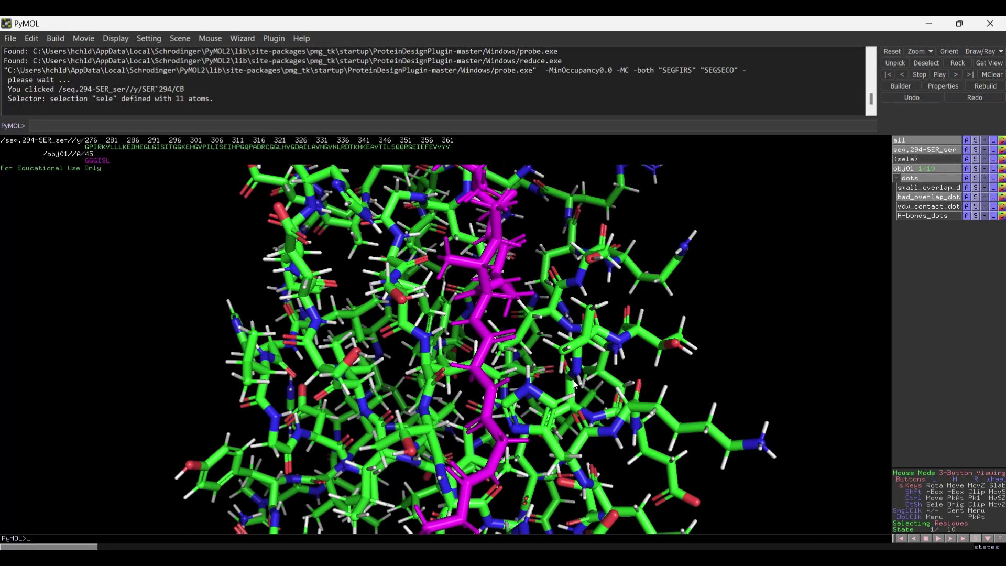
pyautogui.moveTo(575, 384); pyautogui.dragTo(538, 318)
pyautogui.moveTo(480, 233); pyautogui.dragTo(486, 278)
pyautogui.moveTo(514, 342); pyautogui.dragTo(561, 327)
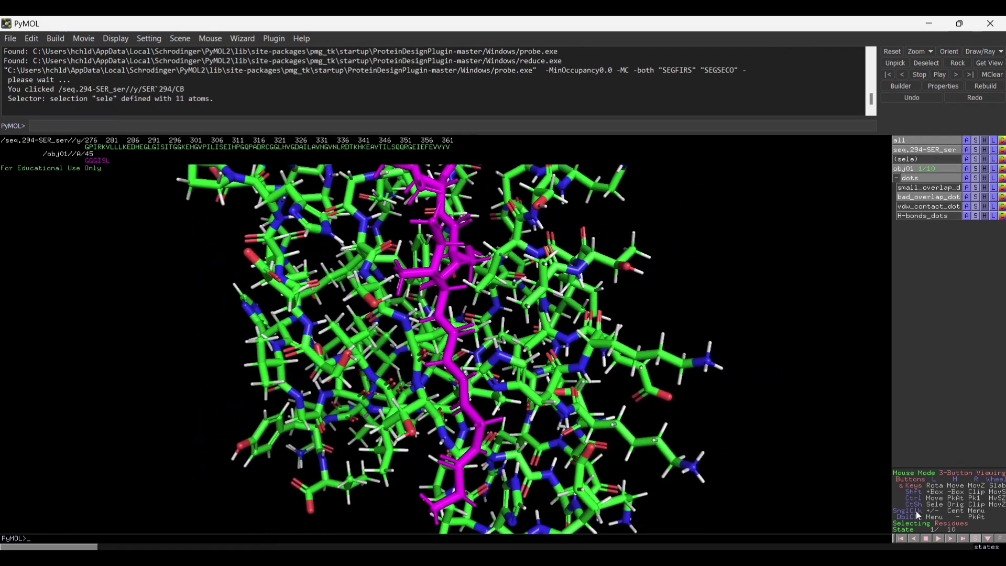
# Step: Play through the ensemble's states, examine the serine 294 conformations up close, and return to the first state
pyautogui.click(938, 539)
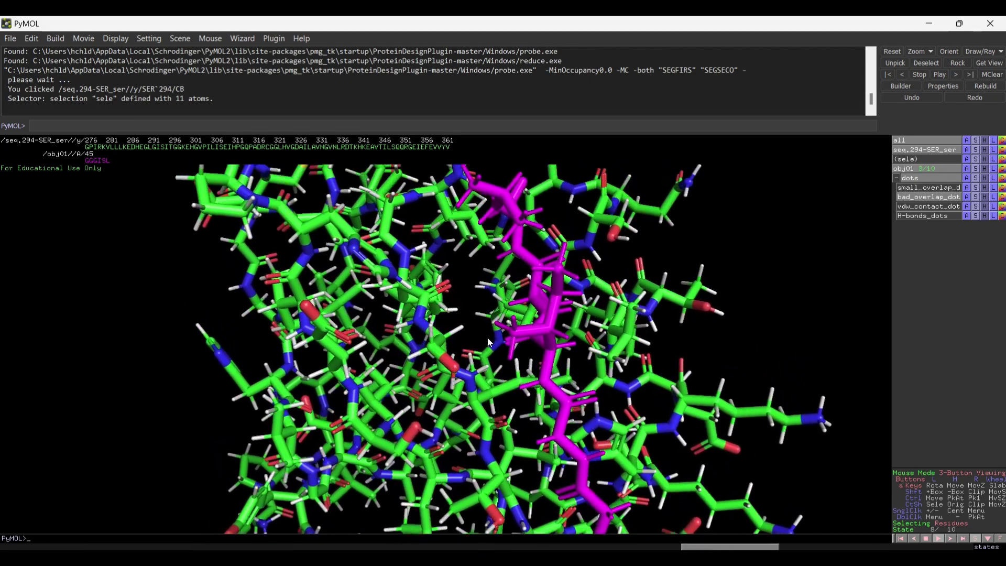
pyautogui.click(443, 345)
pyautogui.scroll(5, 487, 367)
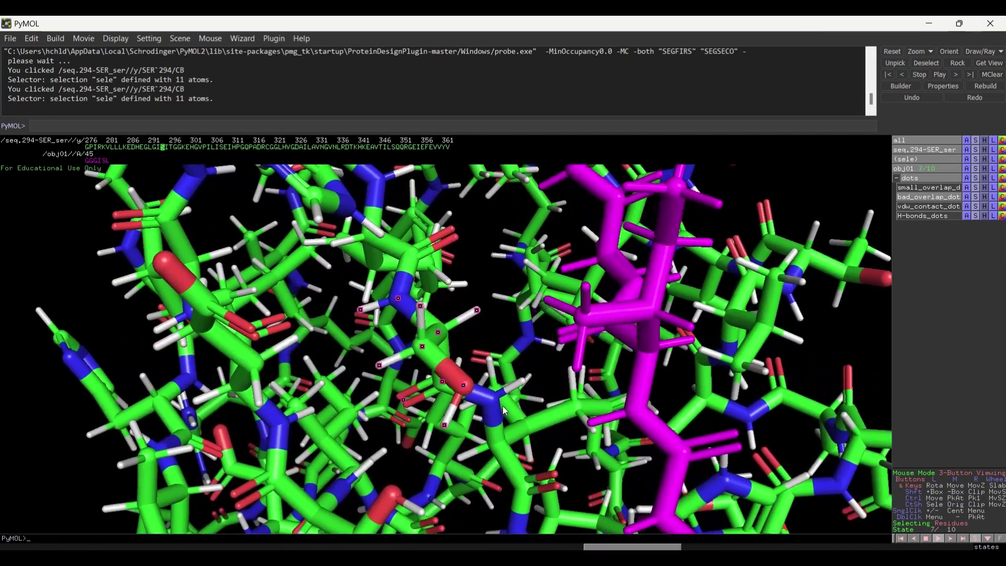
pyautogui.moveTo(502, 405); pyautogui.dragTo(448, 381)
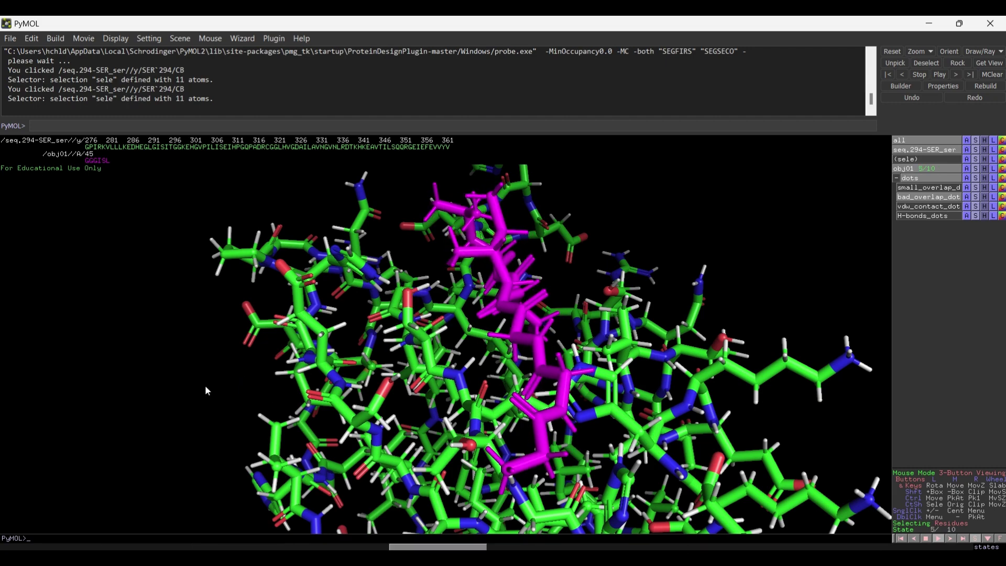
pyautogui.moveTo(479, 331); pyautogui.dragTo(450, 335)
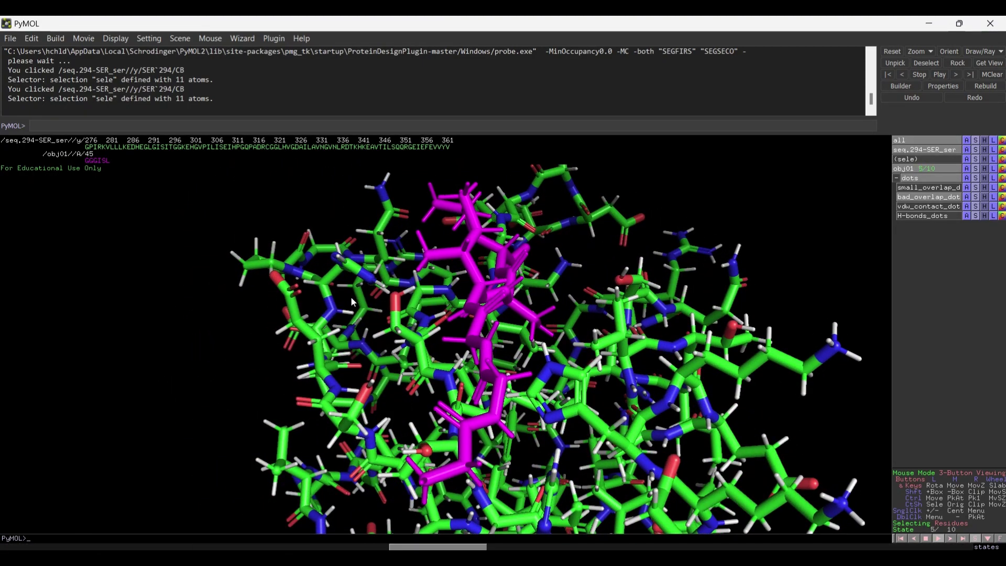
pyautogui.click(901, 538)
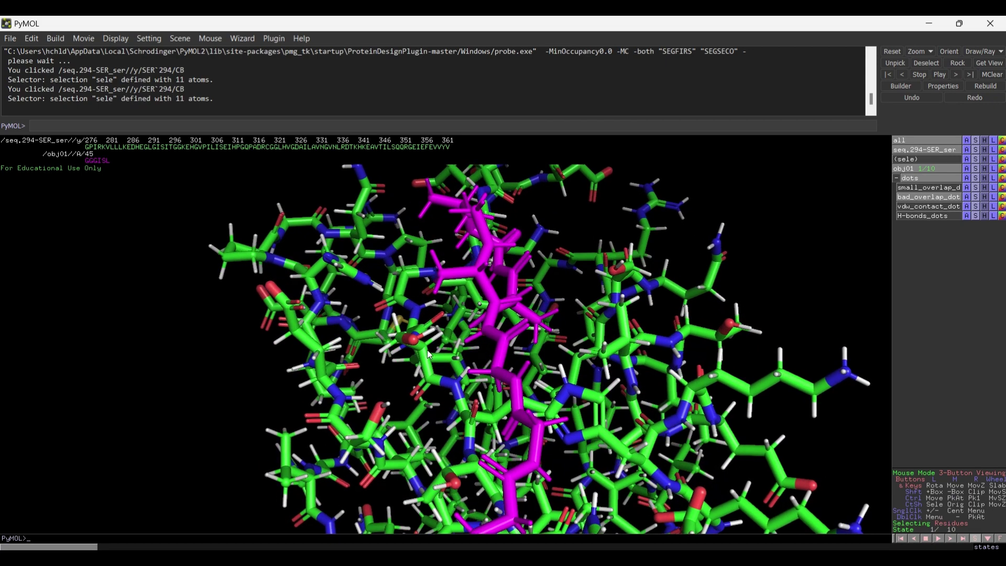